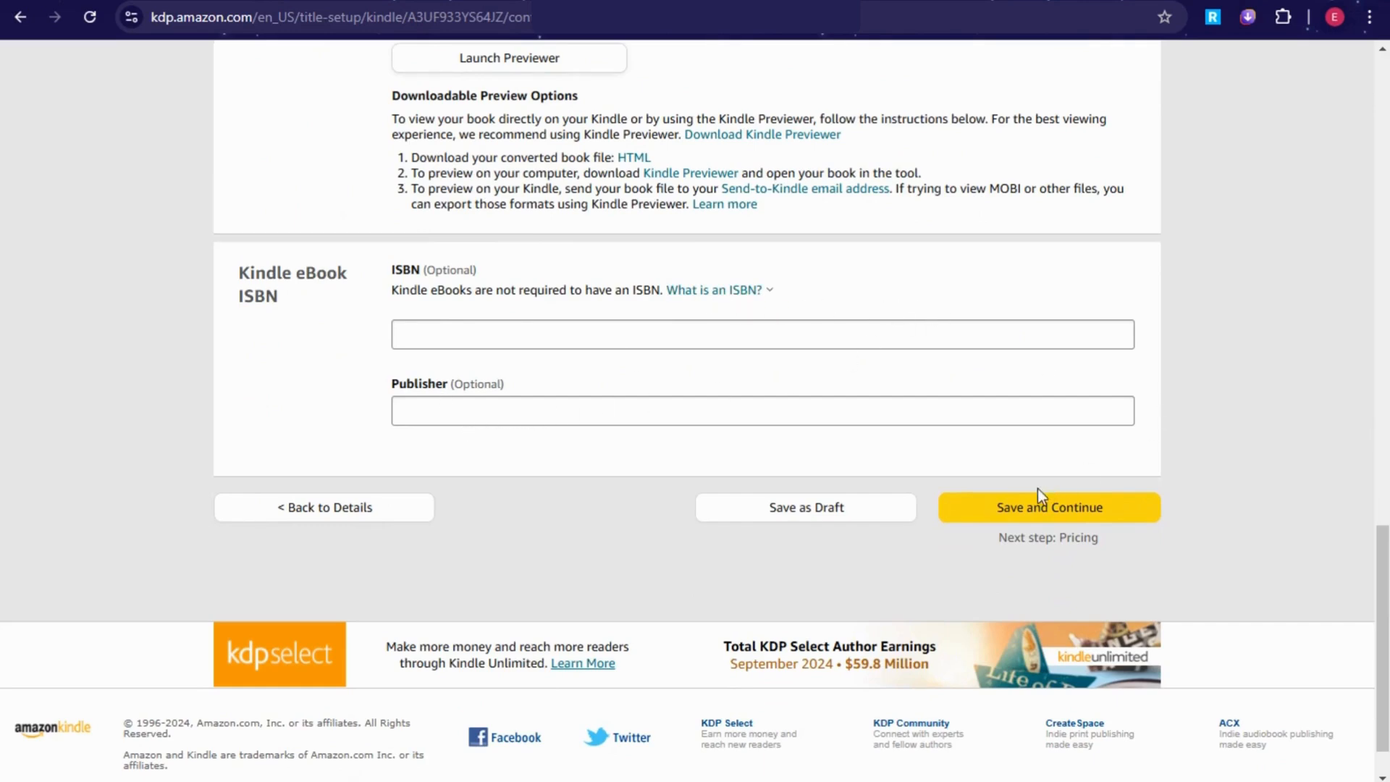
Step: Save the Kindle eBook content page and continue to the pricing step
left_click(1019, 500)
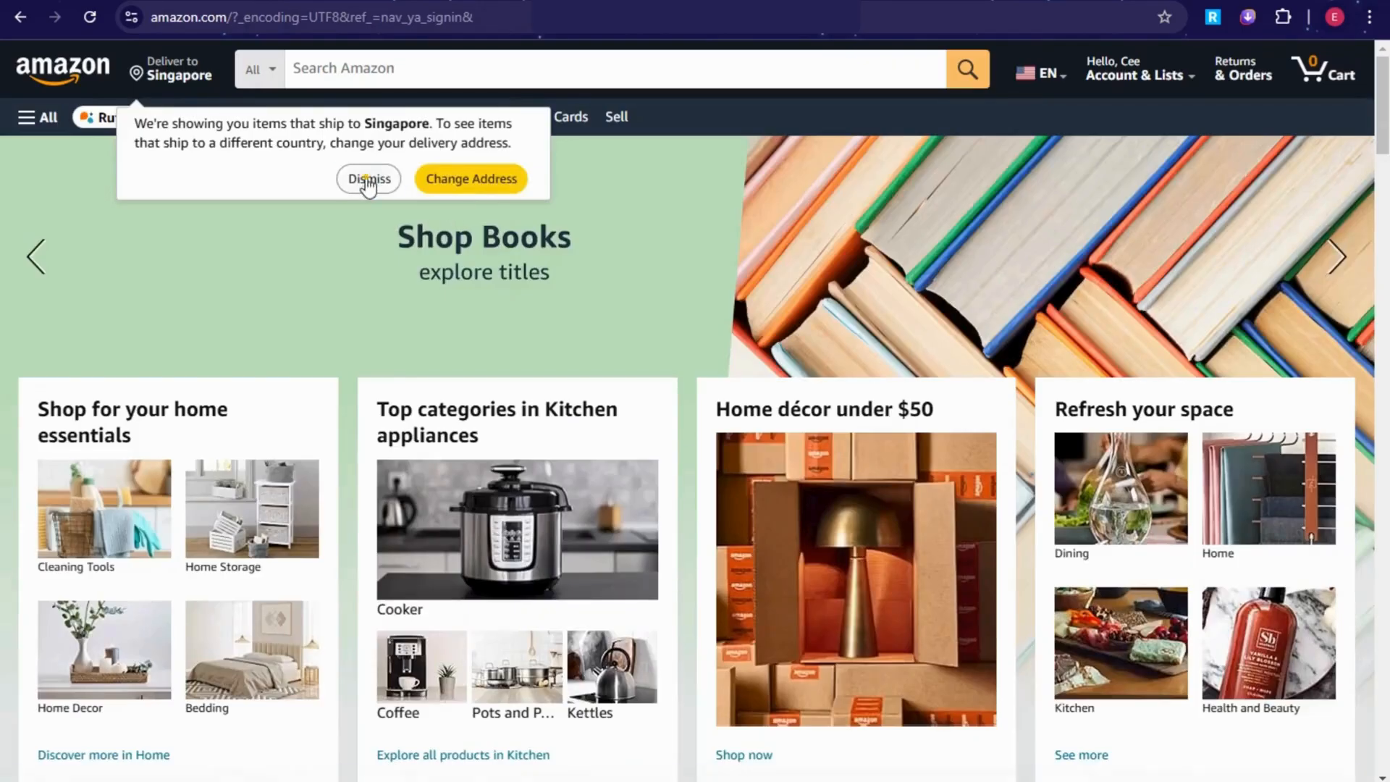
Step: Dismiss the Singapore delivery notice, then browse the Amazon homepage deal cards and return to the top
left_click(370, 179)
scroll(830, 316, "down", 4)
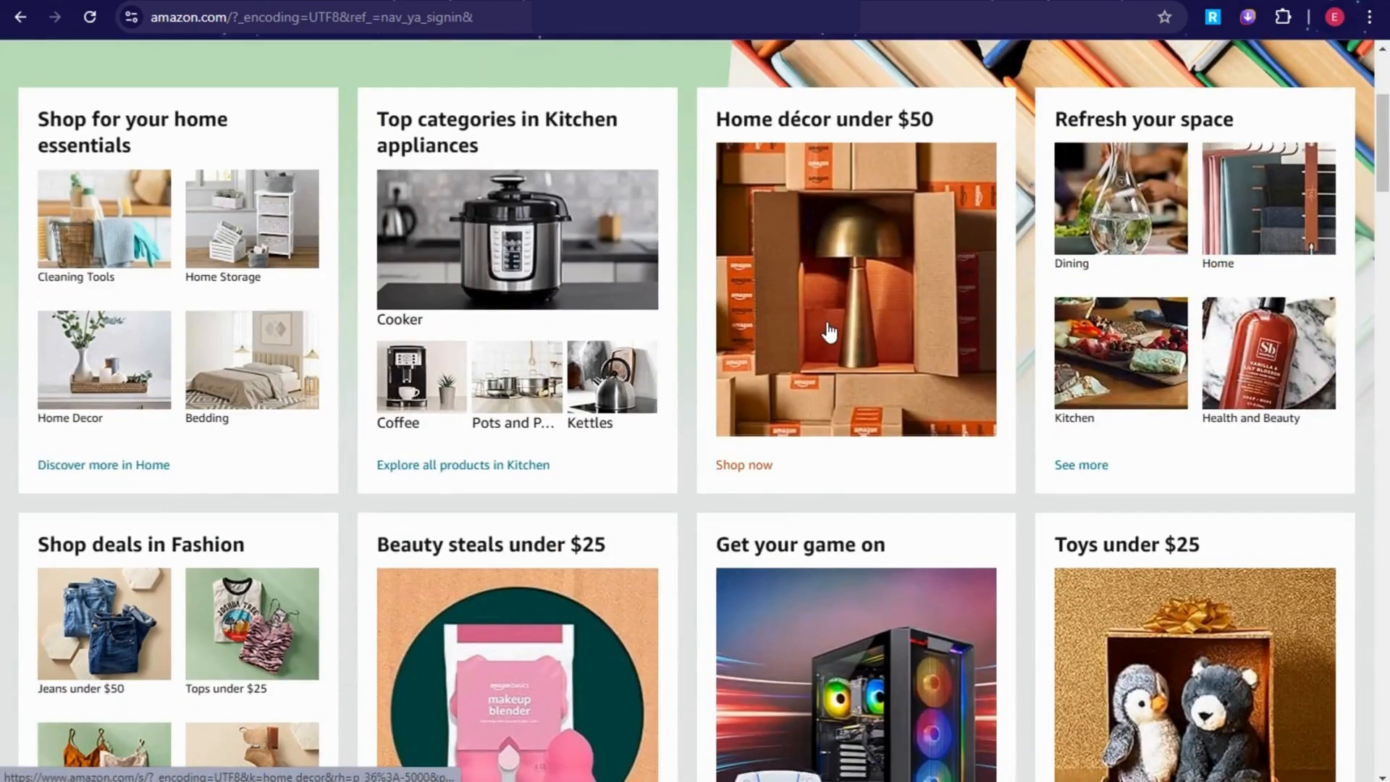
scroll(830, 323, "down", 3)
scroll(827, 323, "down", 9)
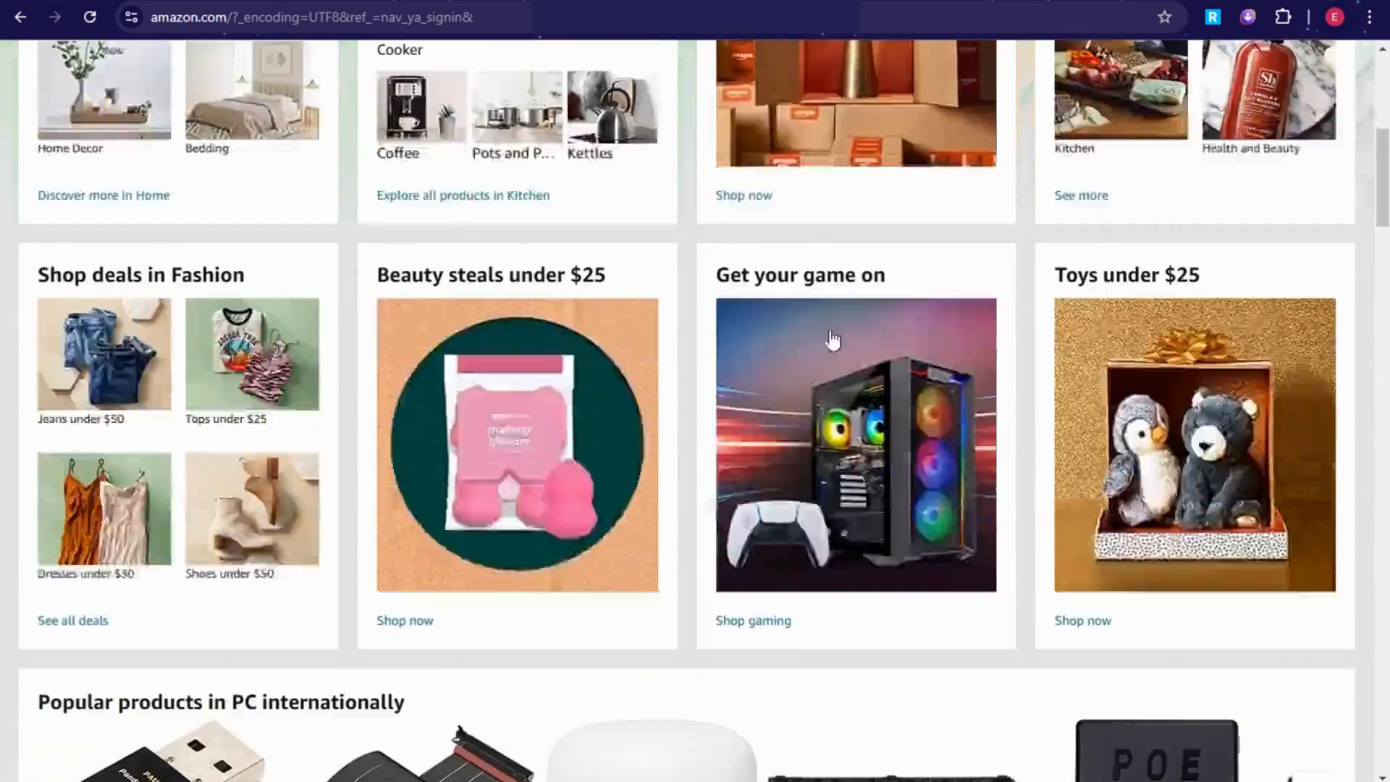
scroll(879, 374, "down", 3)
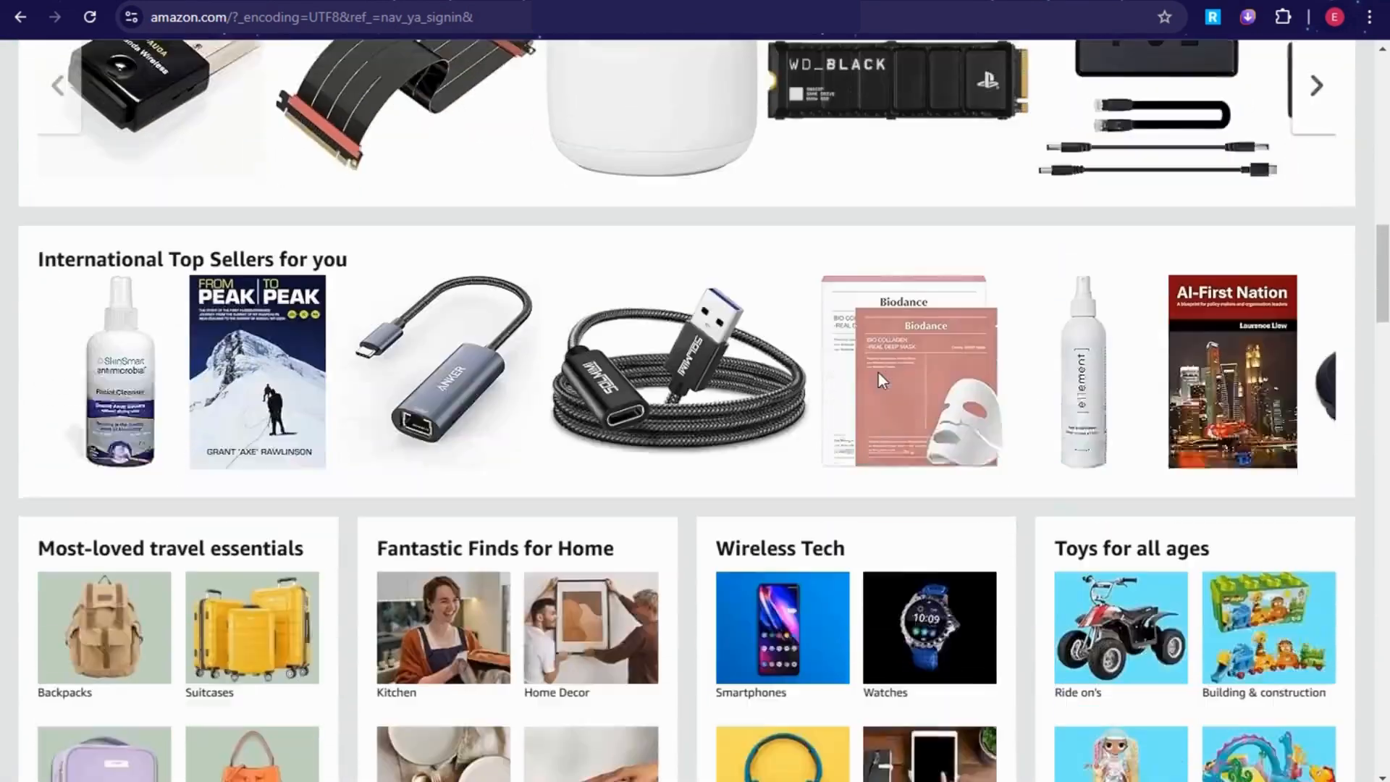
scroll(879, 376, "down", 4)
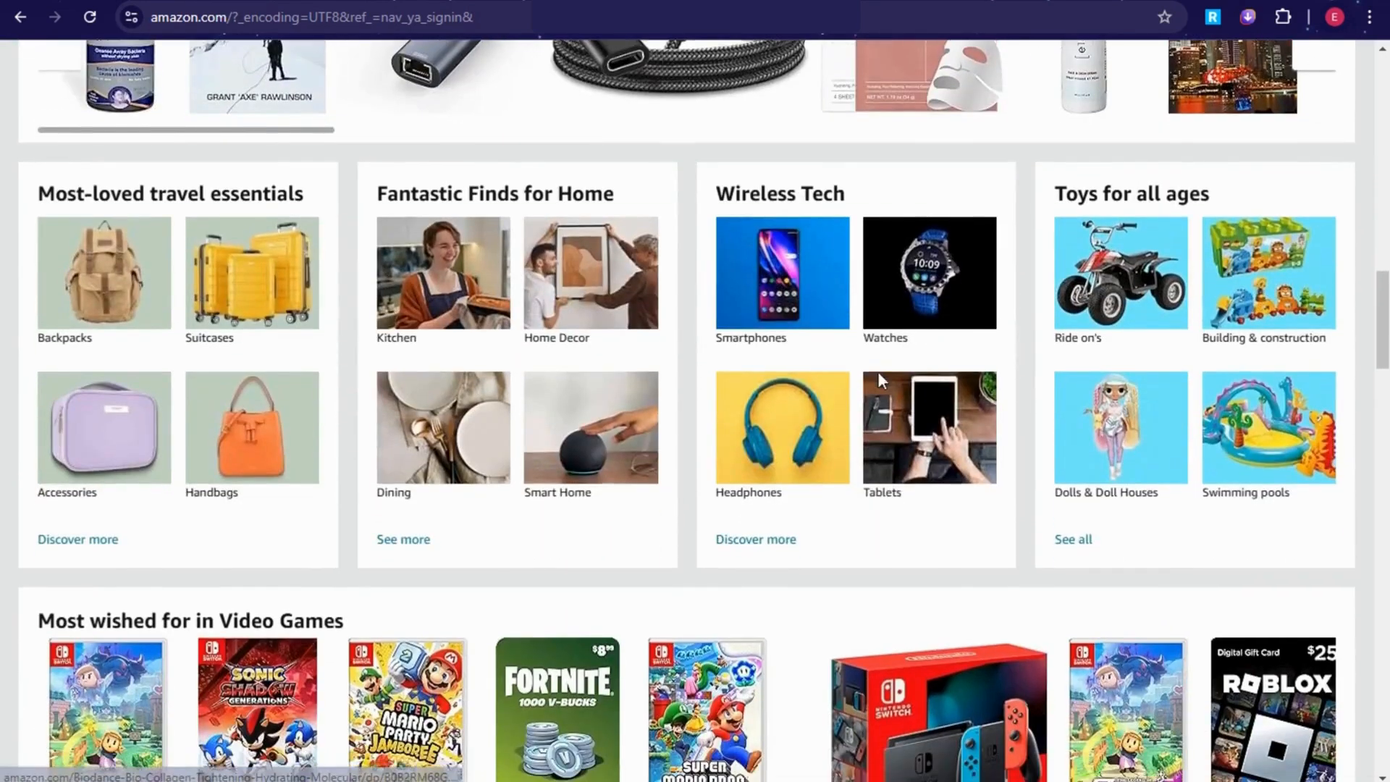
scroll(880, 381, "down", 1)
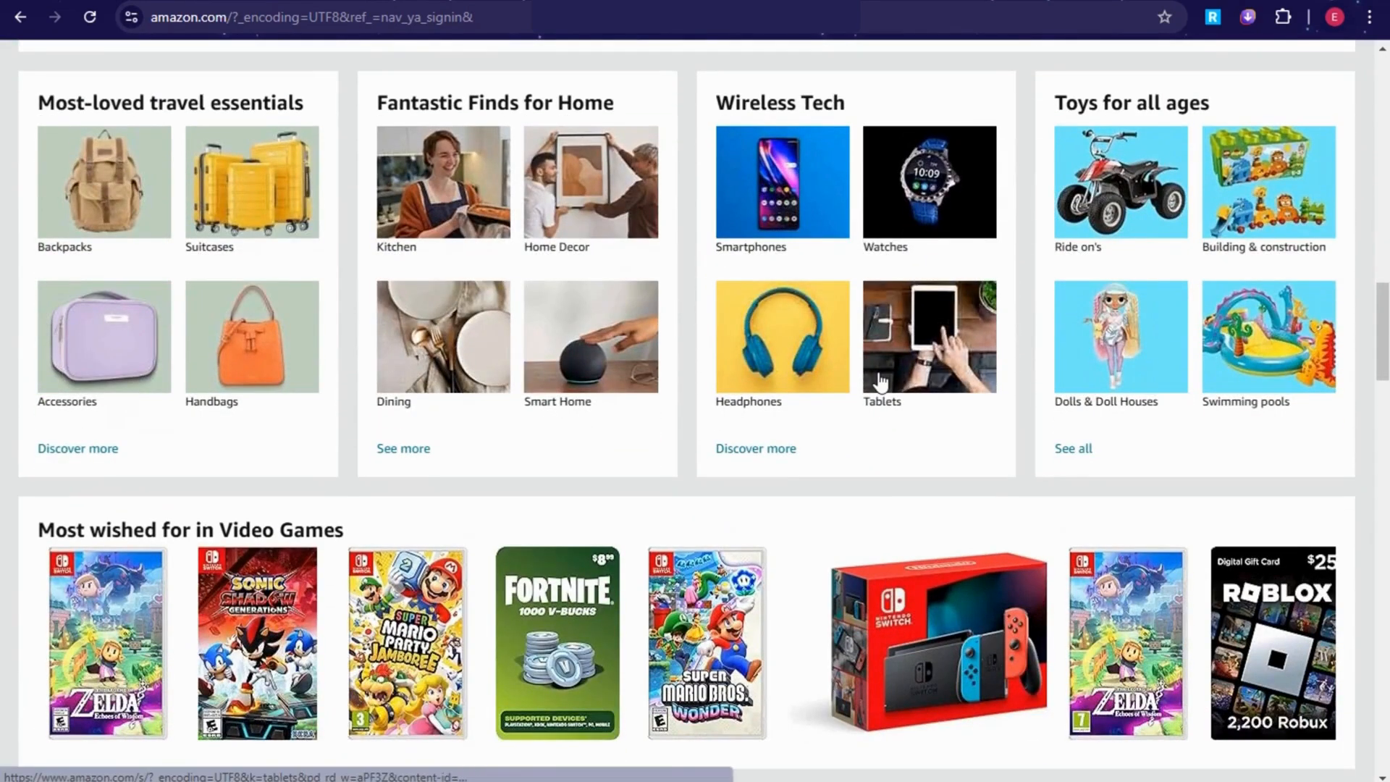
scroll(861, 428, "up", 16)
scroll(833, 459, "up", 6)
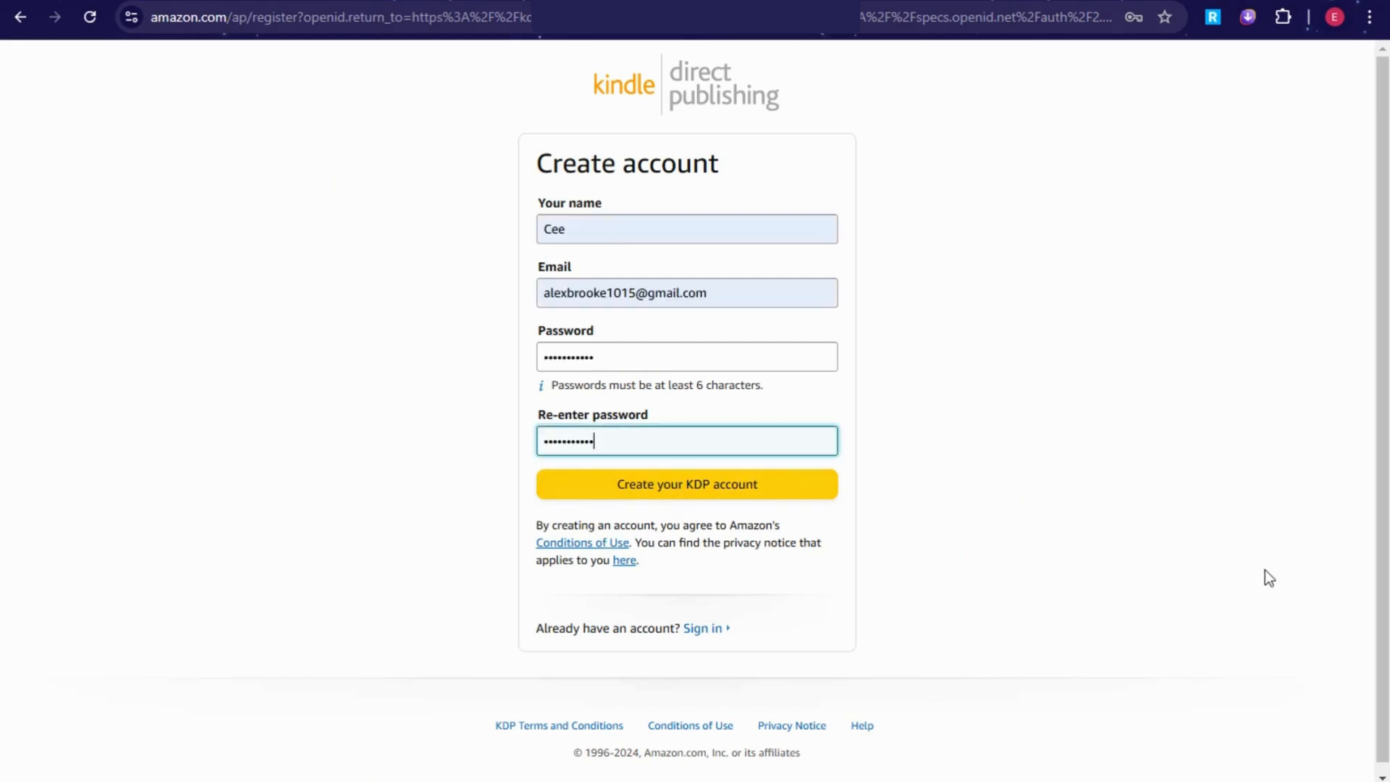
Step: Submit the completed sign-up form to create the new KDP account
left_click(713, 498)
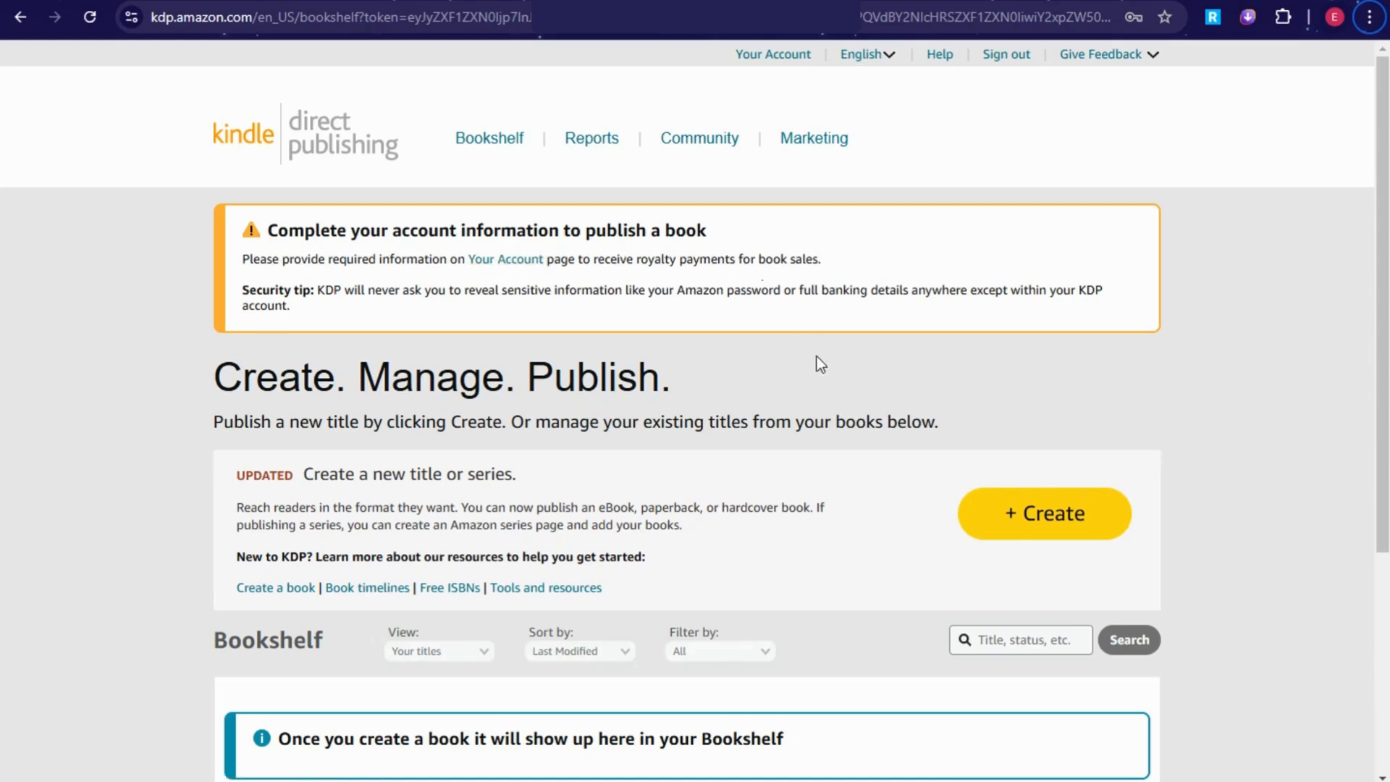
Step: Review the Bookshelf headings and start creating a new title or series with + Create
left_click_drag(212, 381, 671, 377)
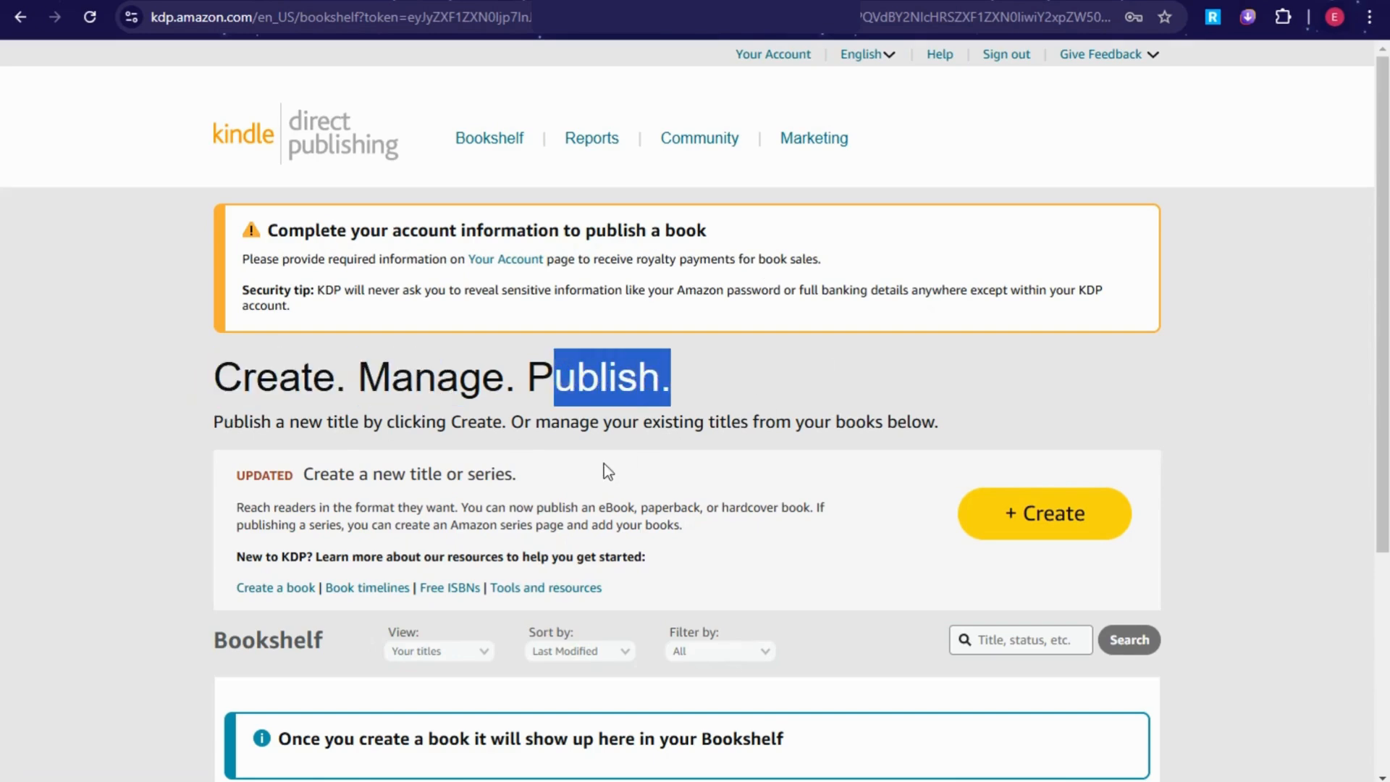
scroll(696, 457, "down", 4)
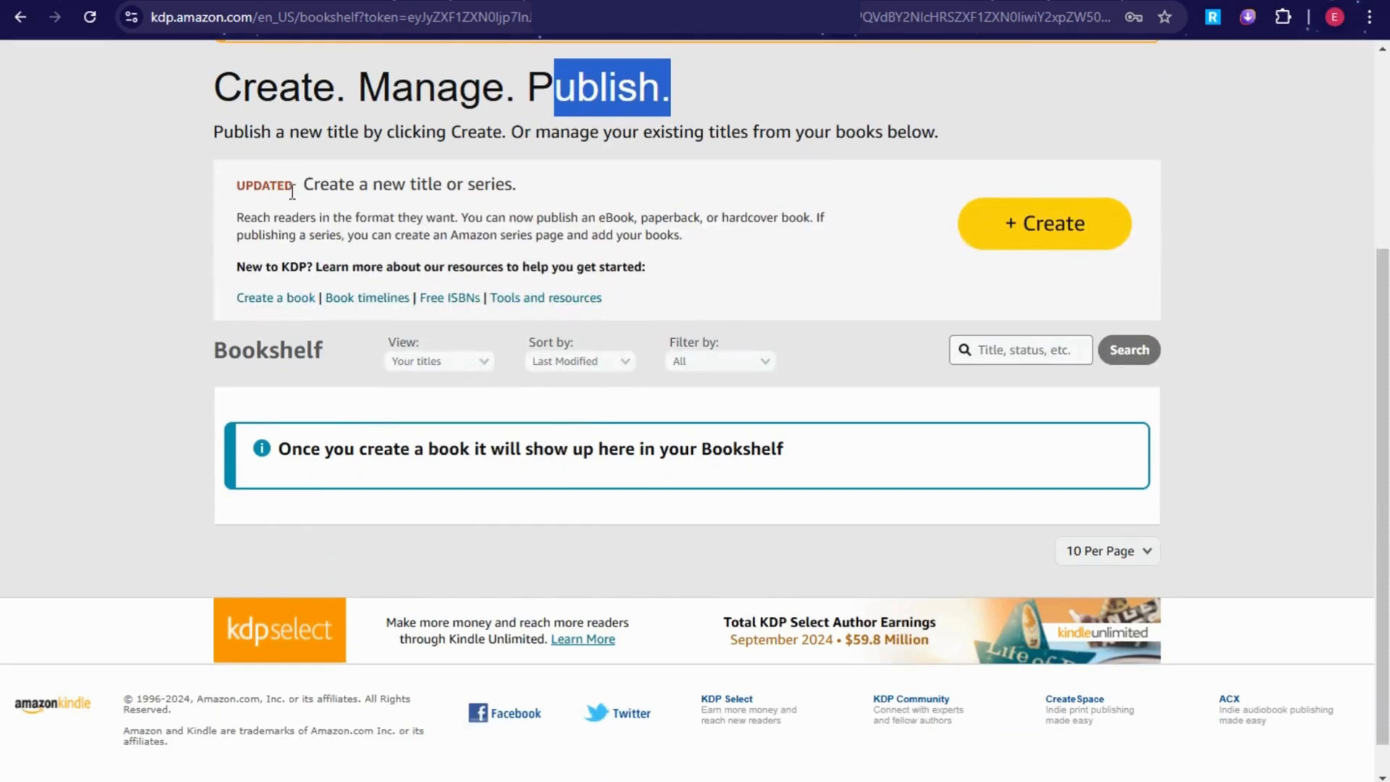
left_click_drag(295, 186, 601, 192)
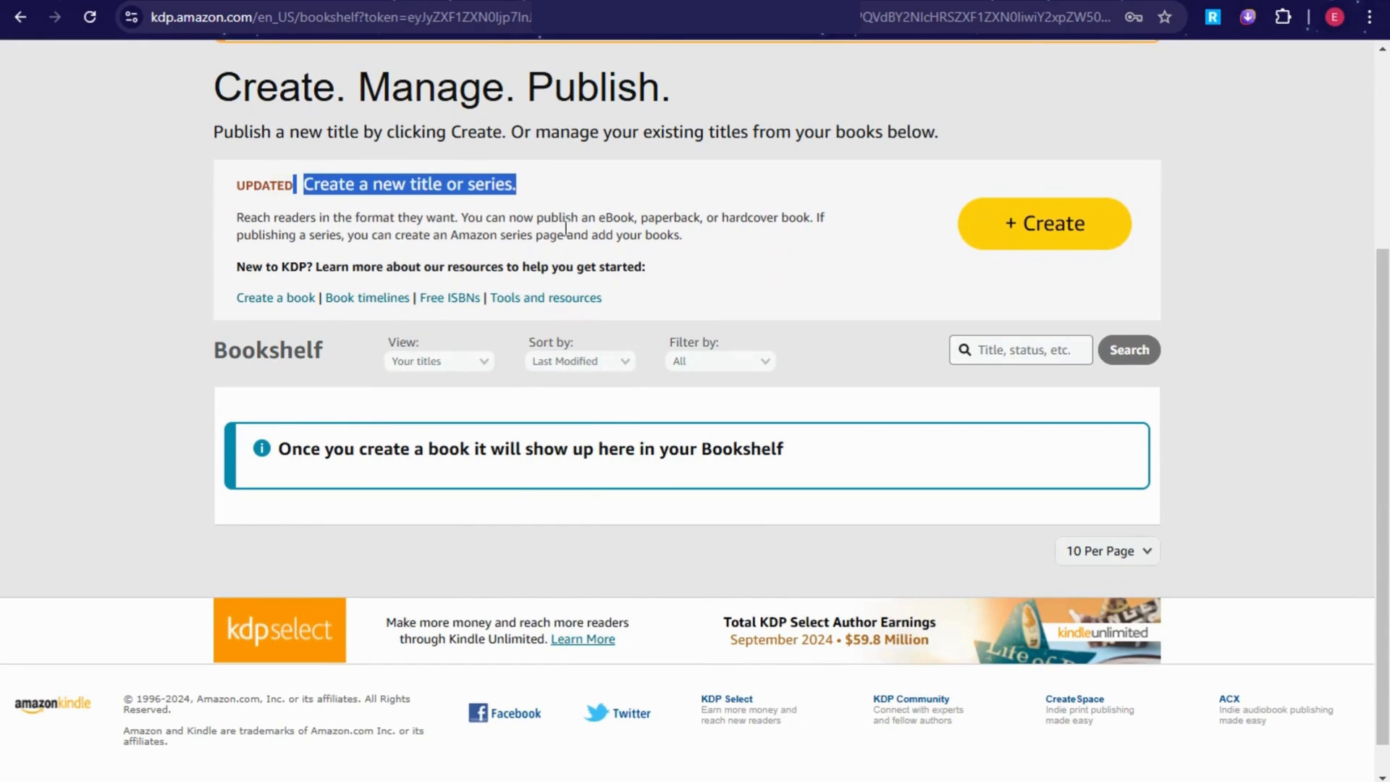
left_click(1053, 242)
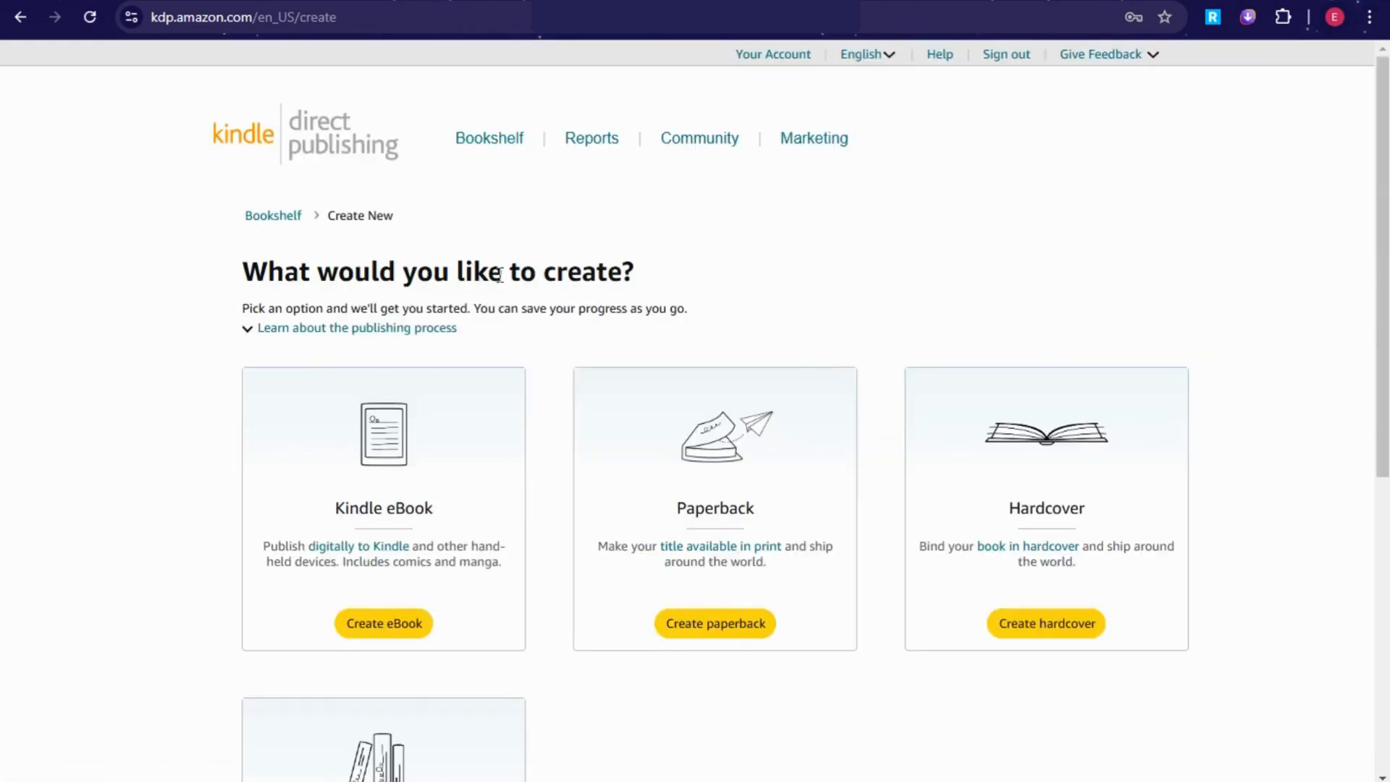
Step: Look over the format options and choose Create eBook under Kindle eBook
scroll(474, 531, "down", 2)
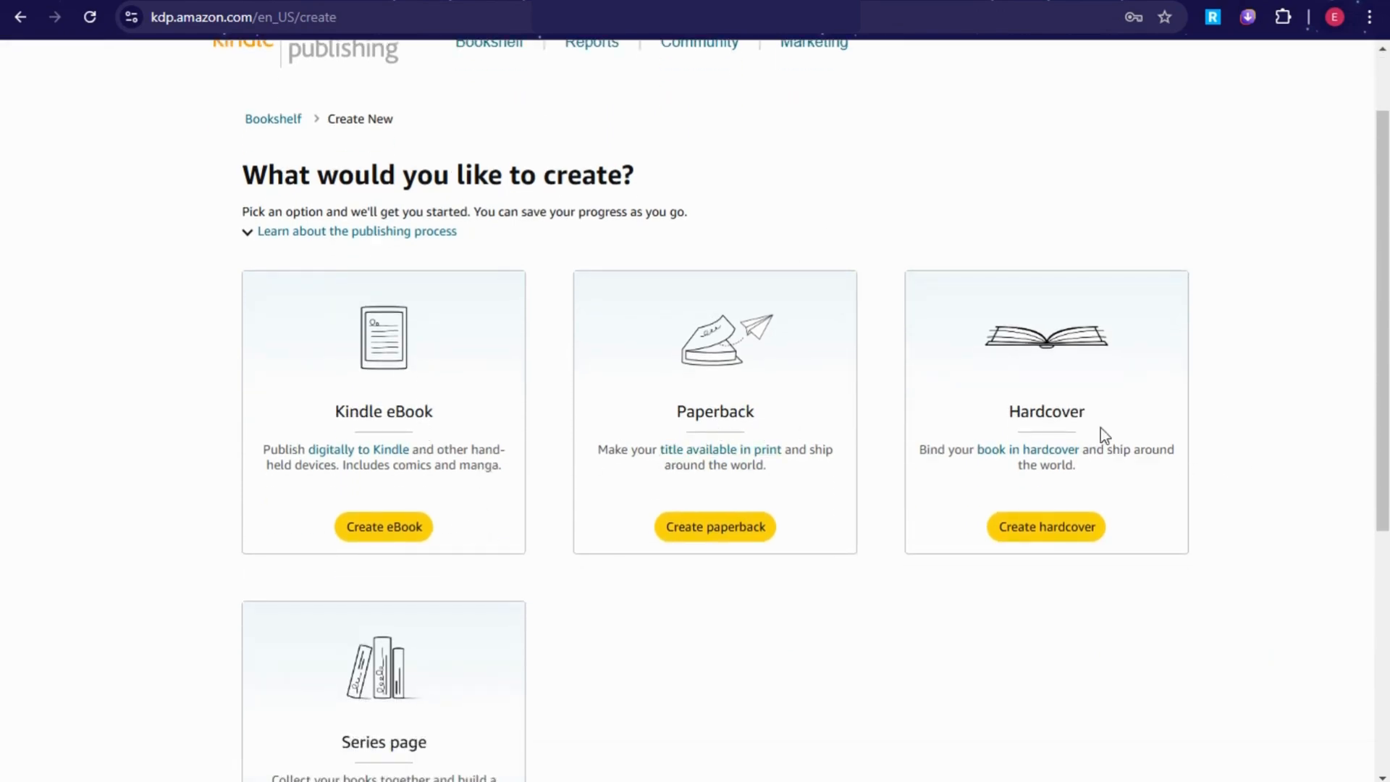
scroll(589, 515, "down", 4)
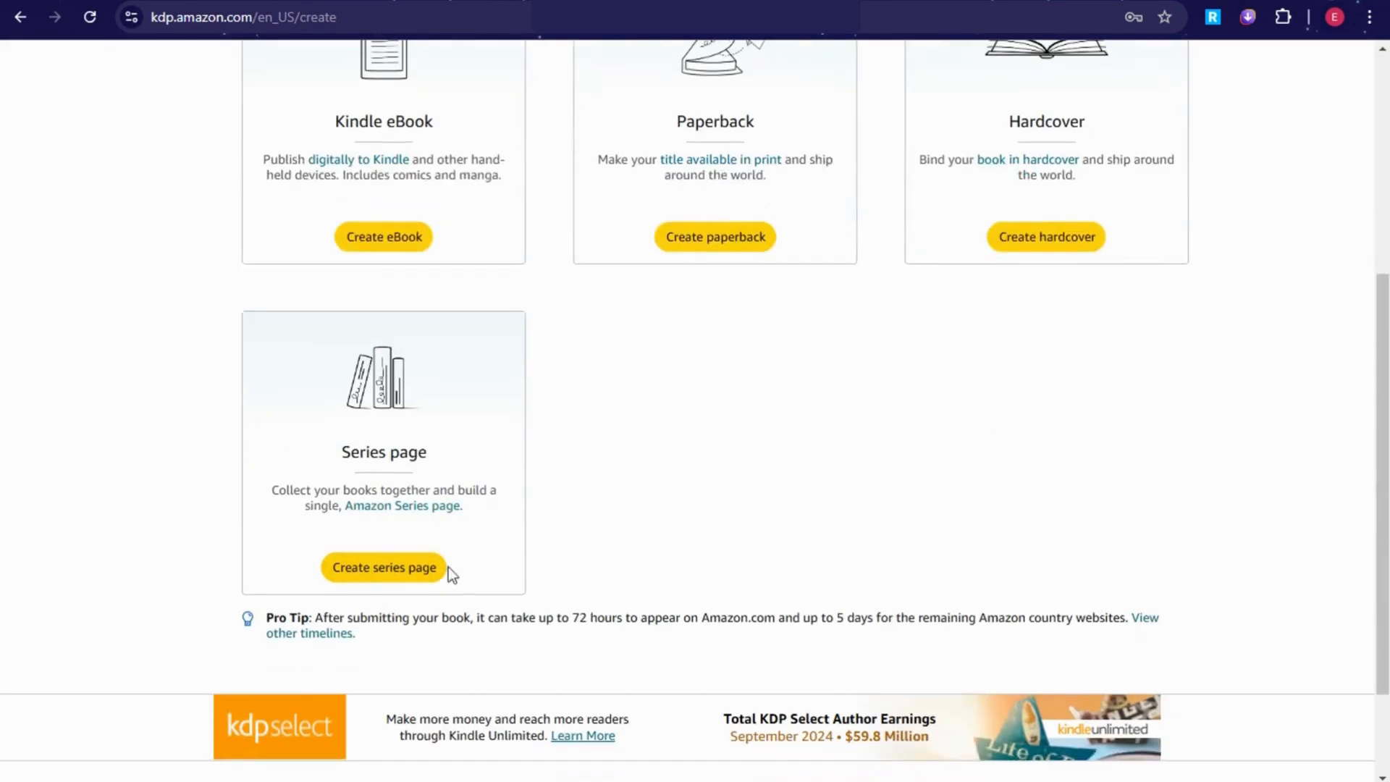
scroll(646, 507, "up", 1)
scroll(646, 509, "up", 2)
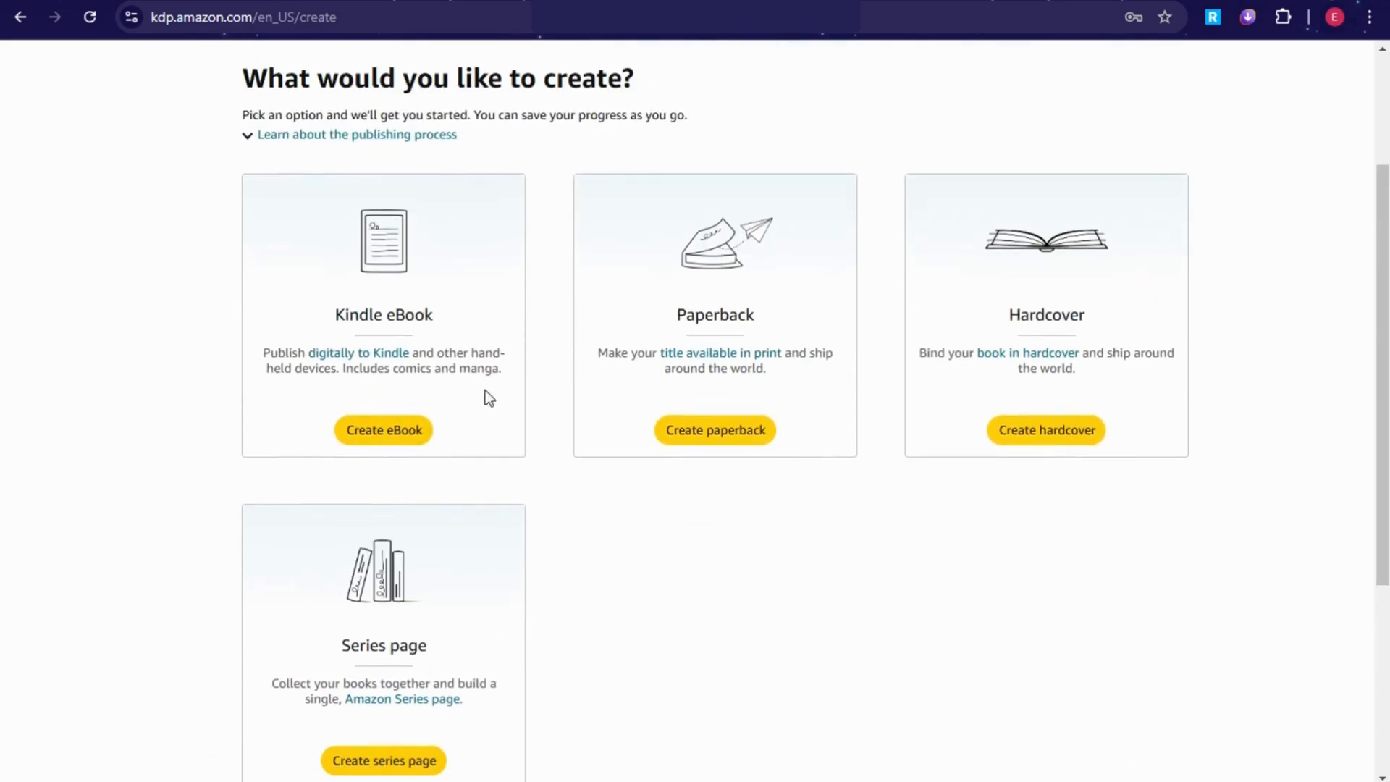
left_click(390, 447)
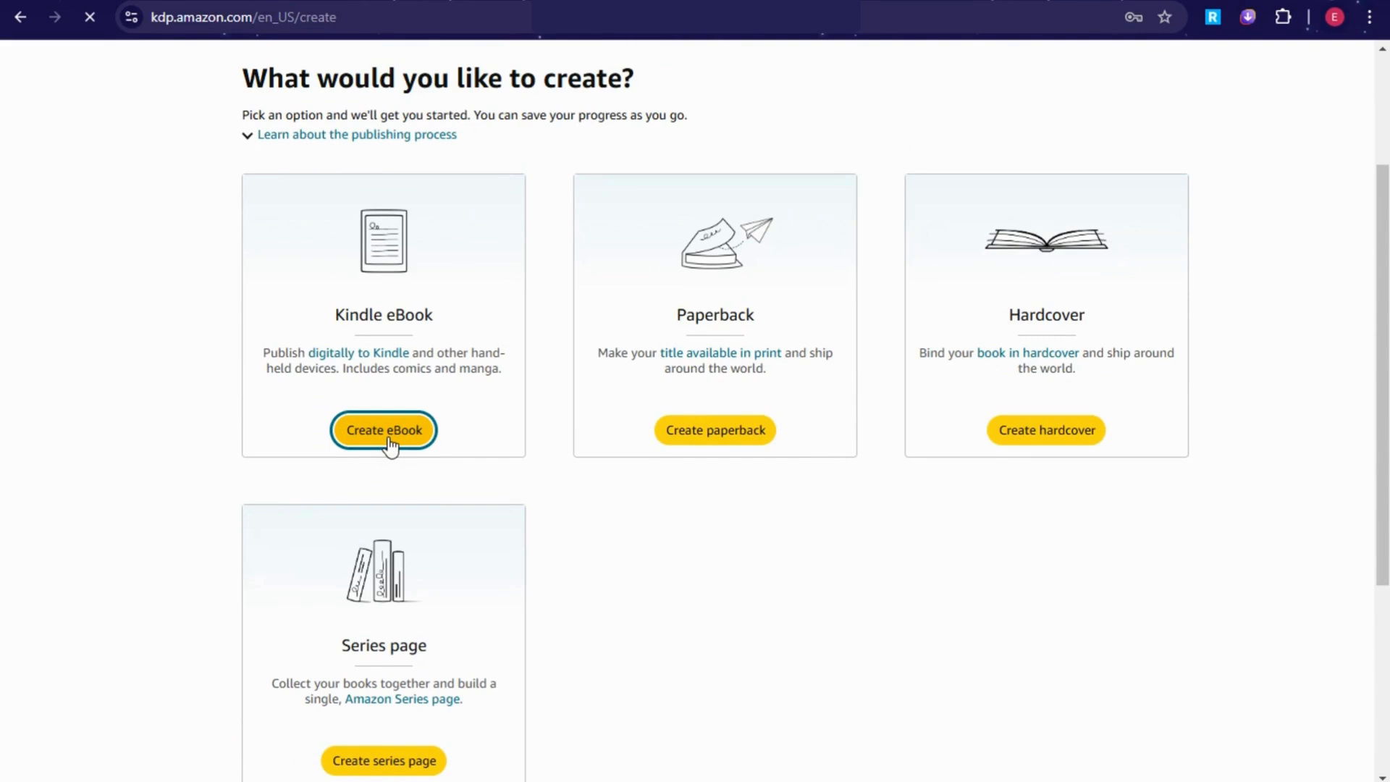
Step: Paste 'The Art of Communication: Building Stronger Relationships' as the Book Title
key("F11")
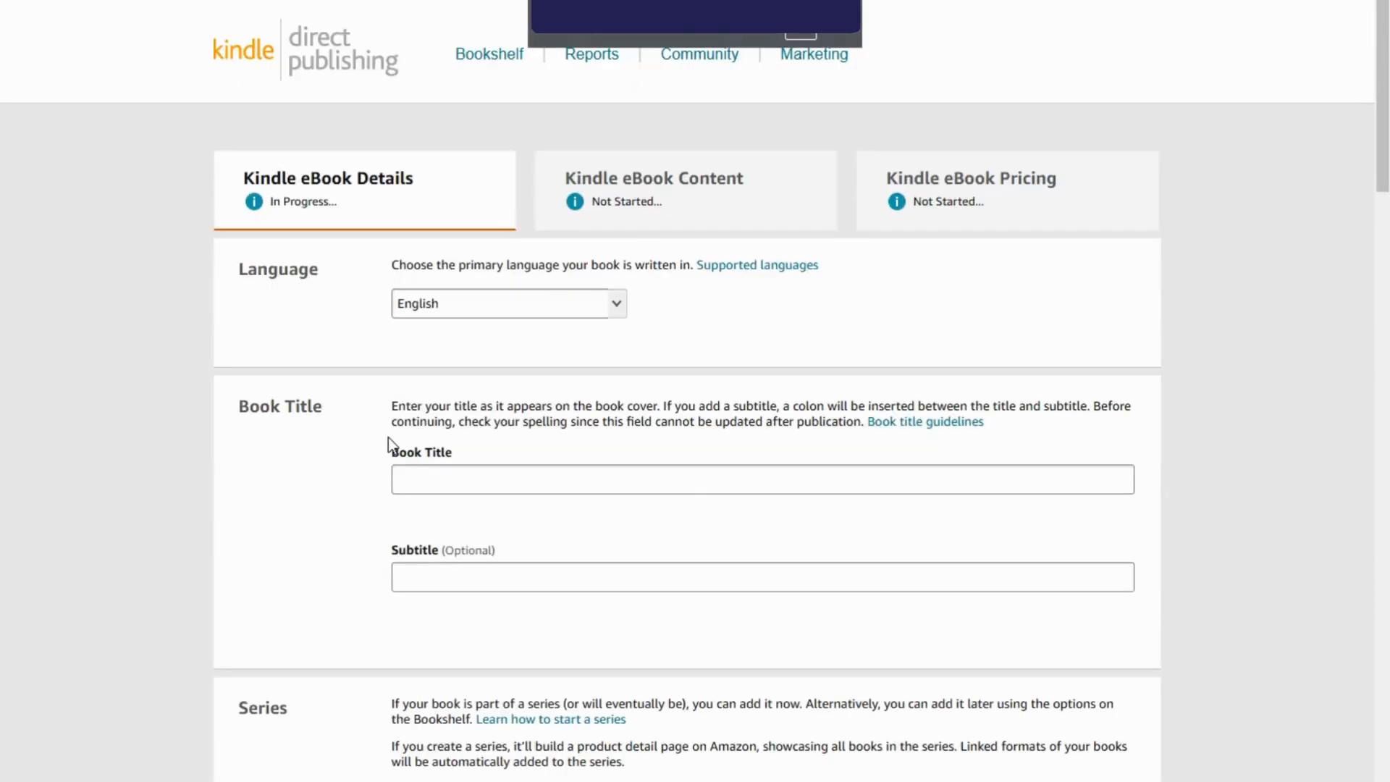
key("F11")
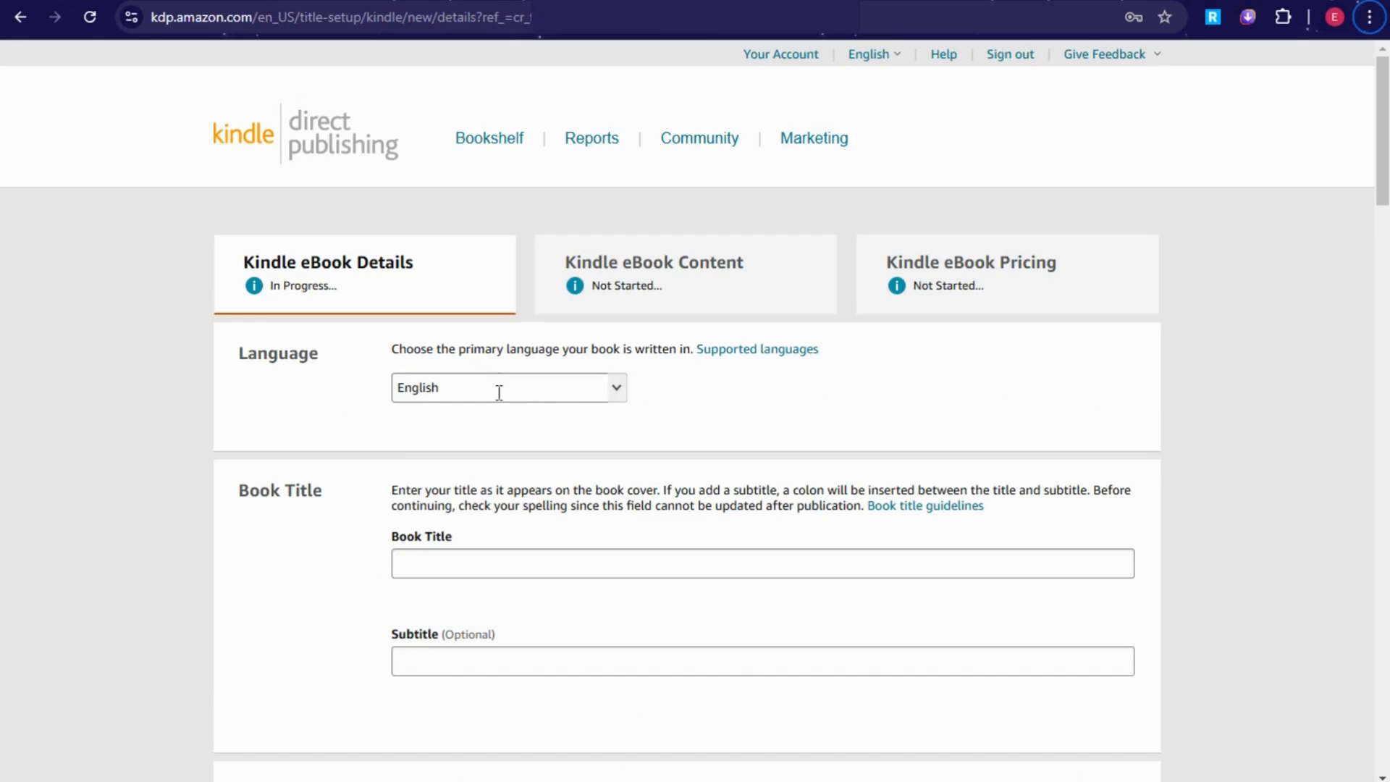
left_click_drag(390, 350, 654, 351)
scroll(697, 401, "down", 1)
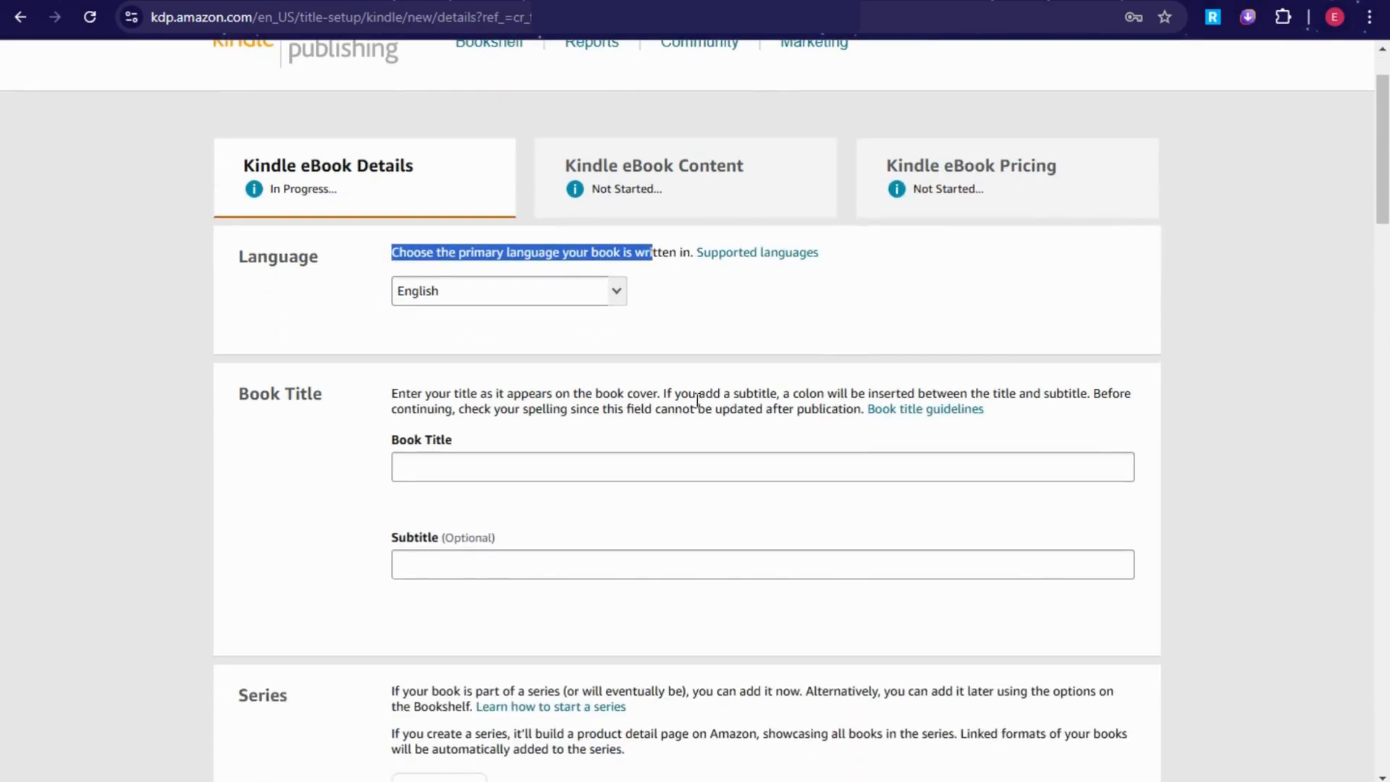
left_click(449, 463)
type("The Art of Communication: Building Stronger Relationships")
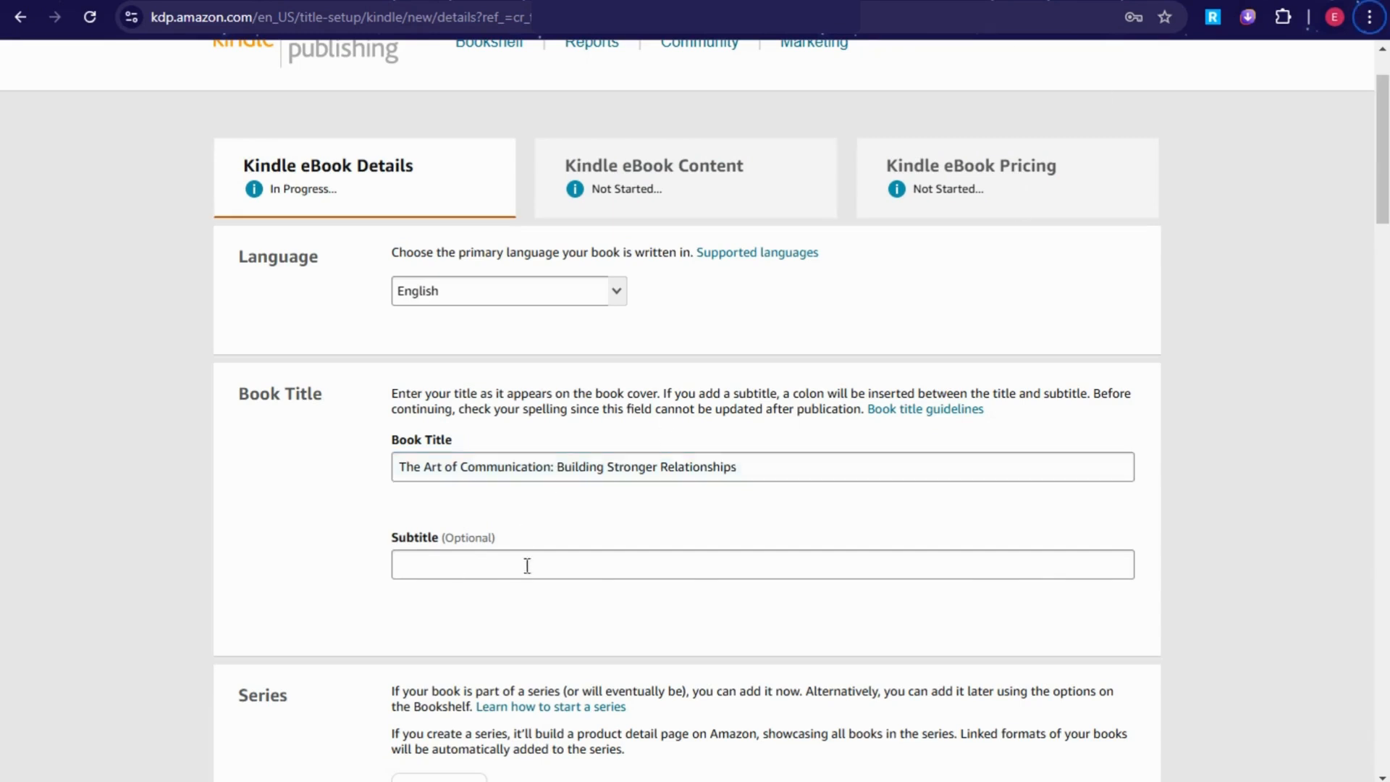
Step: Paste the subtitle about deepening connections and review the optional edition number note
left_click(494, 562)
type("Mastering the Skills of Listening, Speaking, and Understanding to Deepen Your Connections")
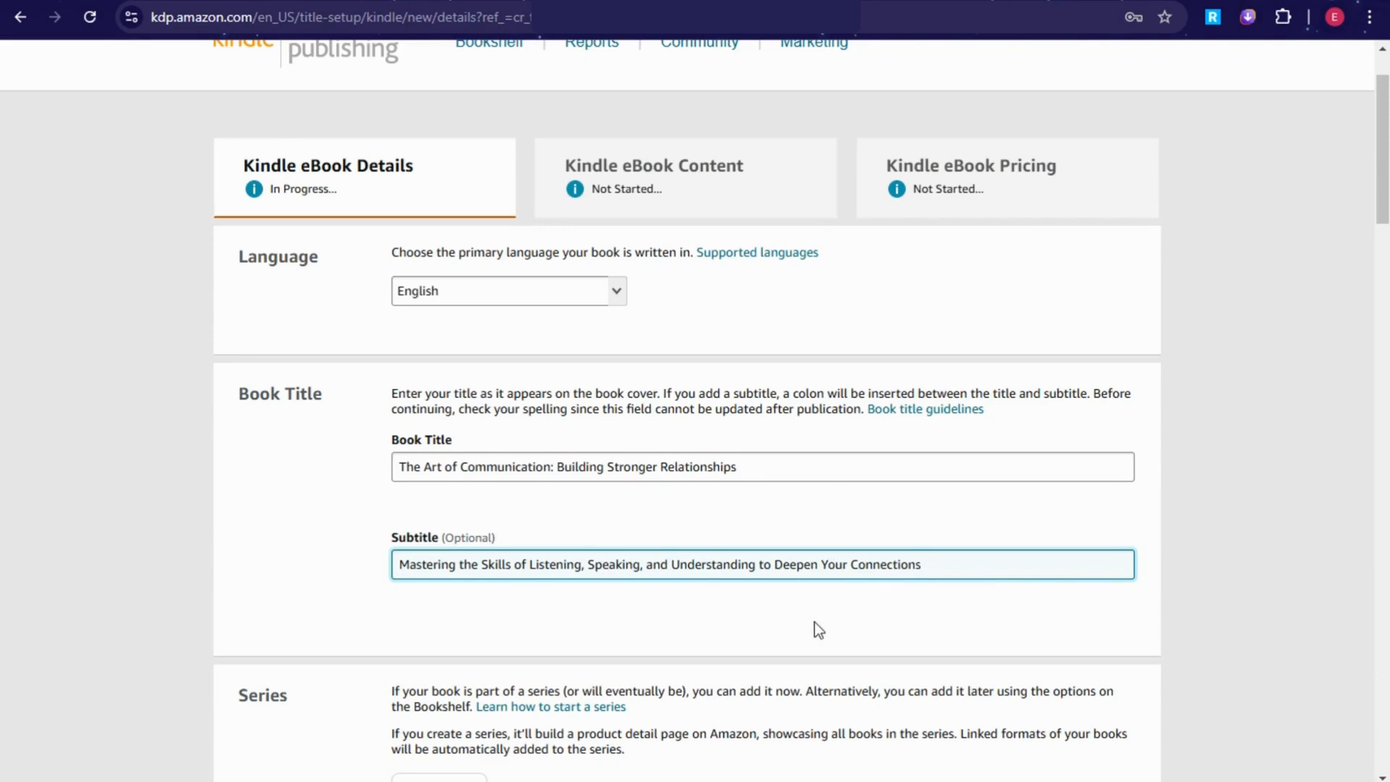
scroll(910, 627, "down", 1)
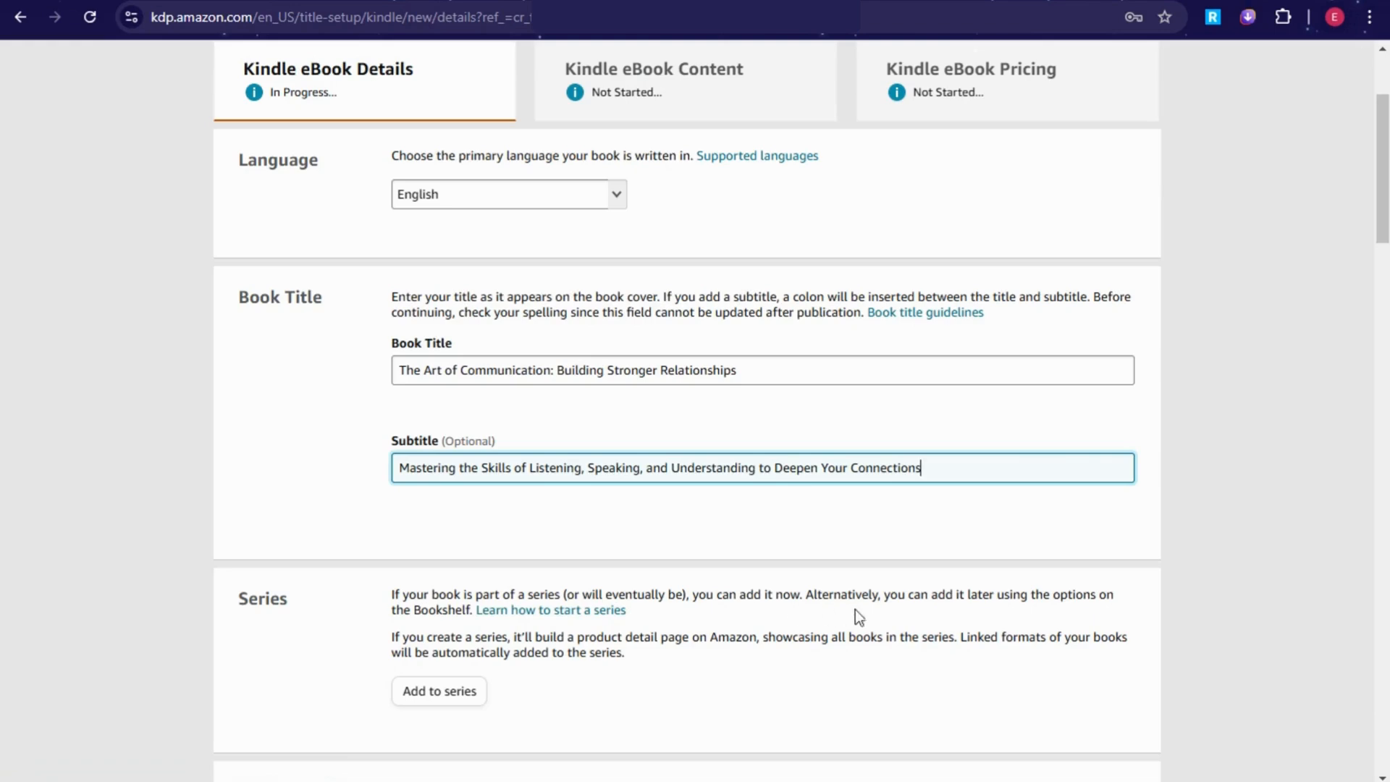
scroll(854, 609, "down", 1)
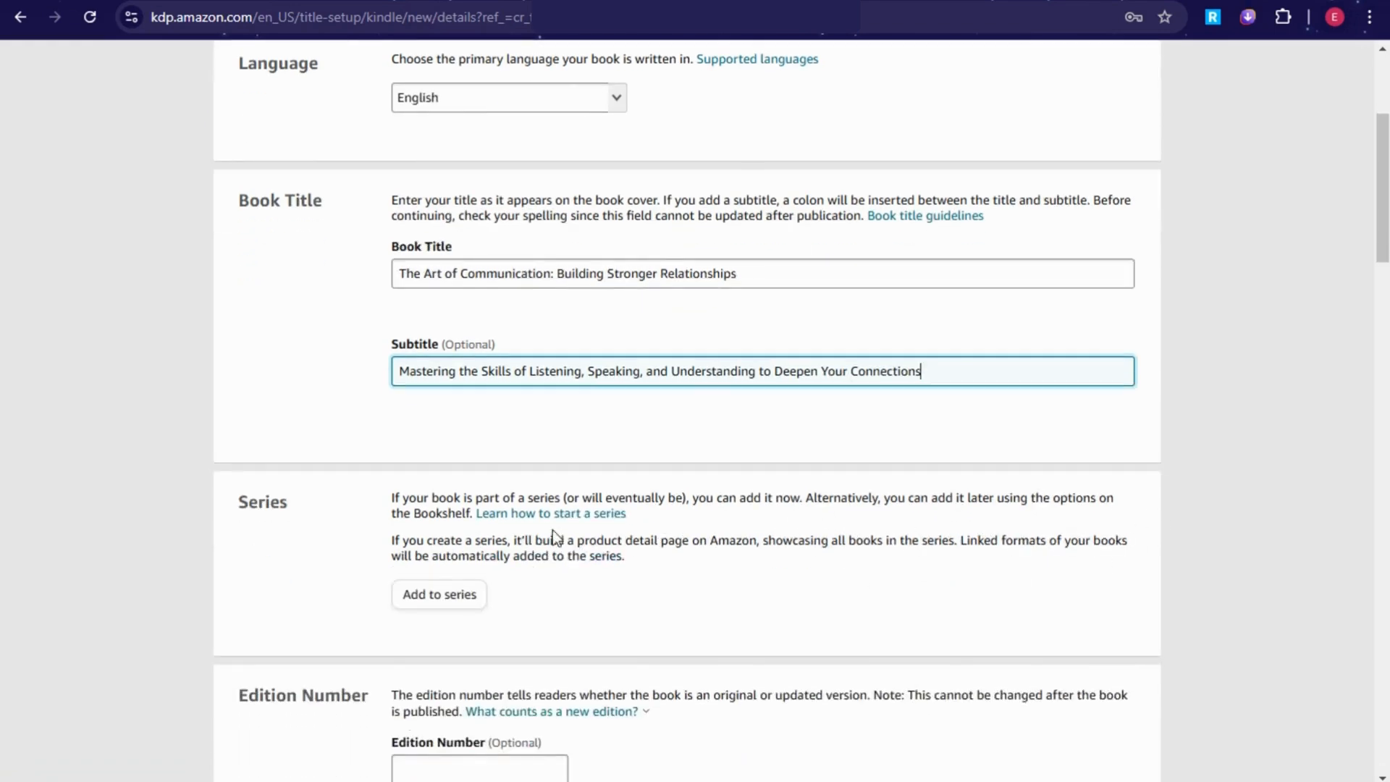
scroll(680, 589, "down", 3)
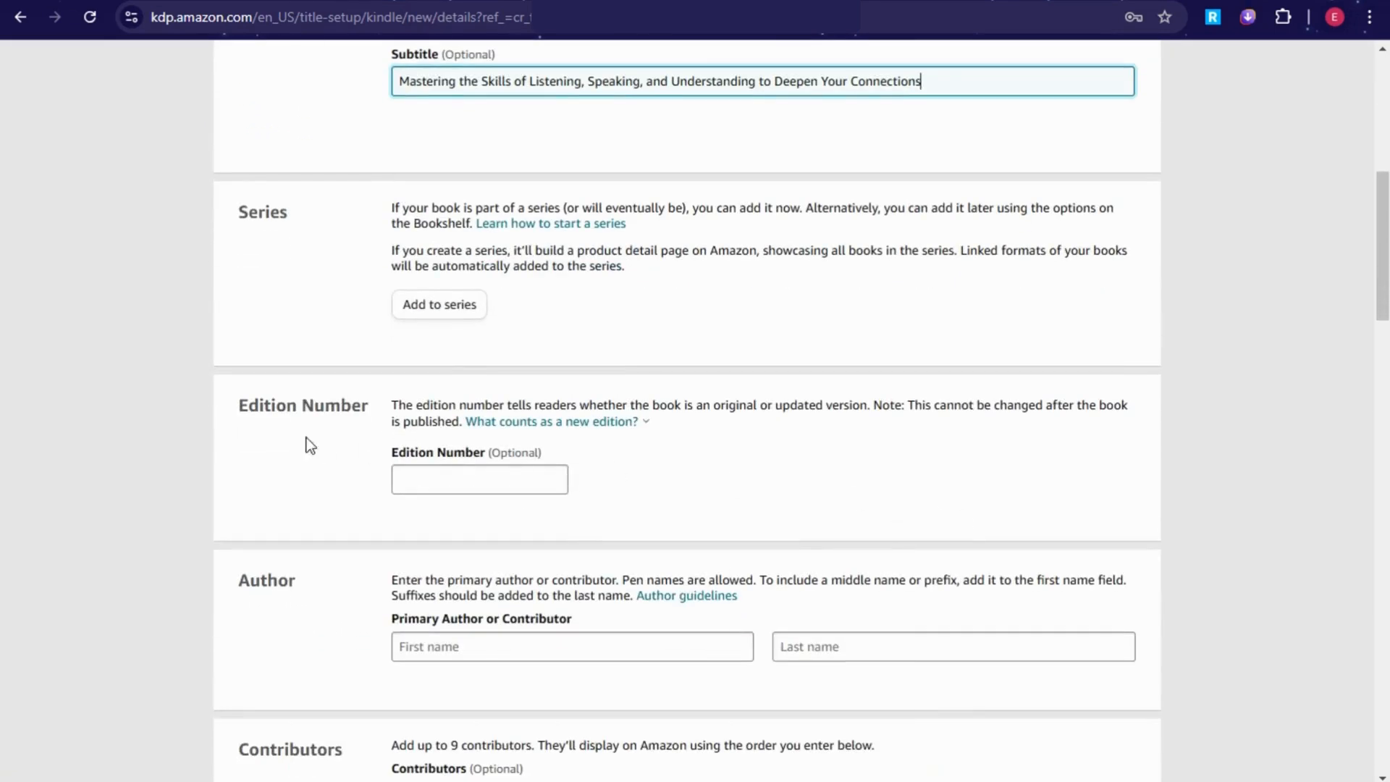
left_click_drag(492, 453, 520, 500)
key("alt")
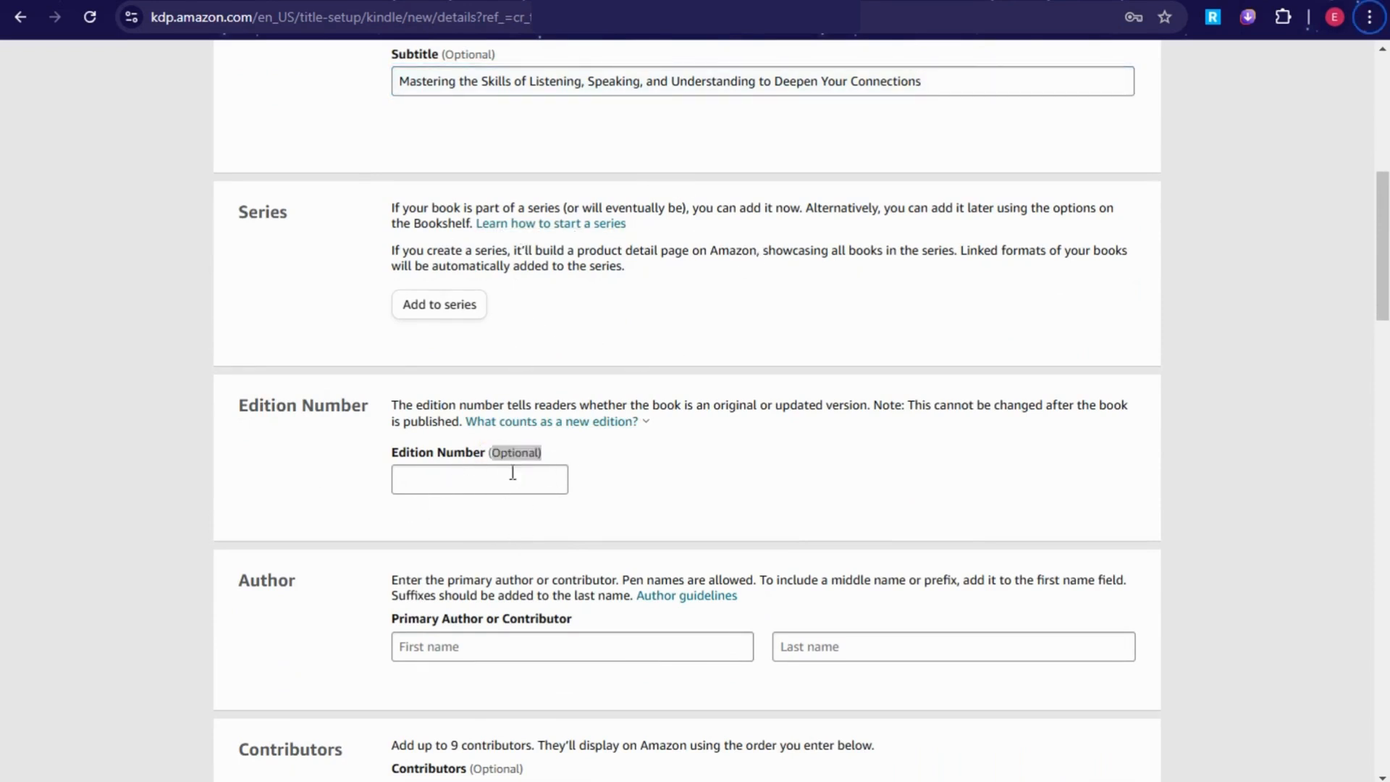
Step: Enter the primary author's first and last name
scroll(595, 494, "down", 2)
scroll(595, 494, "down", 1)
left_click(478, 457)
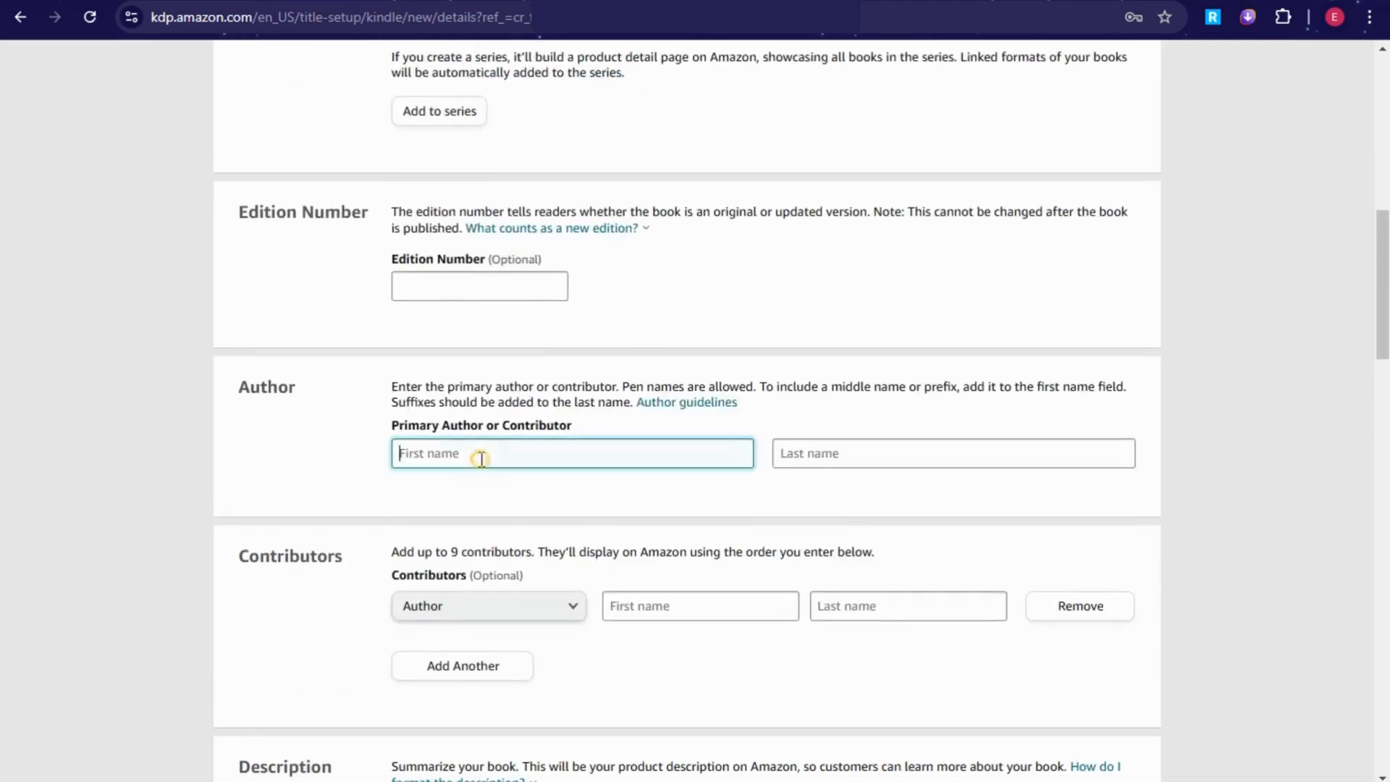
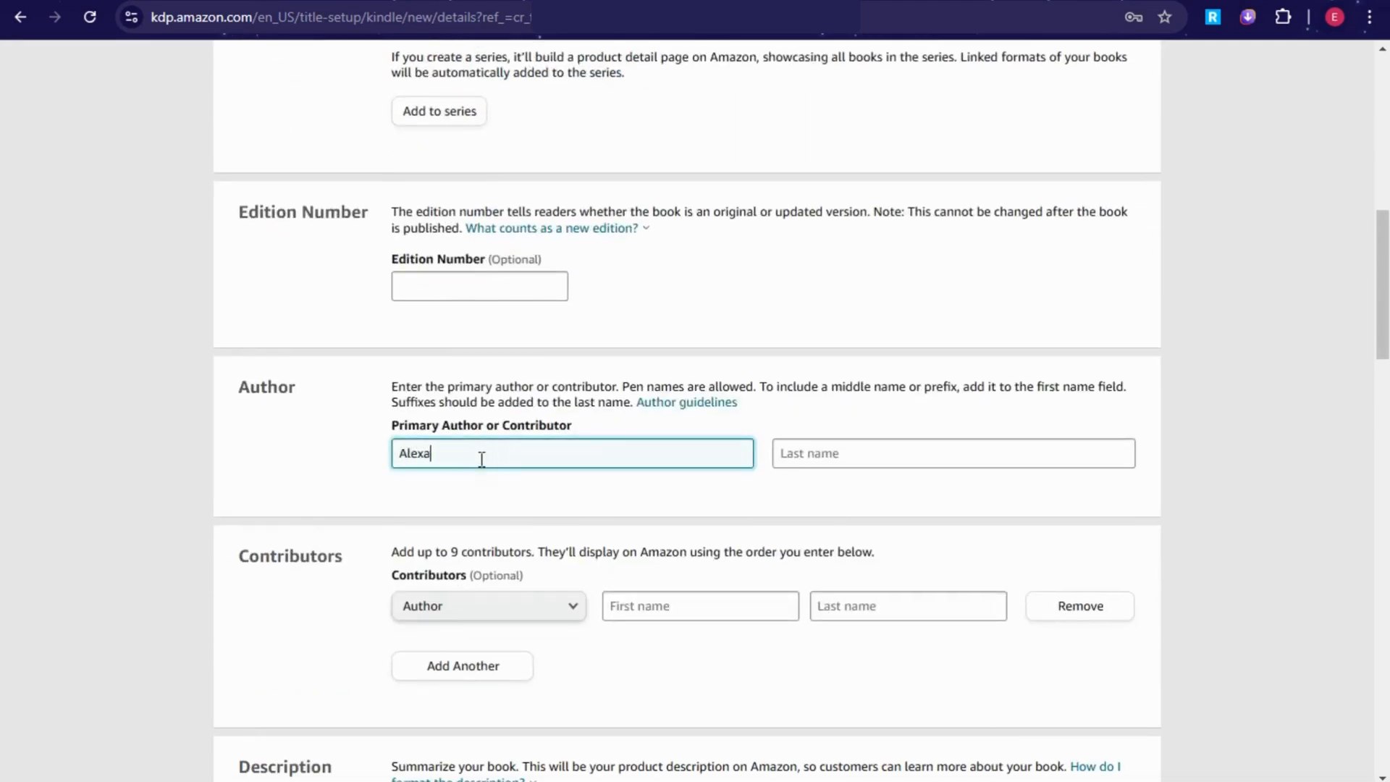
left_click(806, 457)
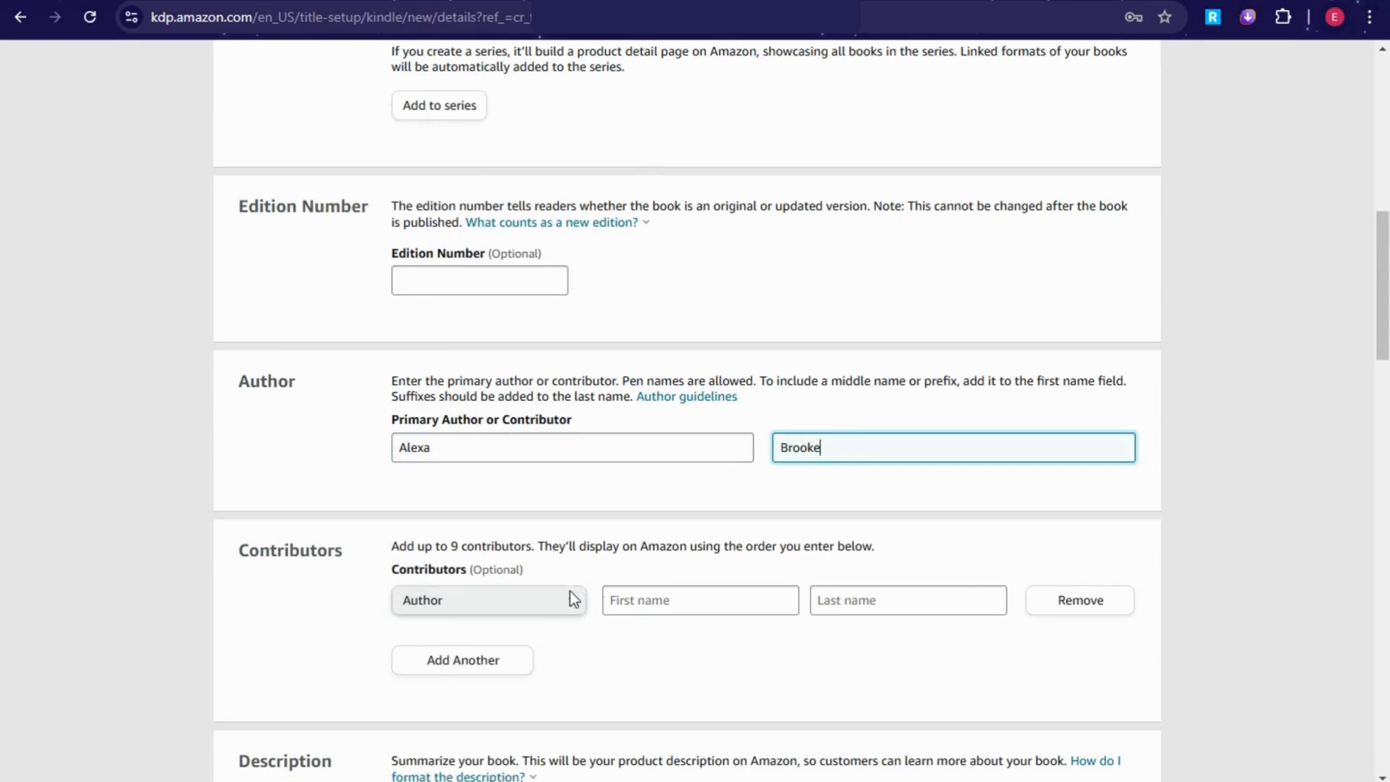
Step: Add an Editor contributor with first and last name, fixing a mistyped letter in the last name
scroll(572, 599, "down", 3)
left_click(499, 414)
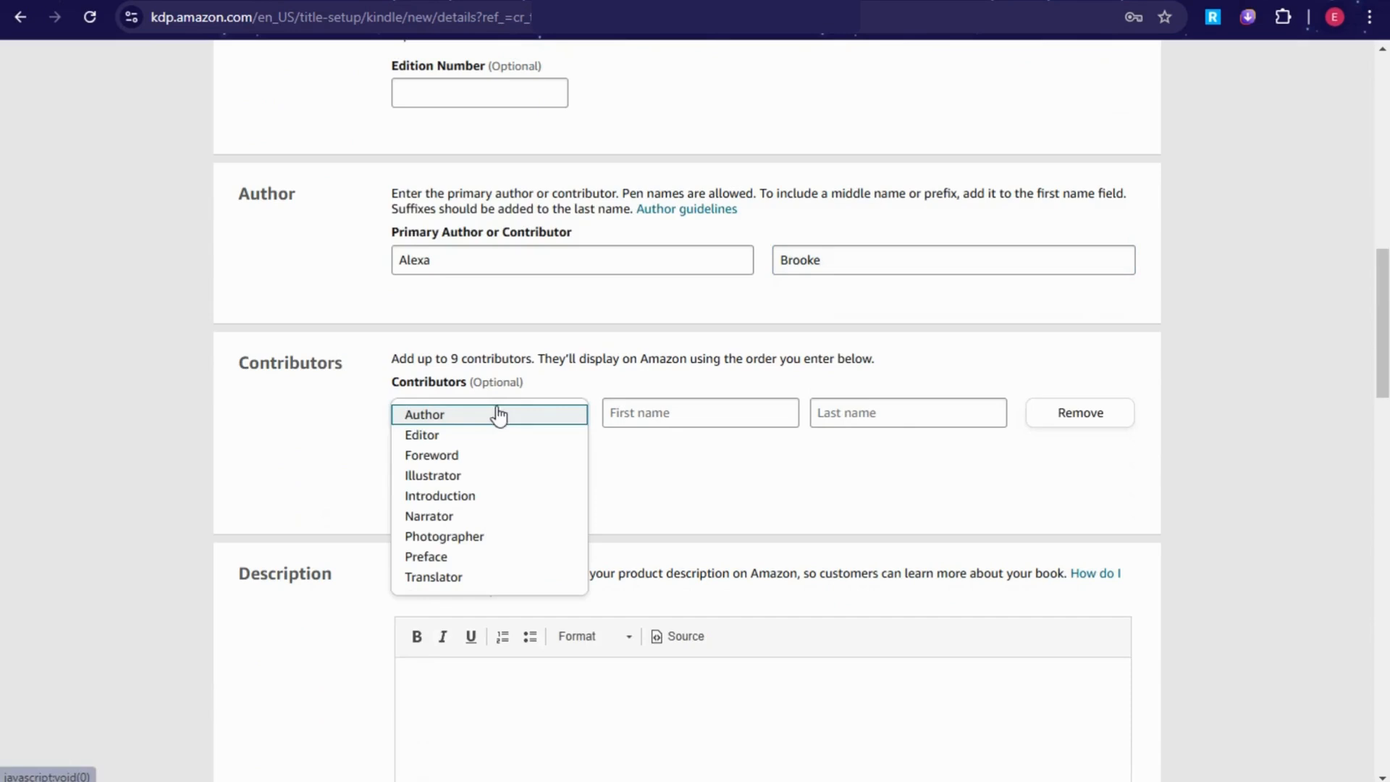
left_click(435, 435)
left_click(674, 413)
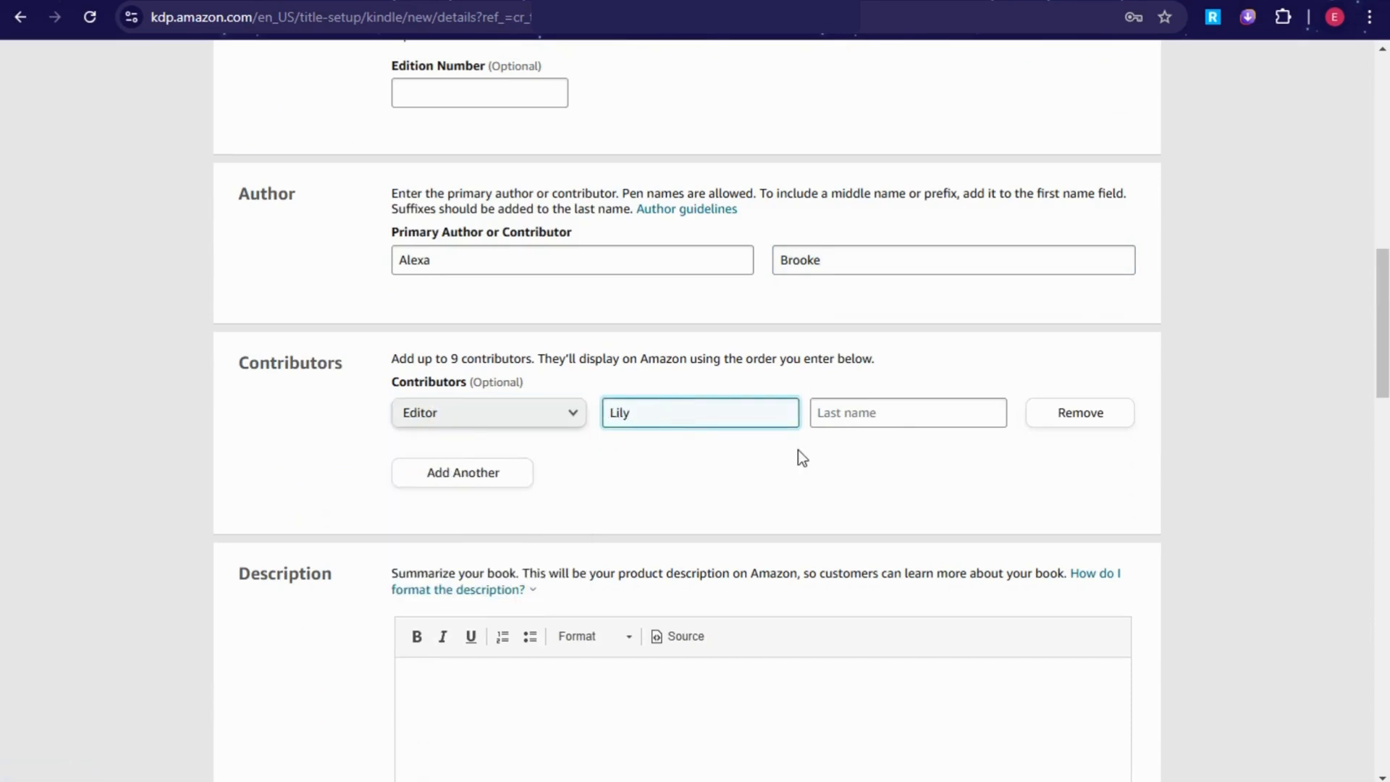
left_click(832, 424)
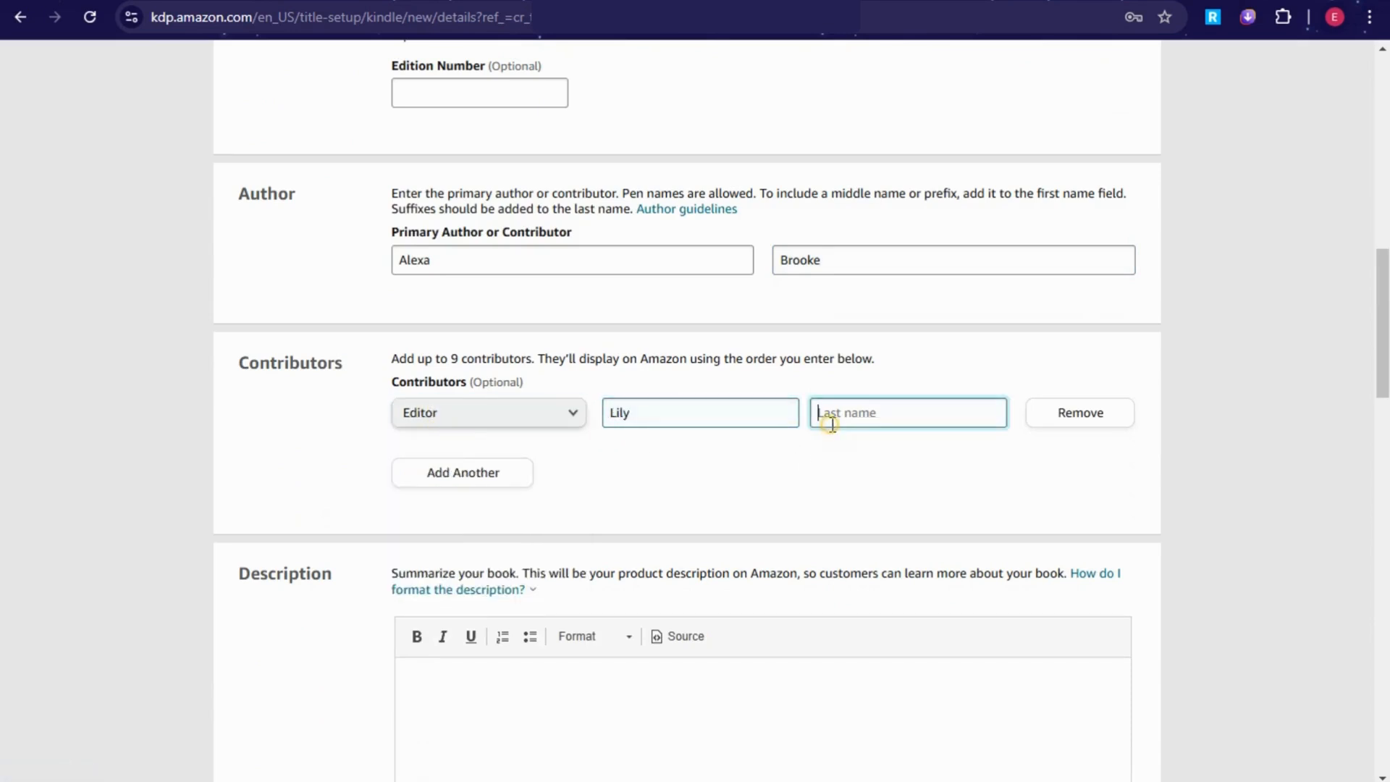
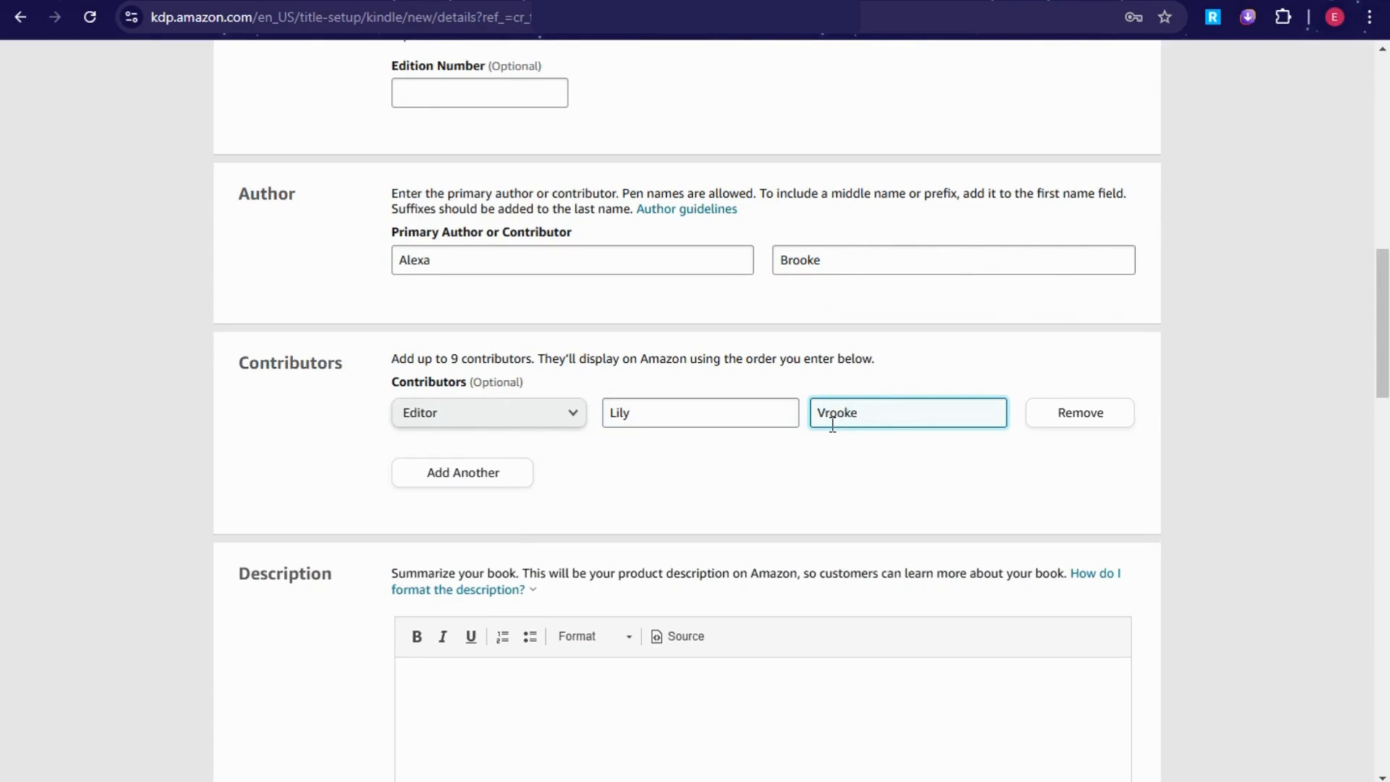
left_click_drag(817, 413, 825, 414)
key("BackSpace")
type("B")
Step: Add a second contributor with the Illustrator role and their first and last name
left_click(484, 475)
left_click(528, 480)
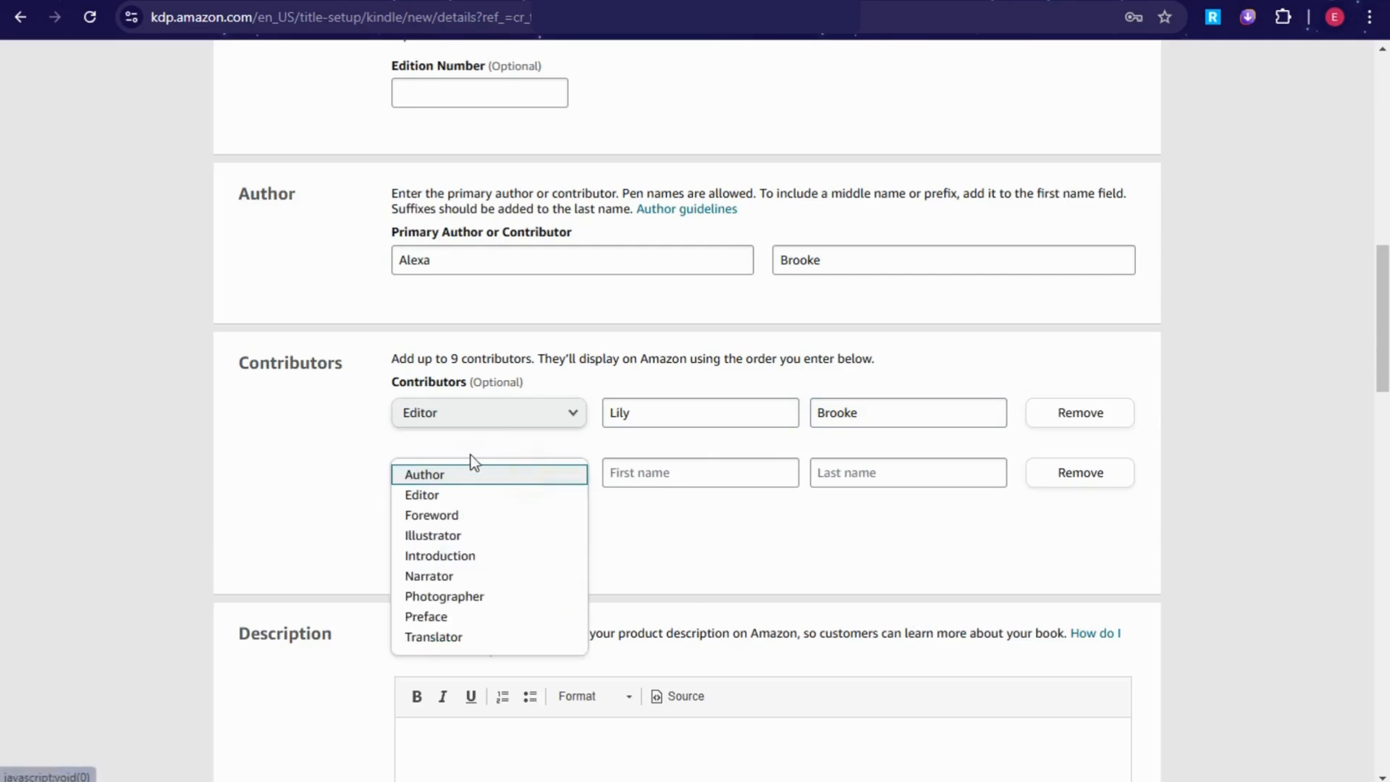
left_click(464, 536)
left_click(658, 478)
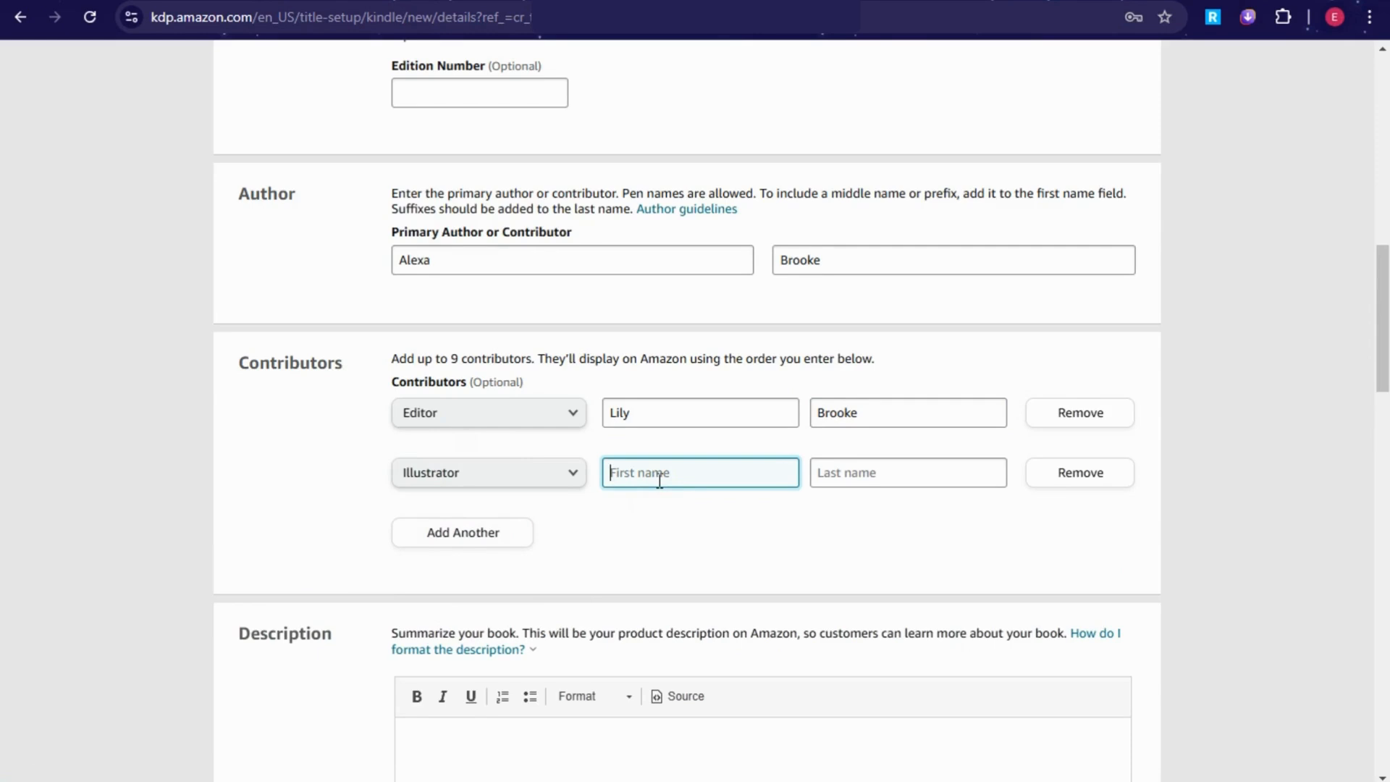
left_click(907, 471)
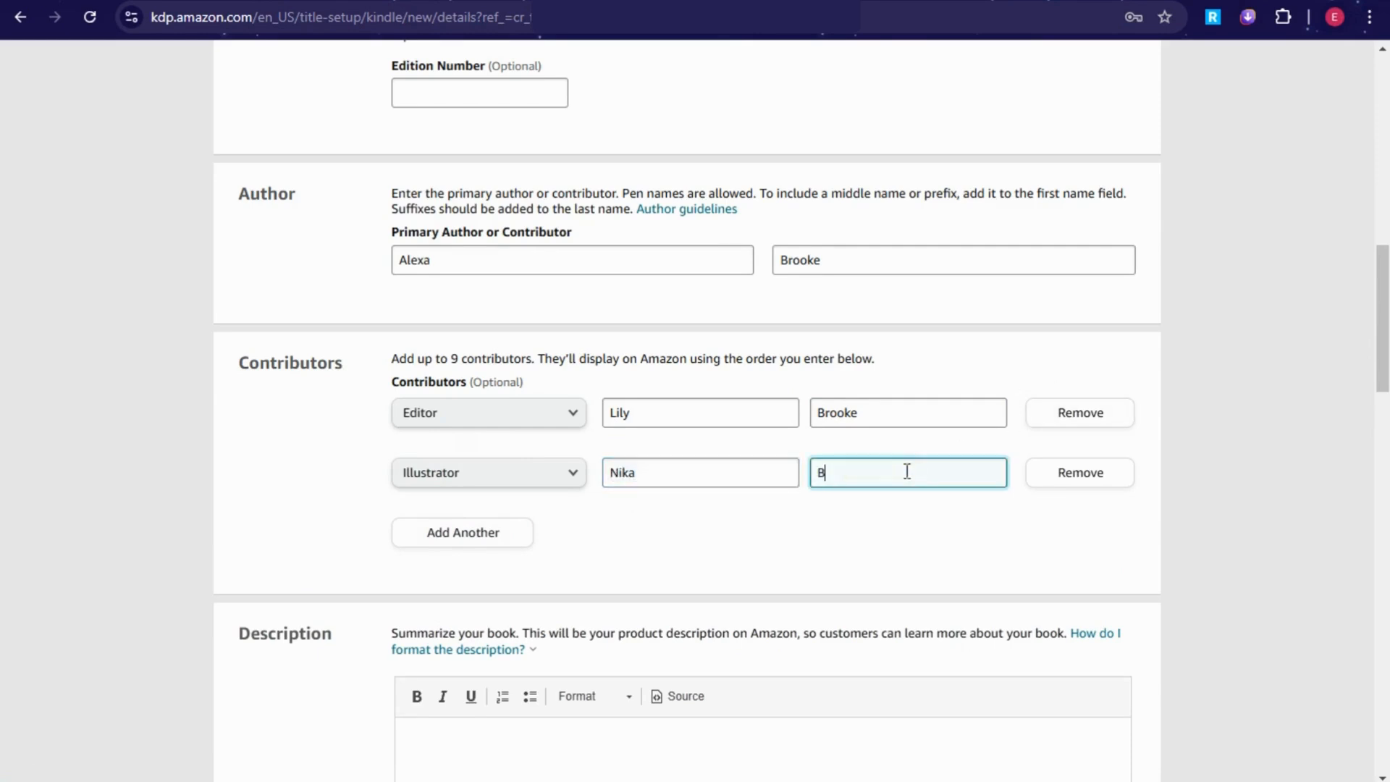
Step: Add a third contributor with the Photographer role and their first and last name
left_click(478, 534)
left_click(478, 534)
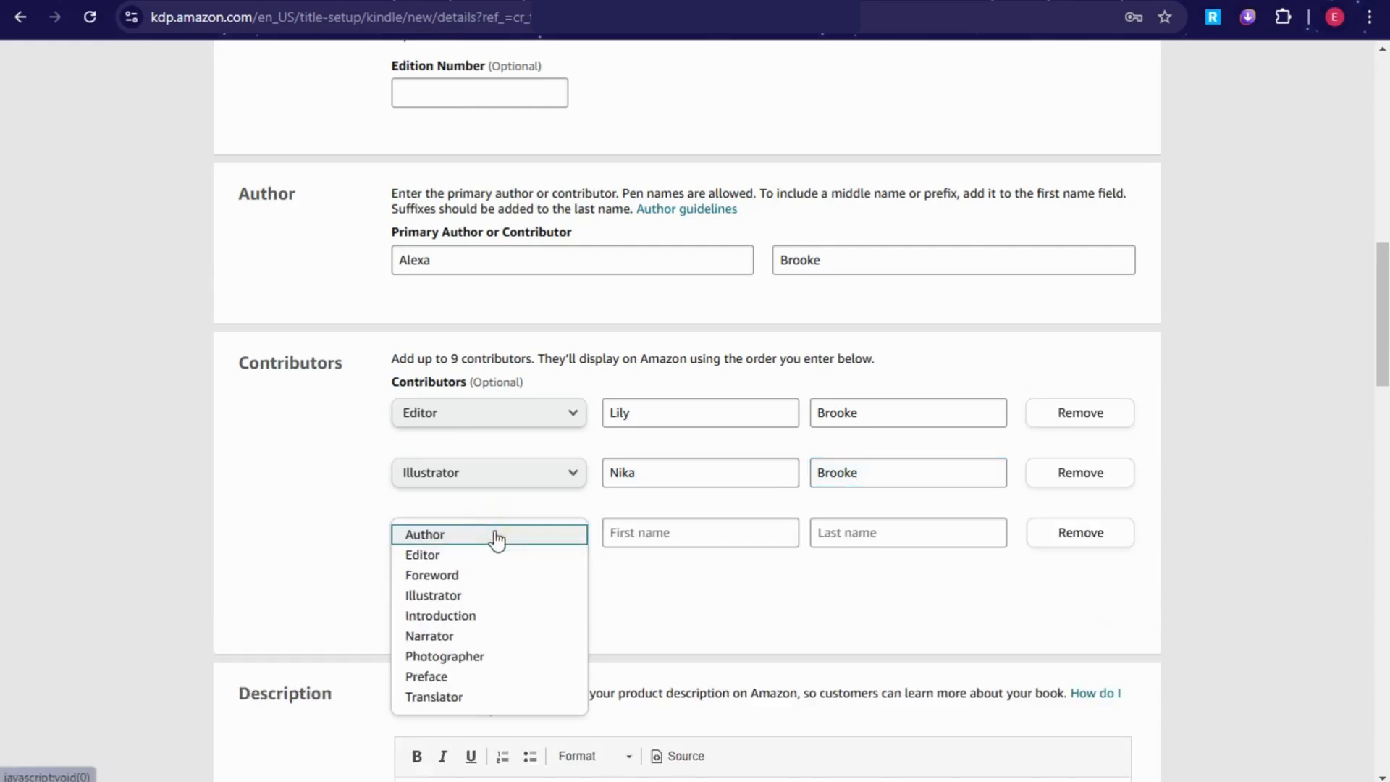
left_click(478, 655)
left_click(673, 532)
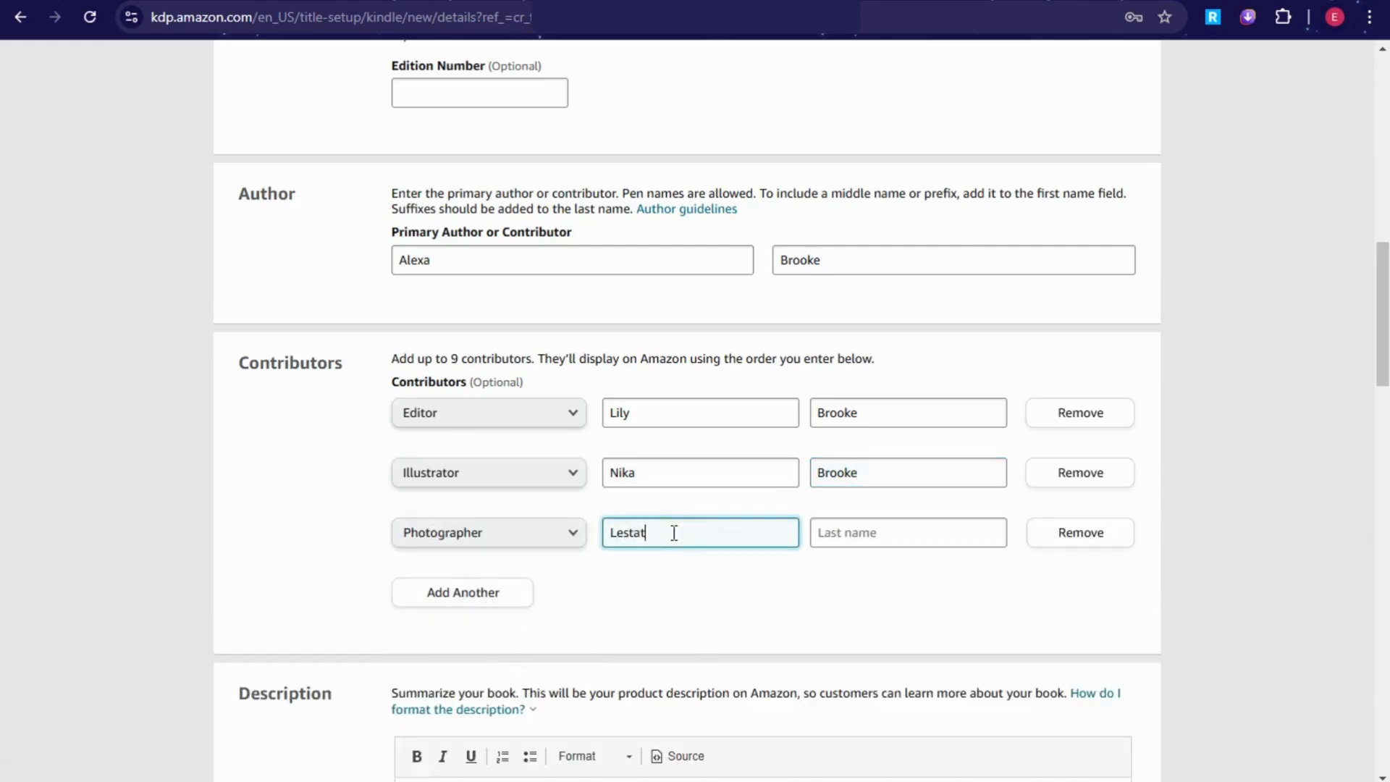
left_click(880, 532)
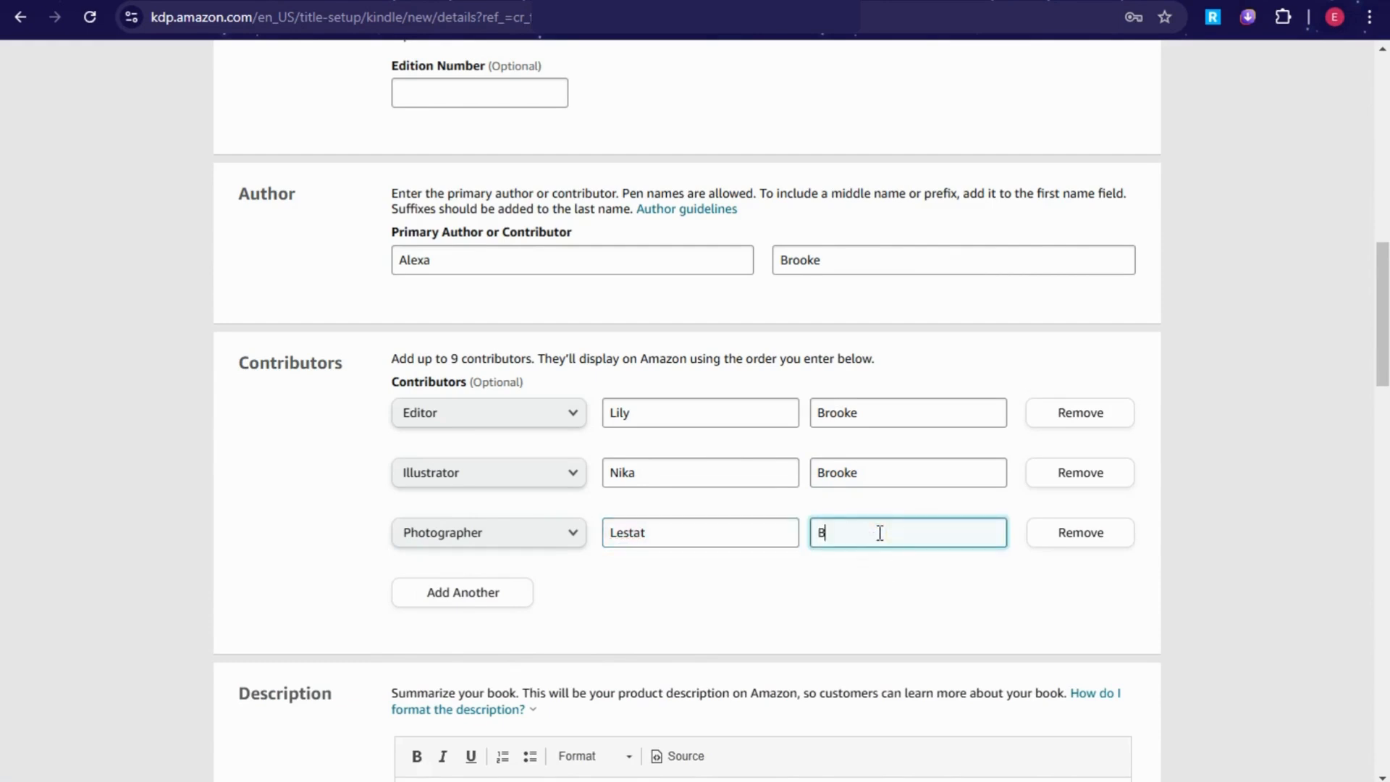
Step: Add a fourth contributor with the Preface role and their first and last name
left_click(472, 594)
left_click(465, 605)
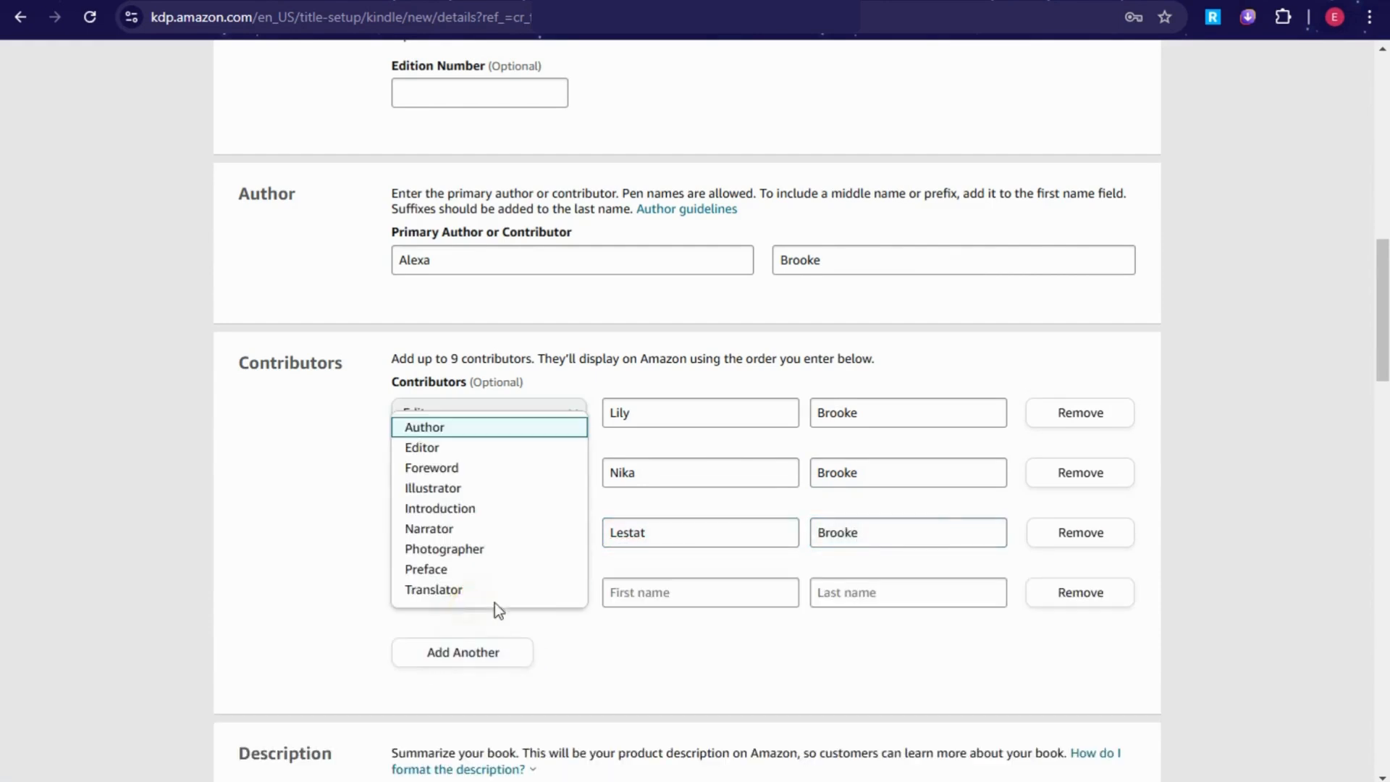
left_click(466, 569)
left_click(764, 593)
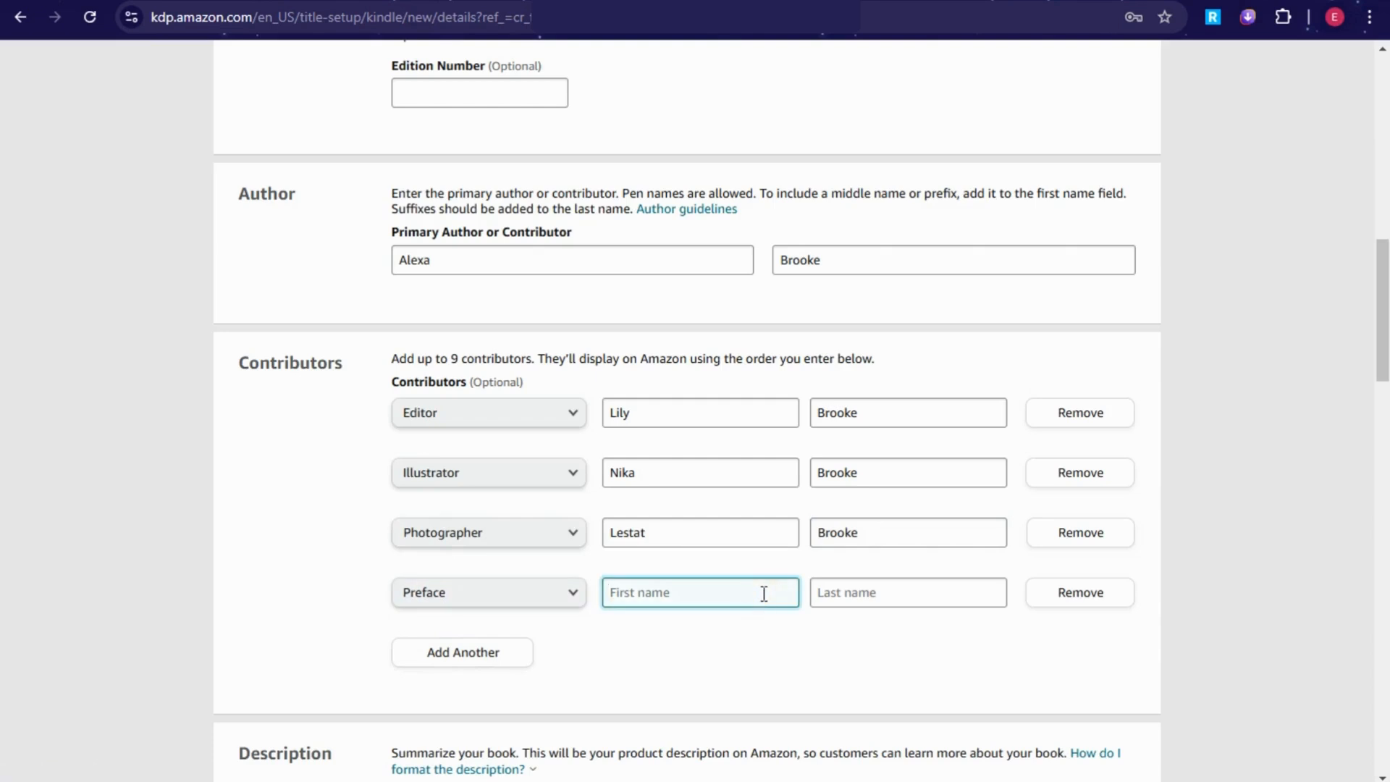
left_click(887, 592)
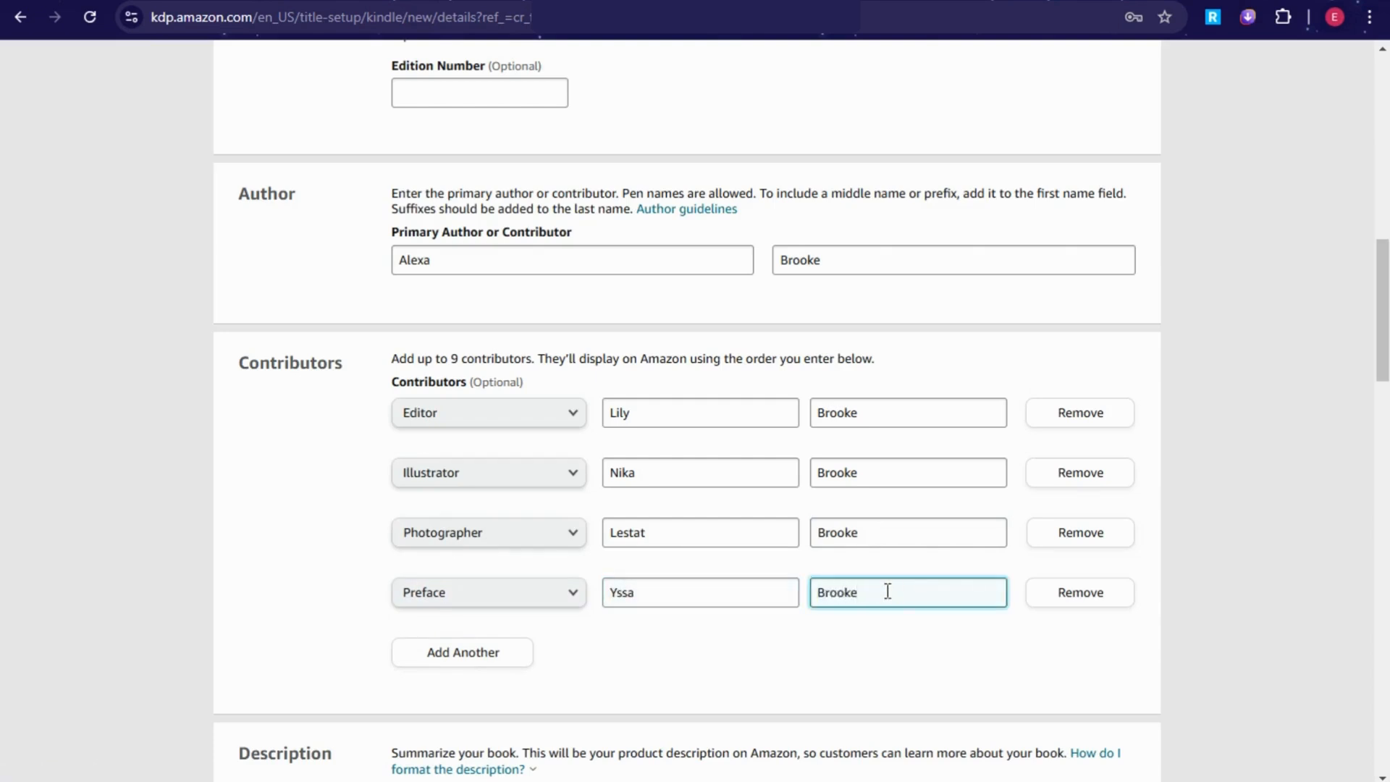
scroll(569, 628, "down", 5)
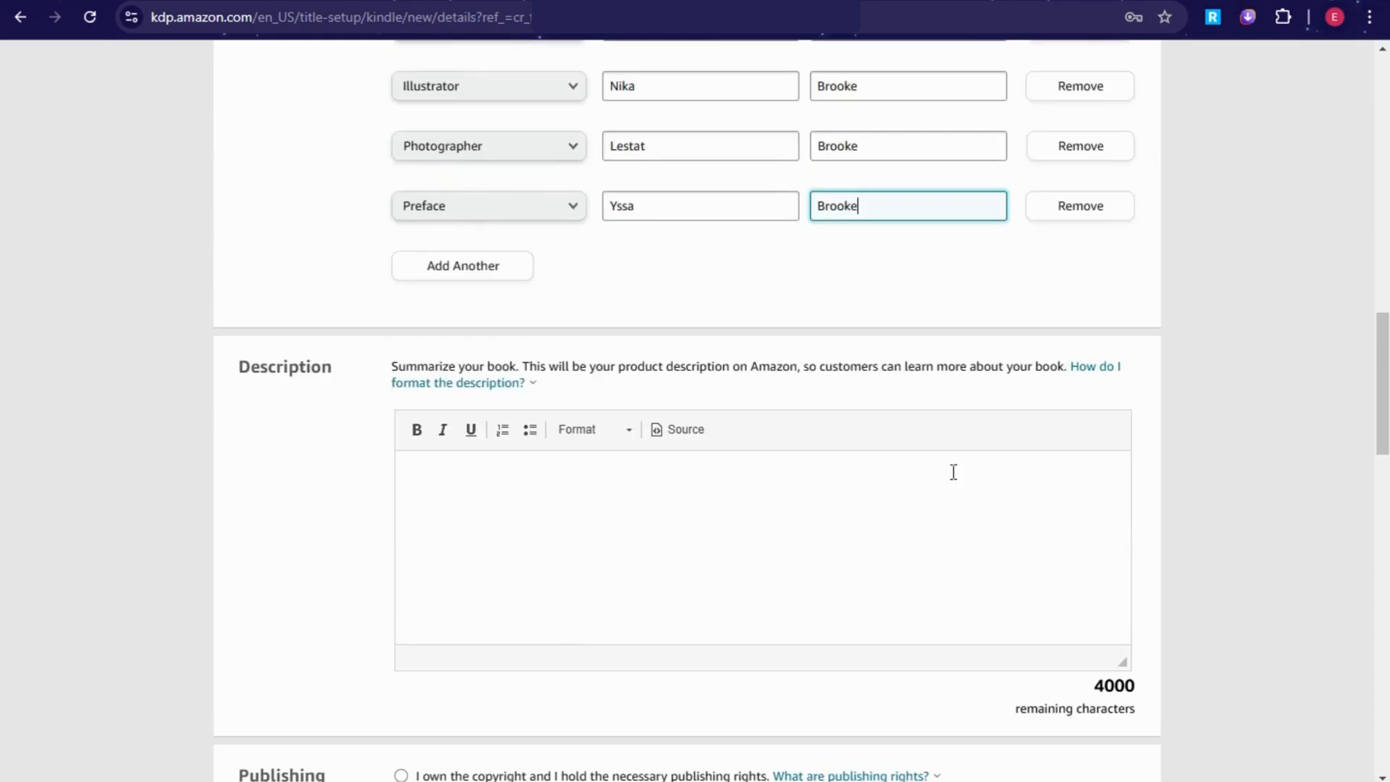
Step: Paste the prepared two-paragraph summary of 'The Art of Communication' into the Description editor
left_click(526, 497)
type("In a world where meaningful connections often get lost in the noise, \"The Art of Communication: Building Stronger Relationships\" offers a practical guide to mastering the core skills needed to enhance your relationships—whether with family, friends, colleagues, or romantic partners. This insightful book dives into the essential elements of effective communication, including the power of active listening, clear expression, and empathetic understanding. You'll discover how to navigate difficult conversations with confidence, avoid common communication pitfalls, and resolve conflicts with ease.")
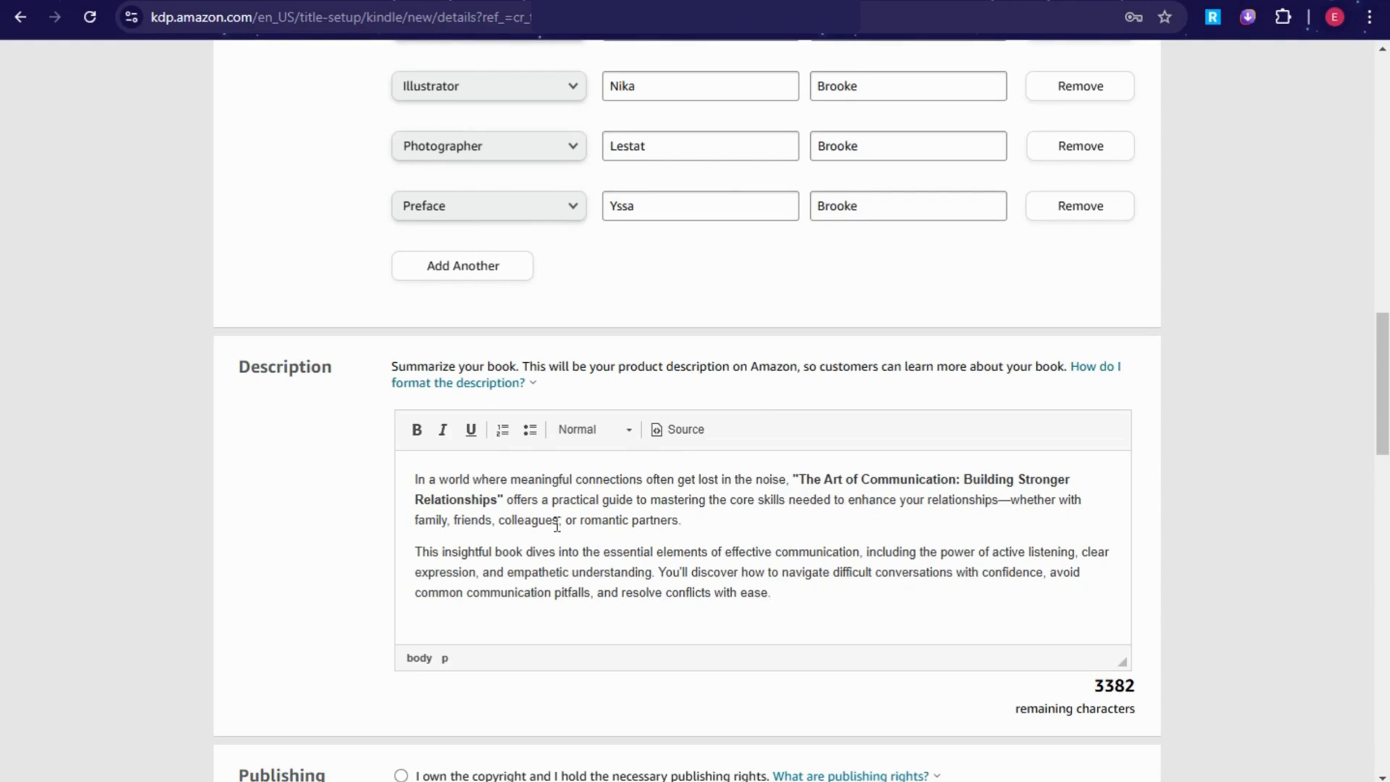
scroll(619, 523, "down", 1)
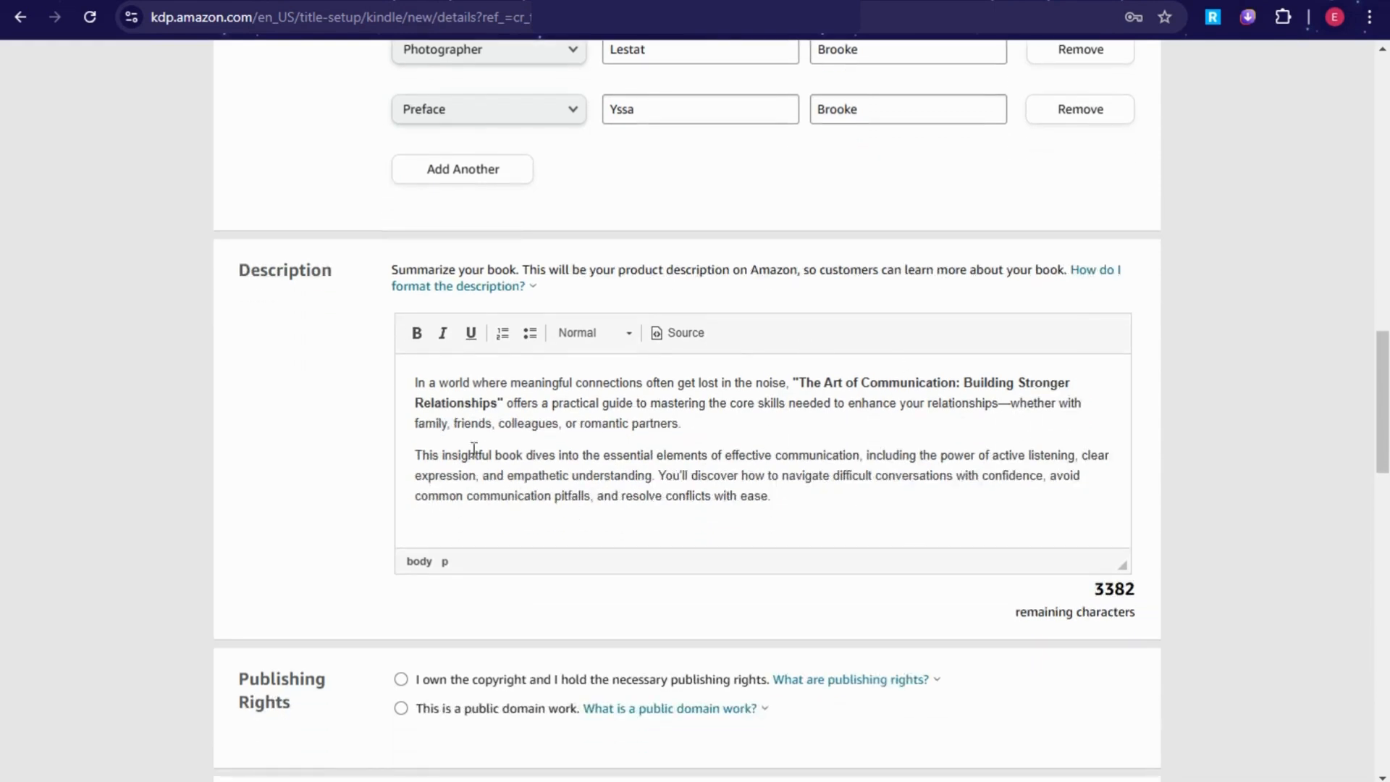
scroll(634, 433, "down", 1)
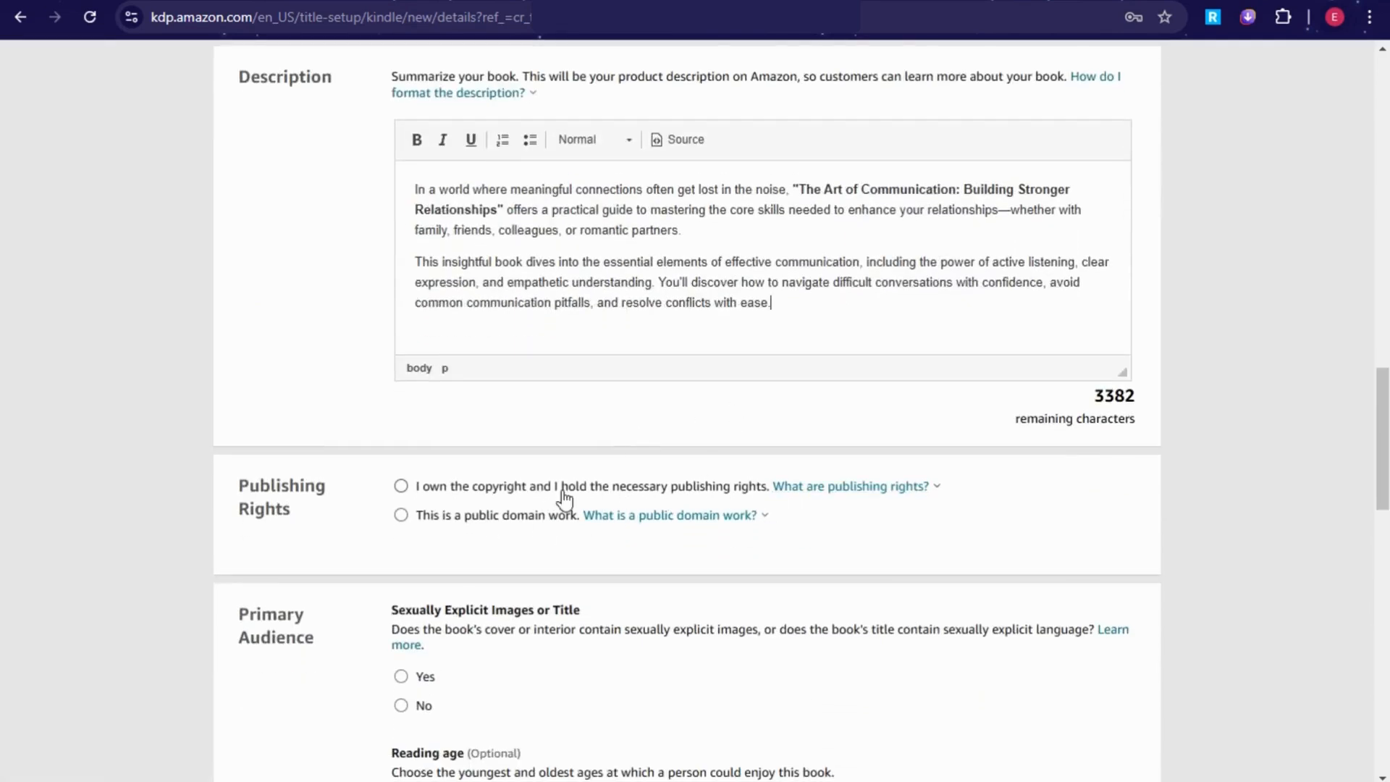
Step: Set the reading age to maximum 18+ and minimum 15, correcting the initial minimum of 10
scroll(676, 531, "down", 4)
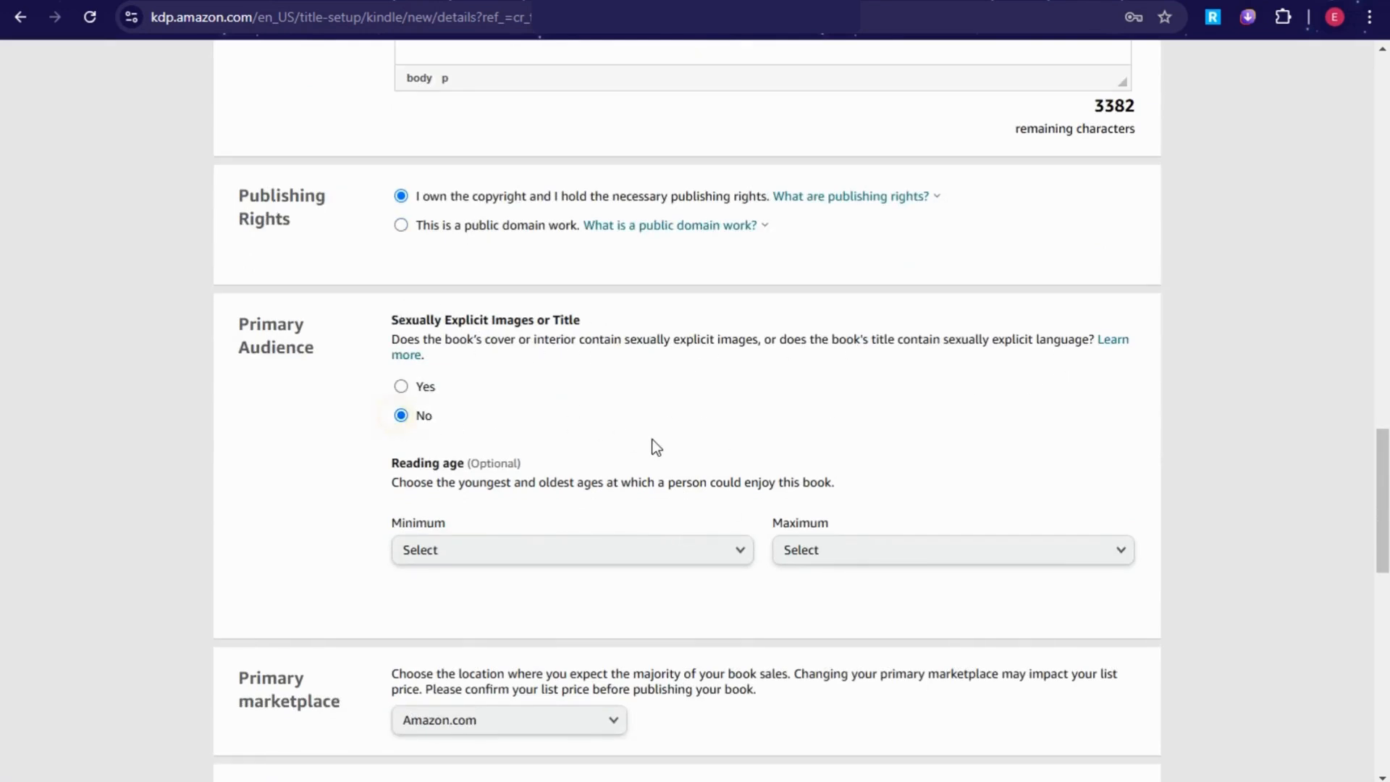
scroll(653, 440, "down", 1)
left_click(615, 458)
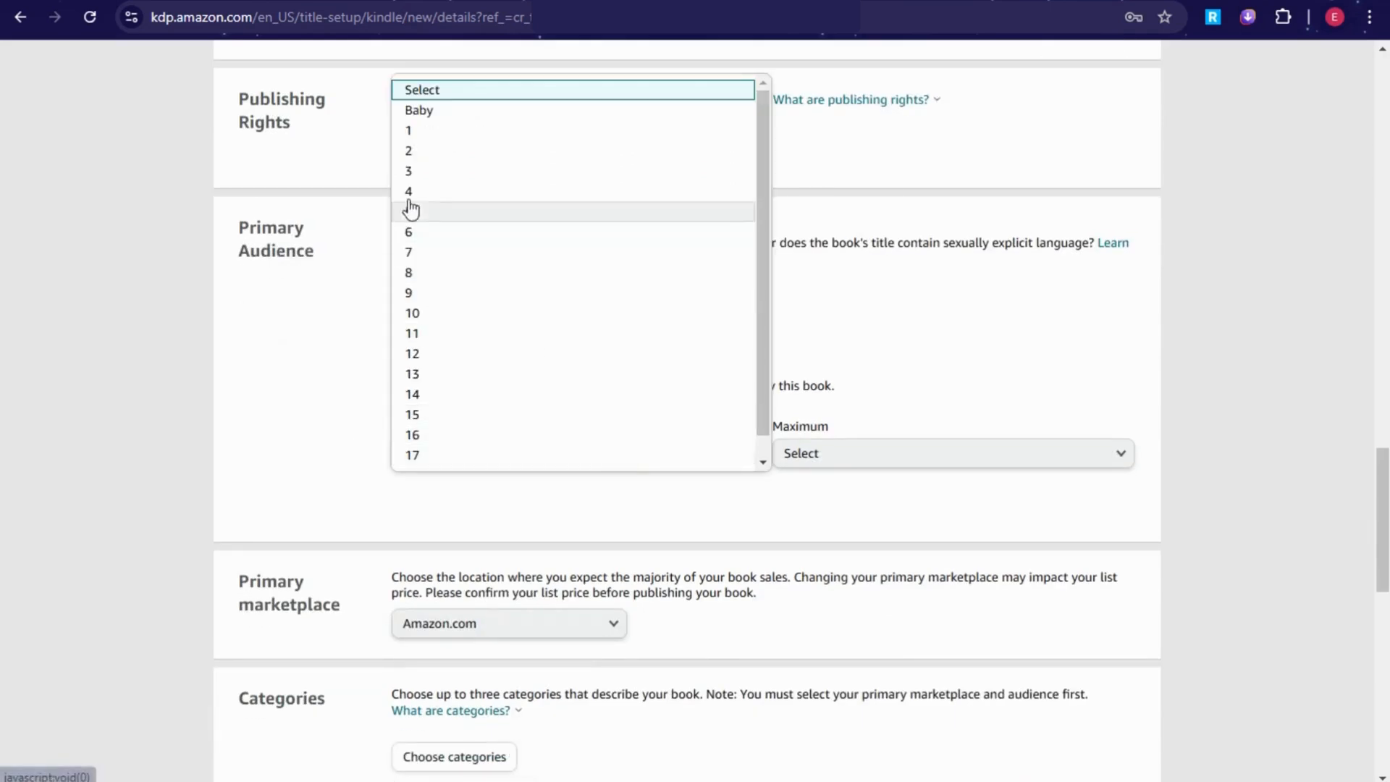
left_click(424, 316)
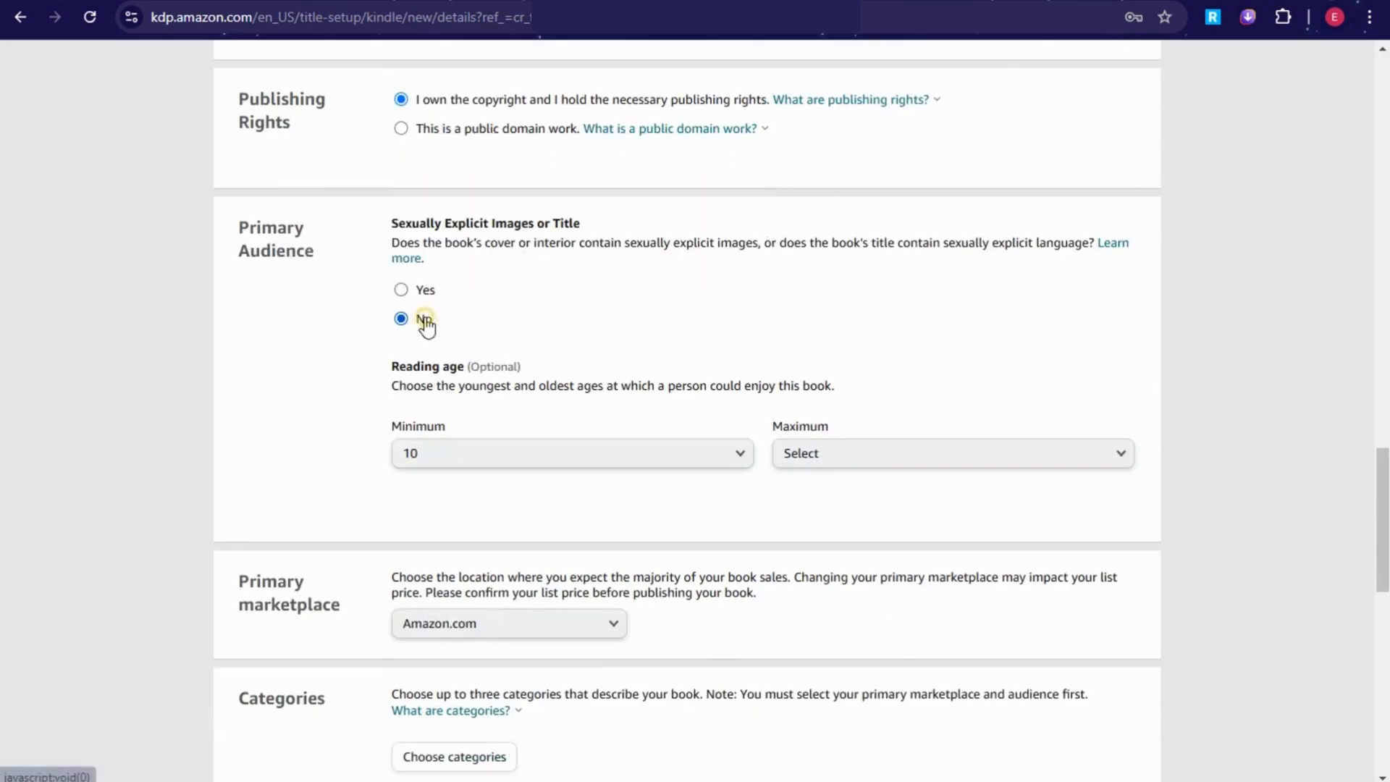
left_click(869, 457)
scroll(812, 562, "down", 5)
left_click(821, 259)
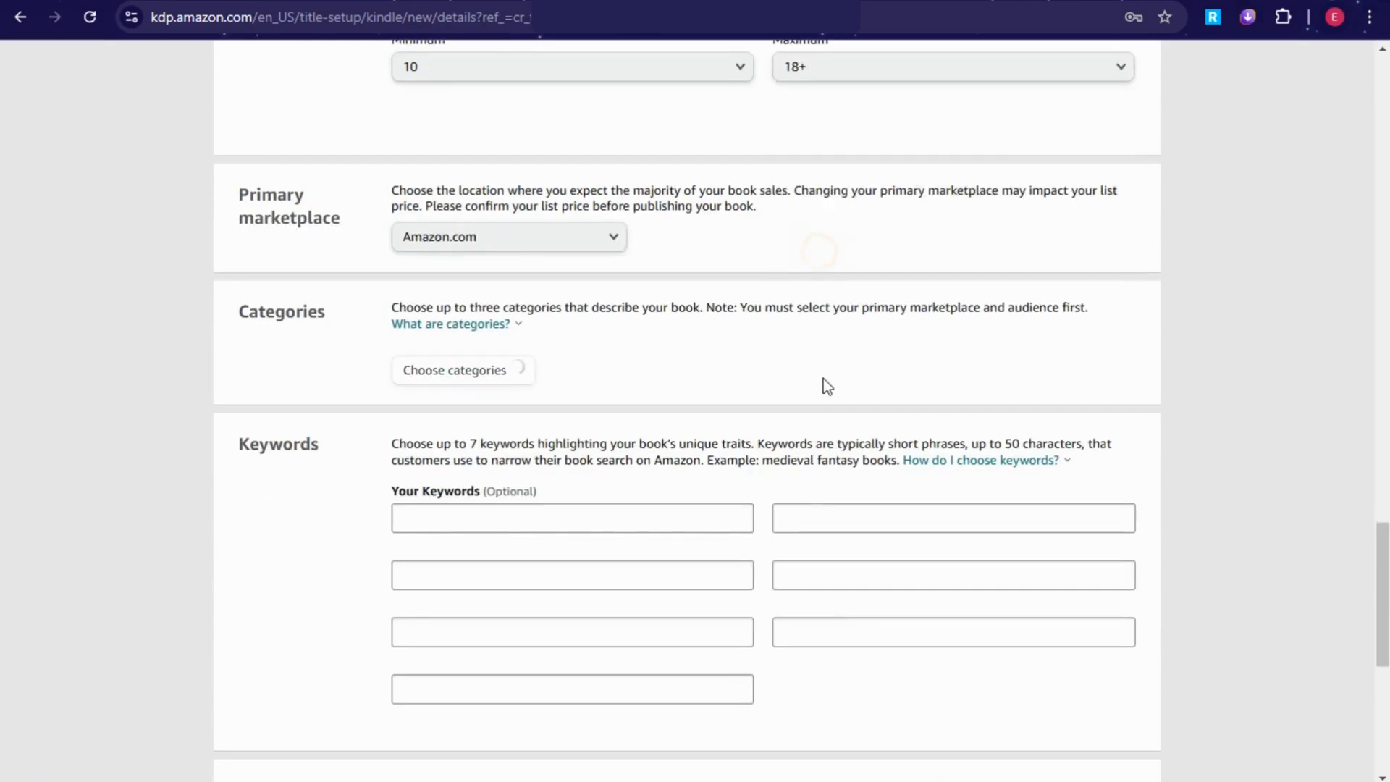
scroll(824, 380, "up", 4)
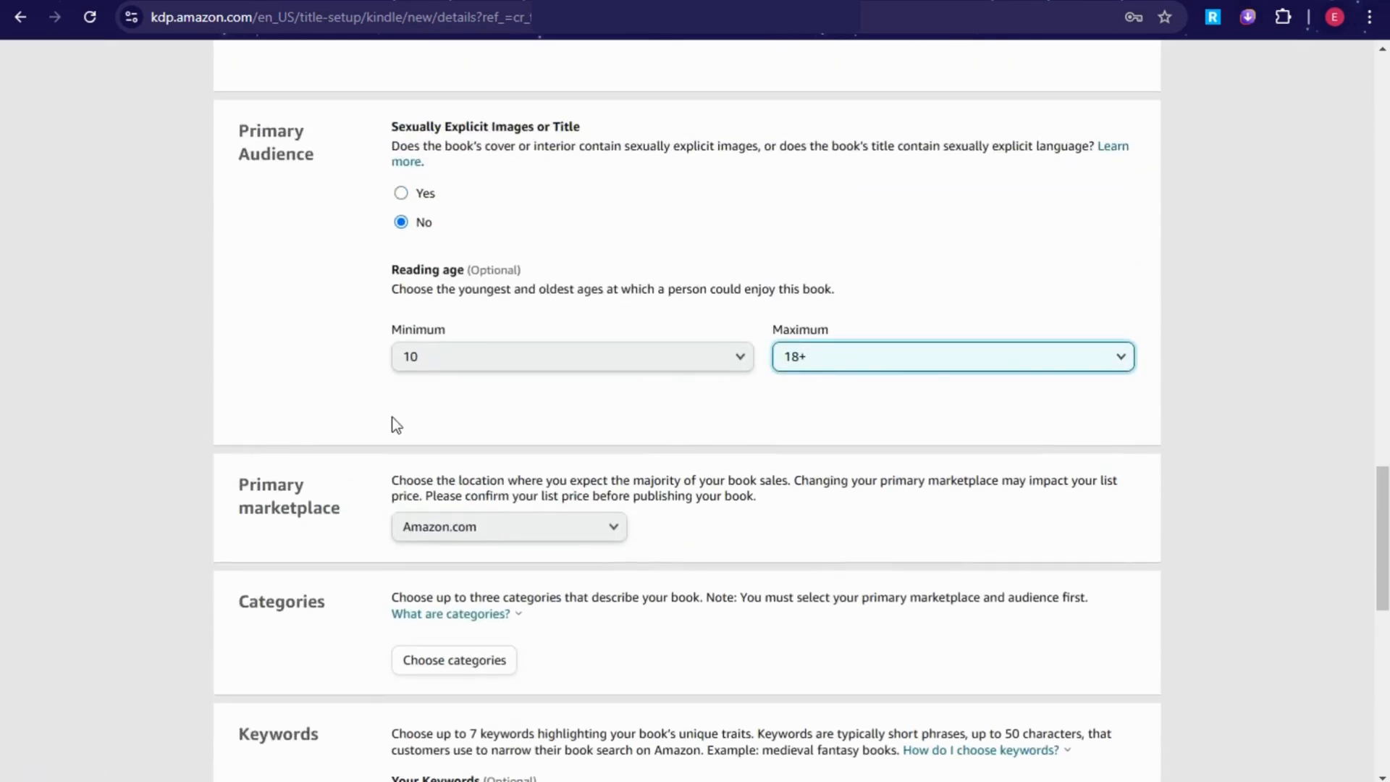
left_click(575, 364)
left_click(433, 683)
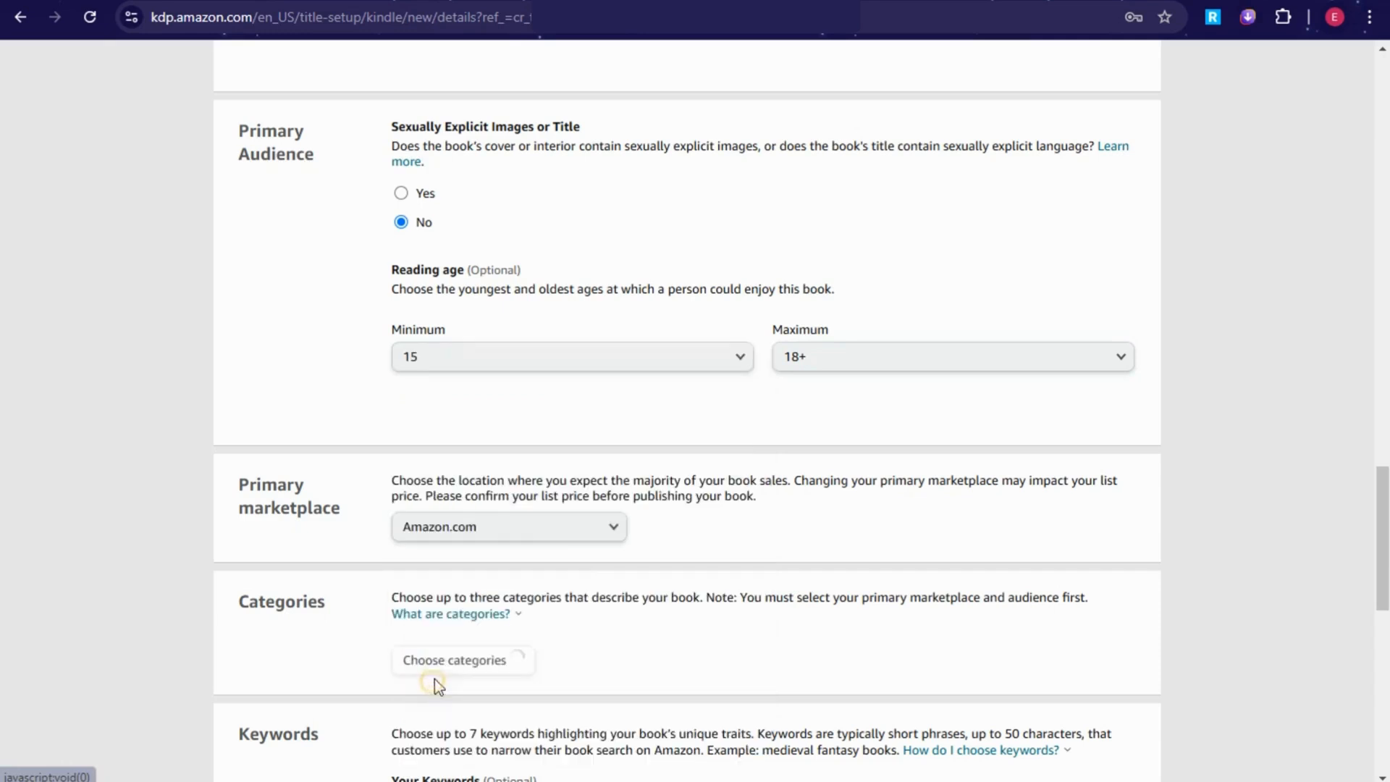
scroll(614, 507, "down", 1)
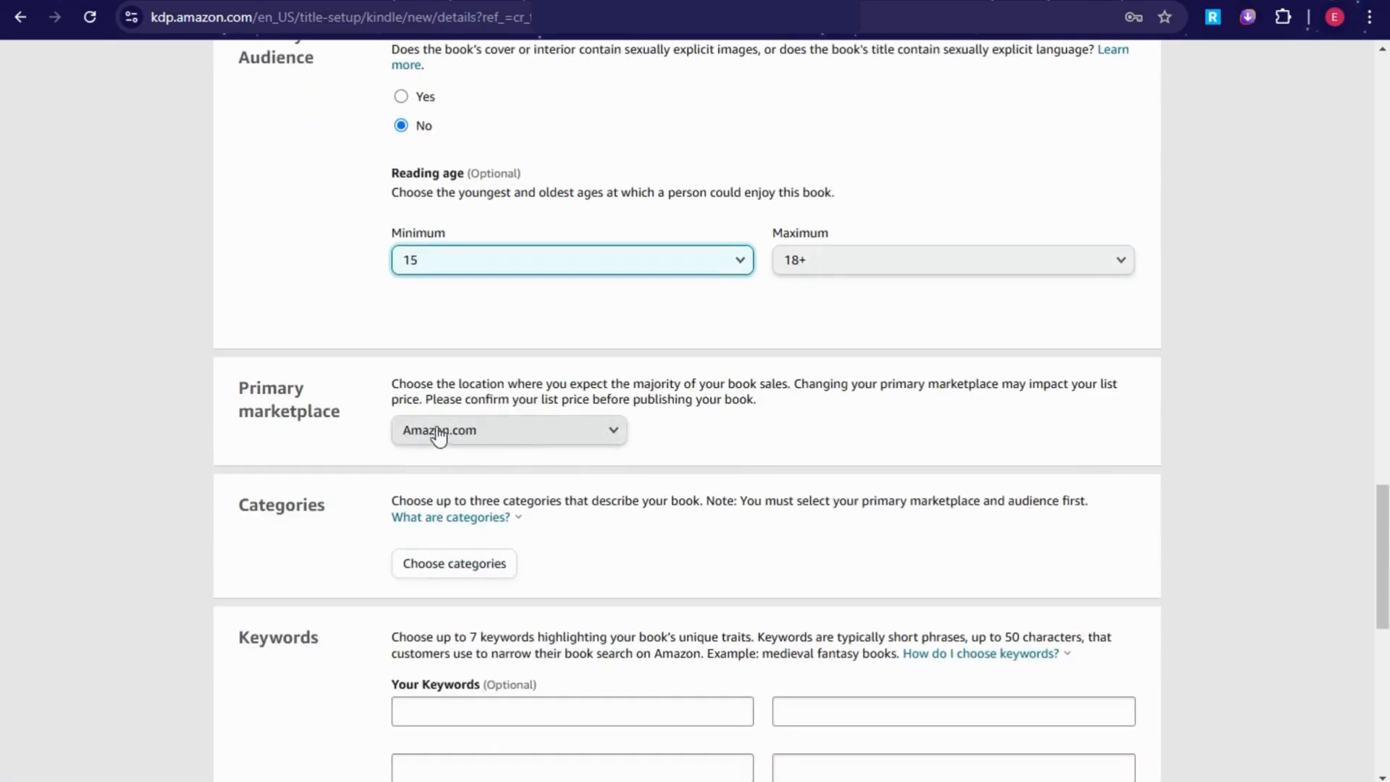
scroll(521, 456, "down", 1)
Step: In the category picker, select Religion & Spirituality › Religious Studies & Reference
left_click(490, 471)
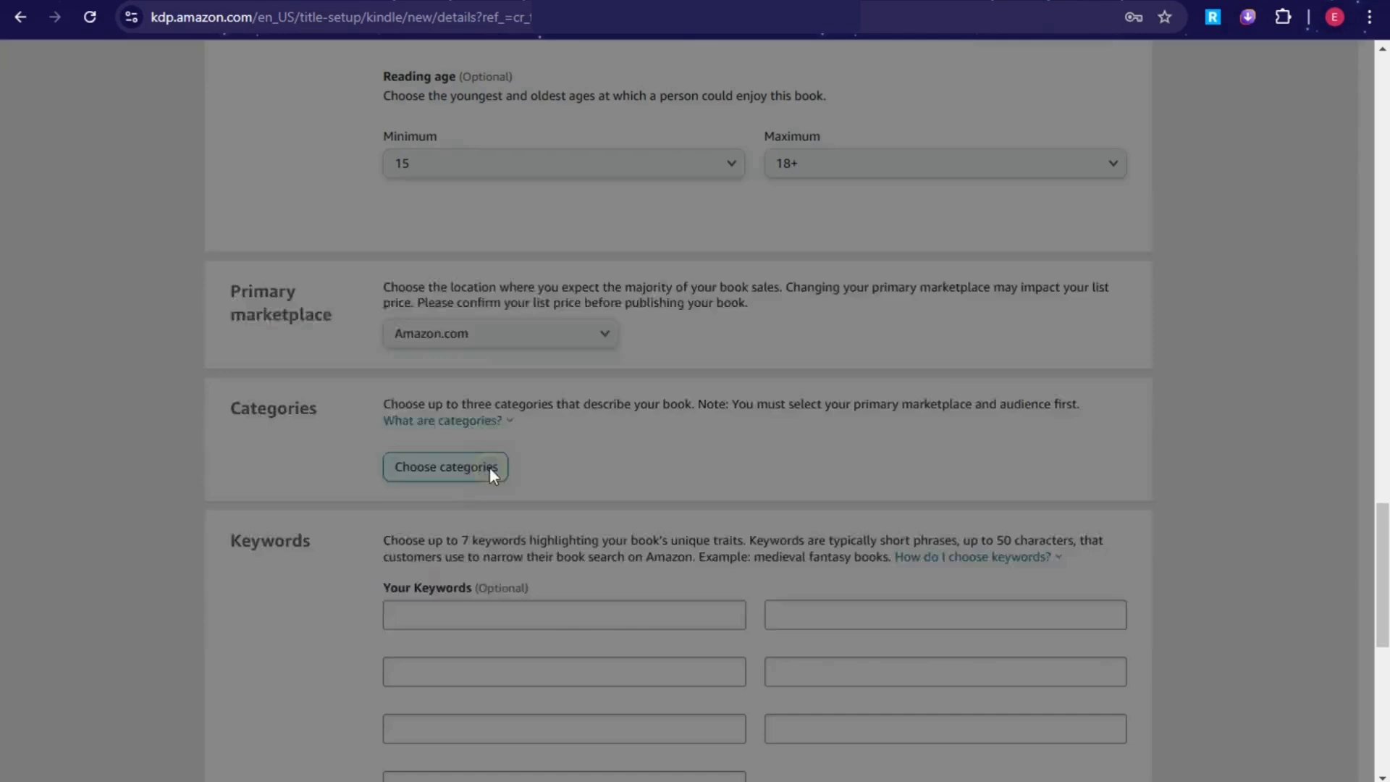
left_click(404, 390)
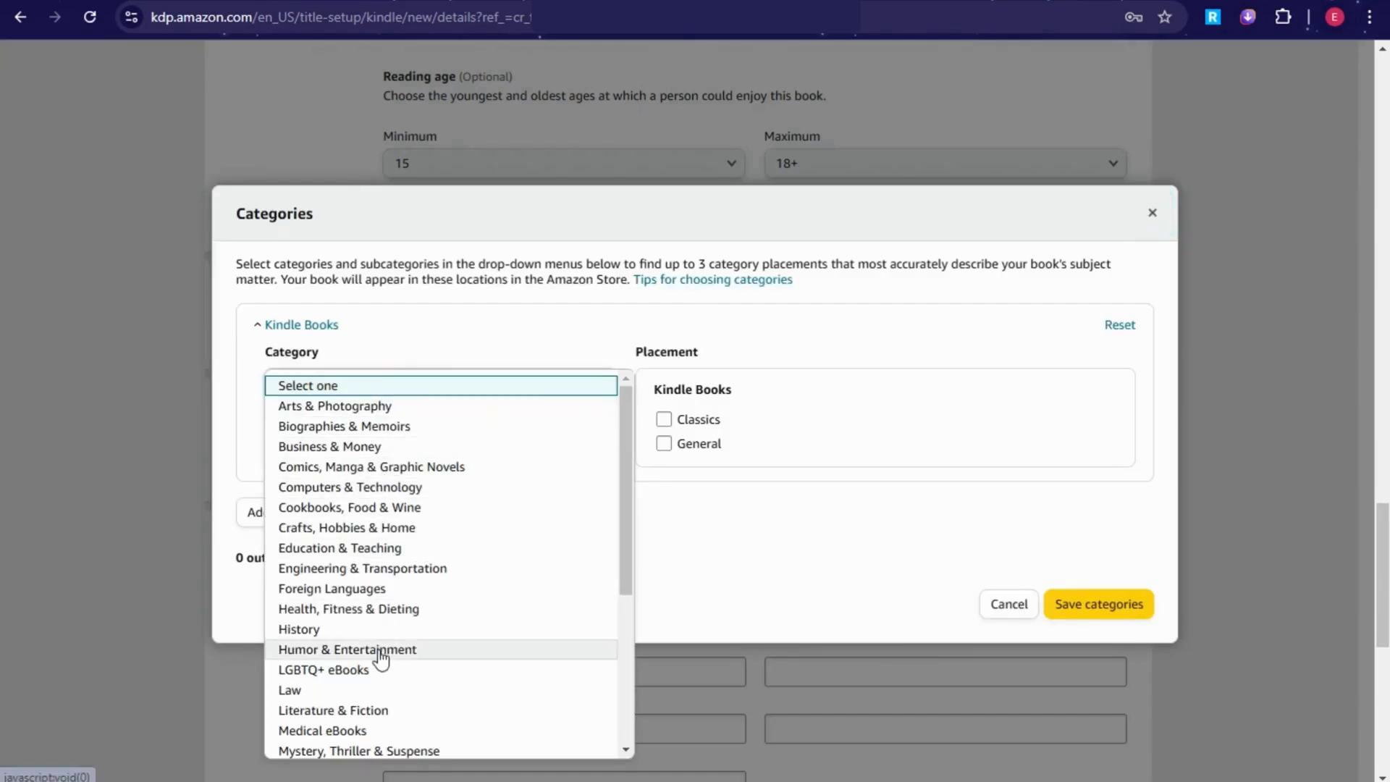
scroll(382, 658, "down", 1)
scroll(350, 580, "down", 2)
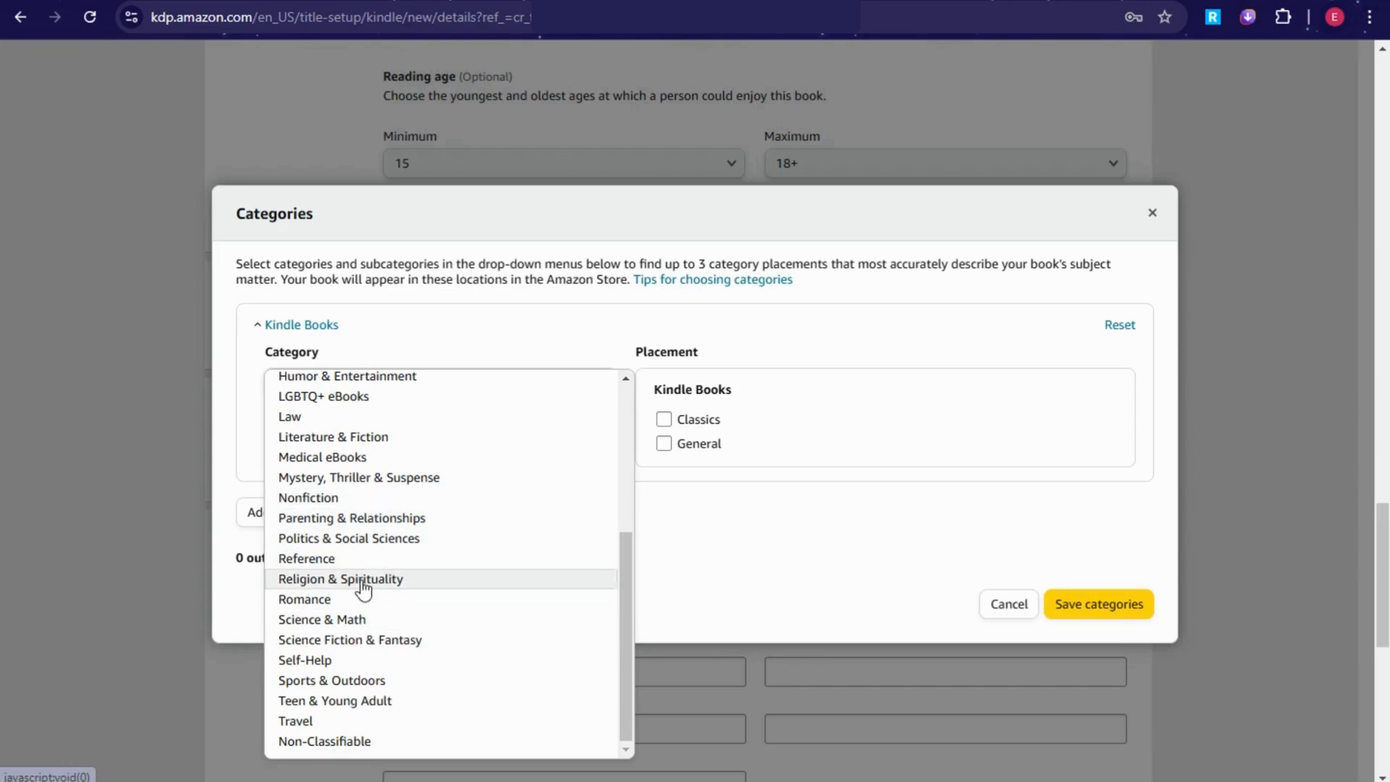
left_click(364, 580)
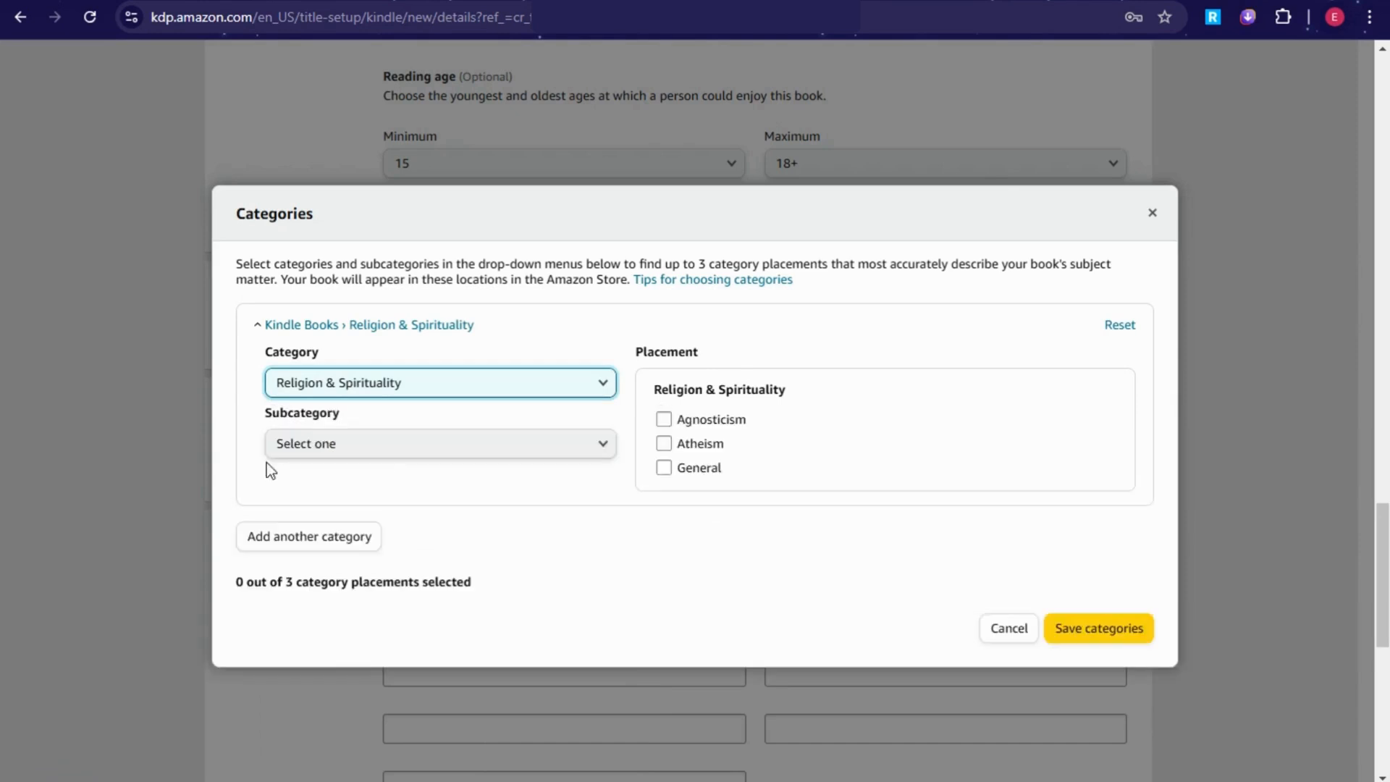
left_click(378, 444)
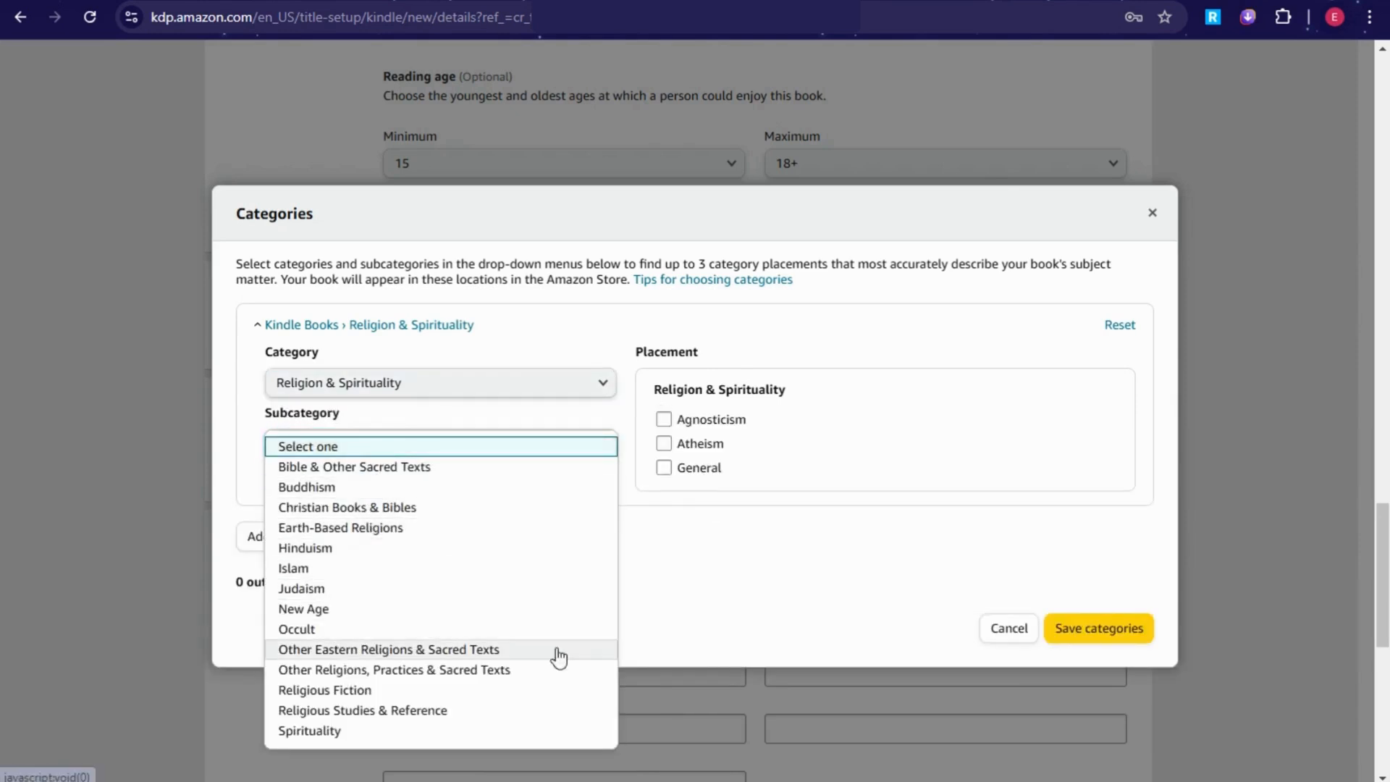
left_click(379, 712)
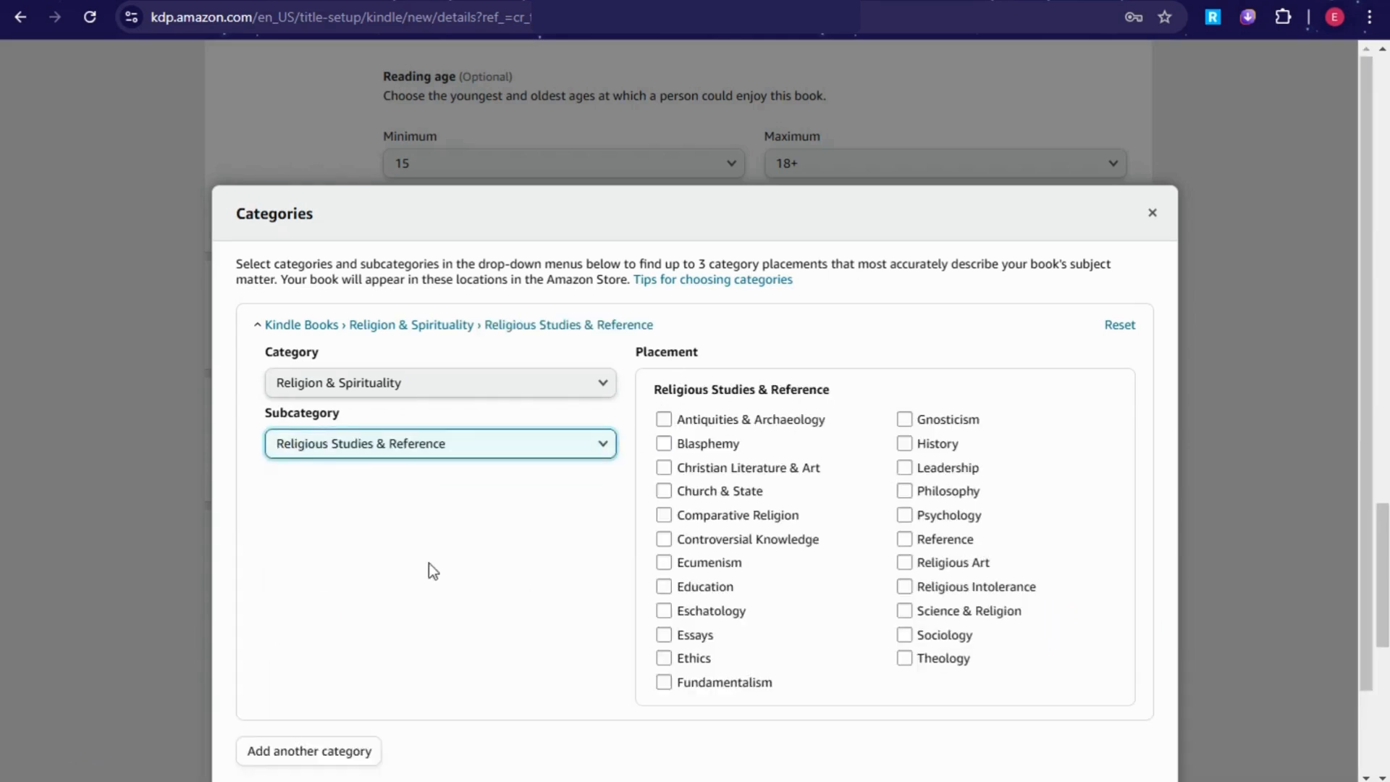
Step: Tick Education, Psychology and Philosophy as placements and save the categories
scroll(717, 340, "down", 1)
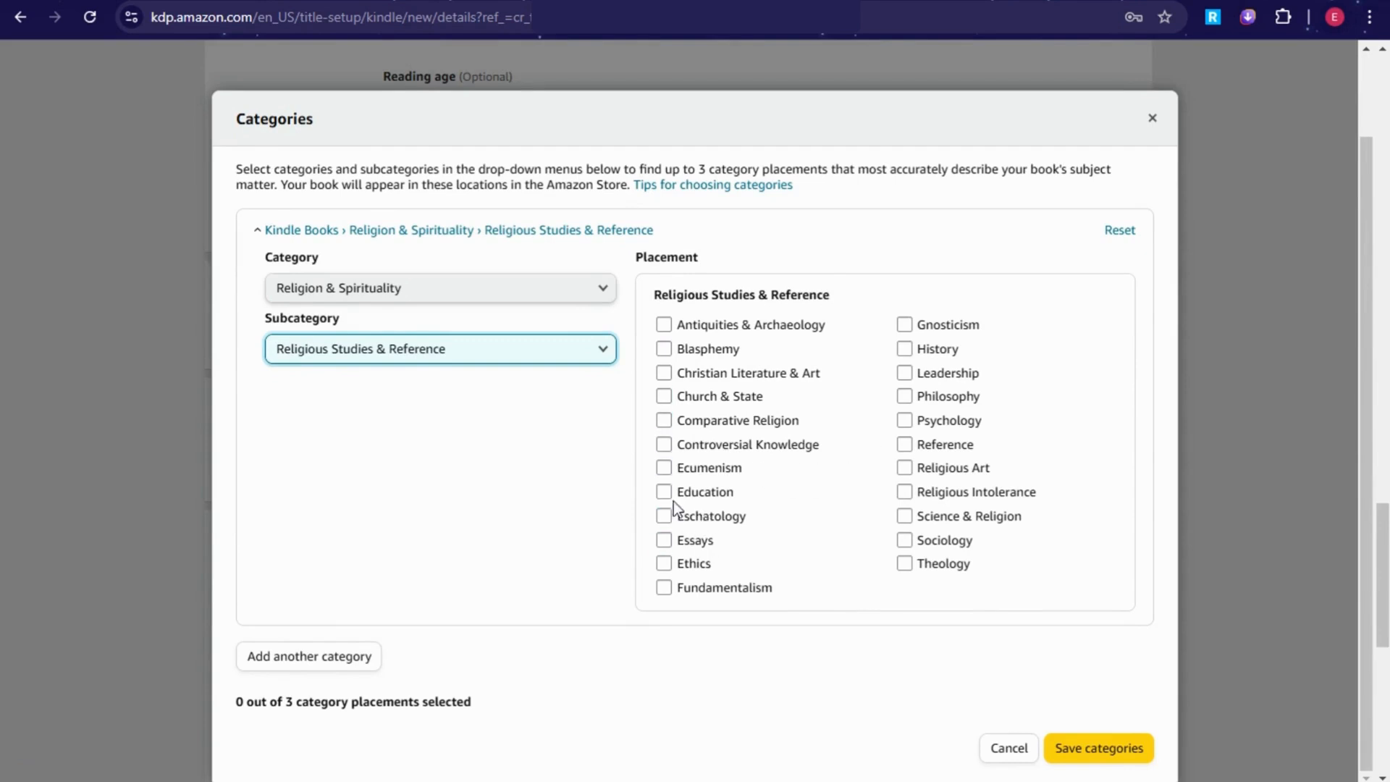
left_click(706, 492)
left_click(919, 426)
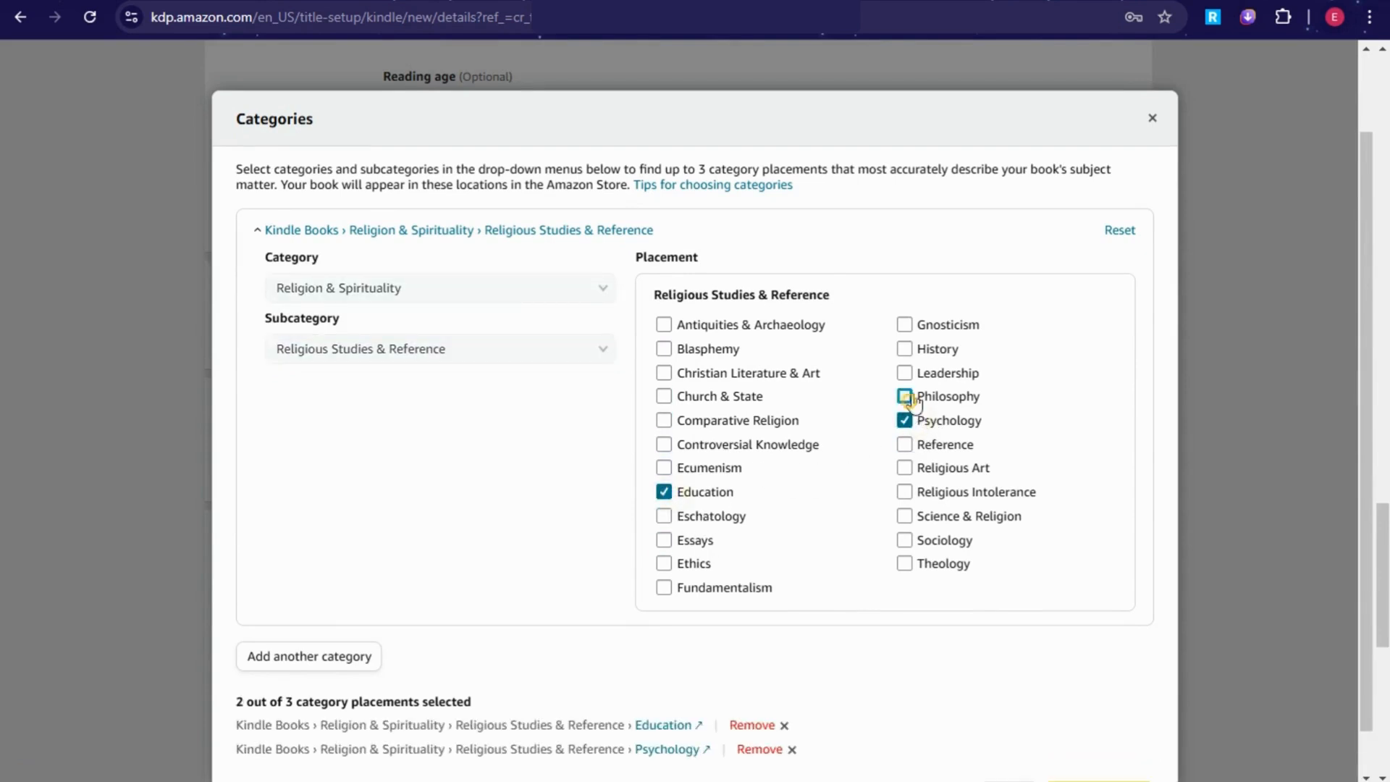
left_click(911, 396)
scroll(659, 424, "down", 1)
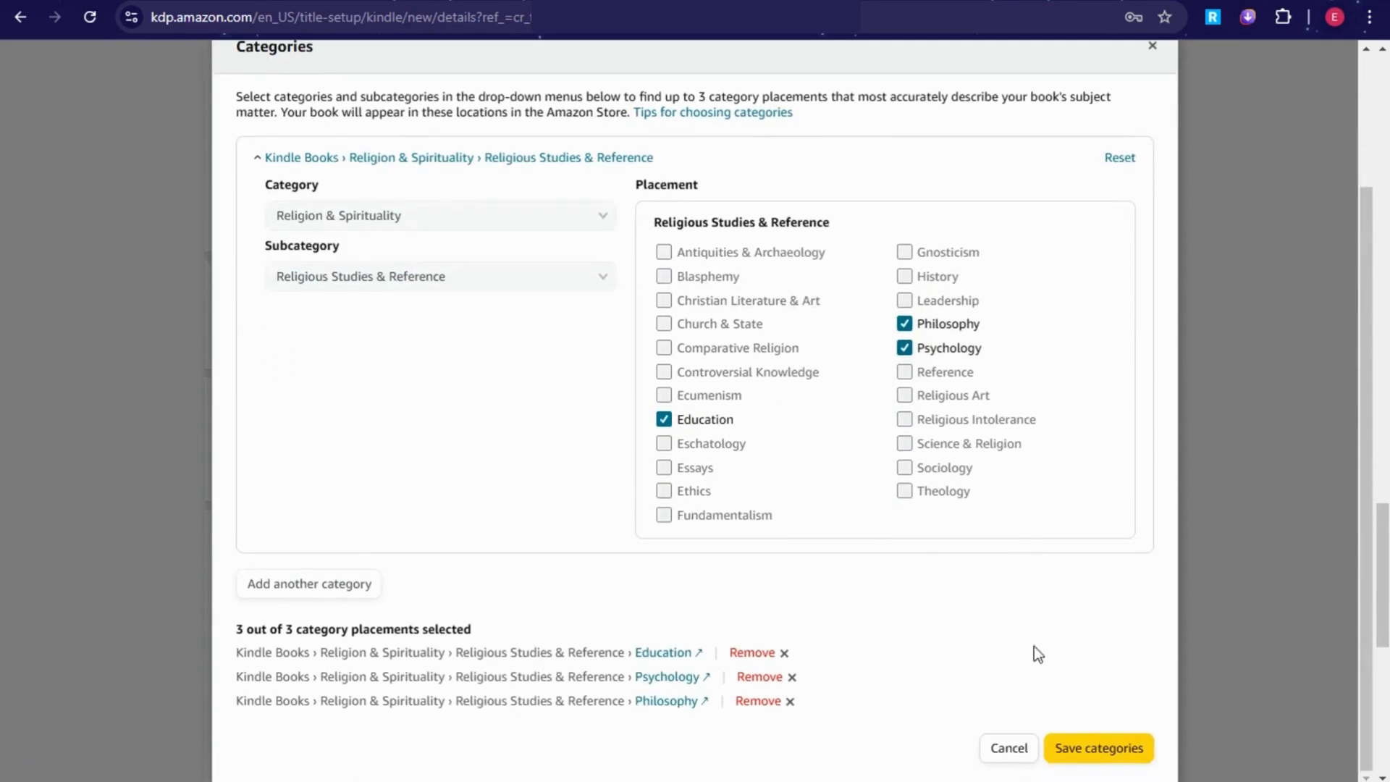
left_click(1100, 750)
scroll(748, 478, "down", 4)
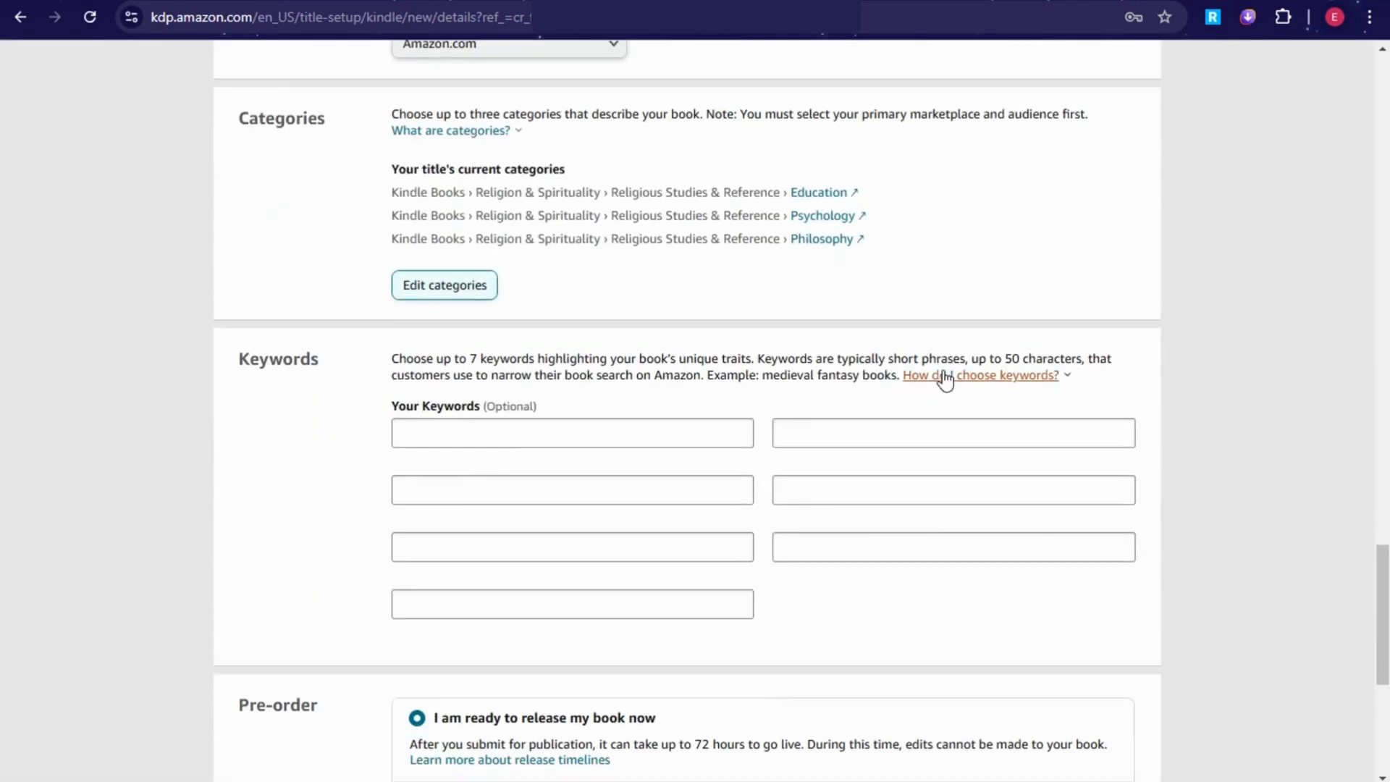
Step: Check the keyword advice, leave the keyword fields blank, and save the eBook details with immediate release
left_click(945, 377)
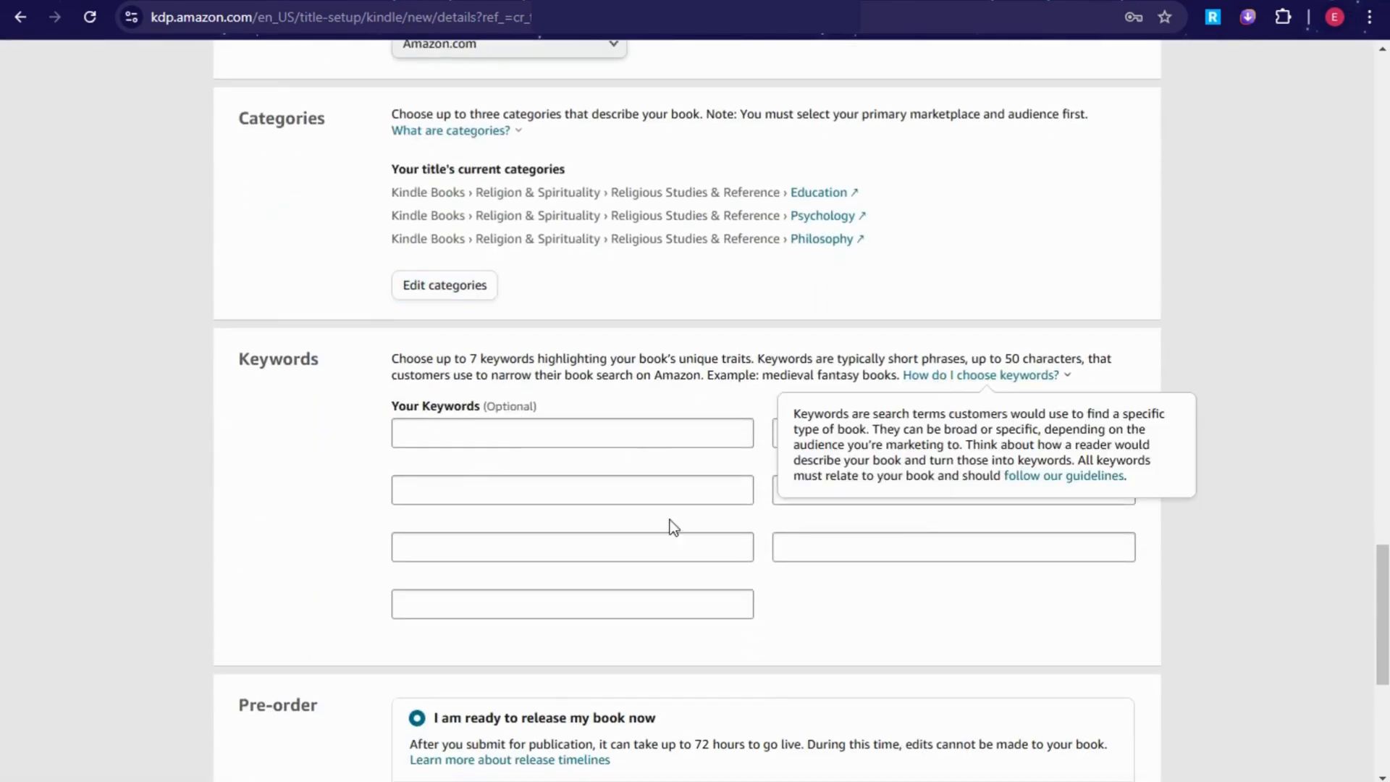
left_click(608, 505)
scroll(871, 463, "down", 3)
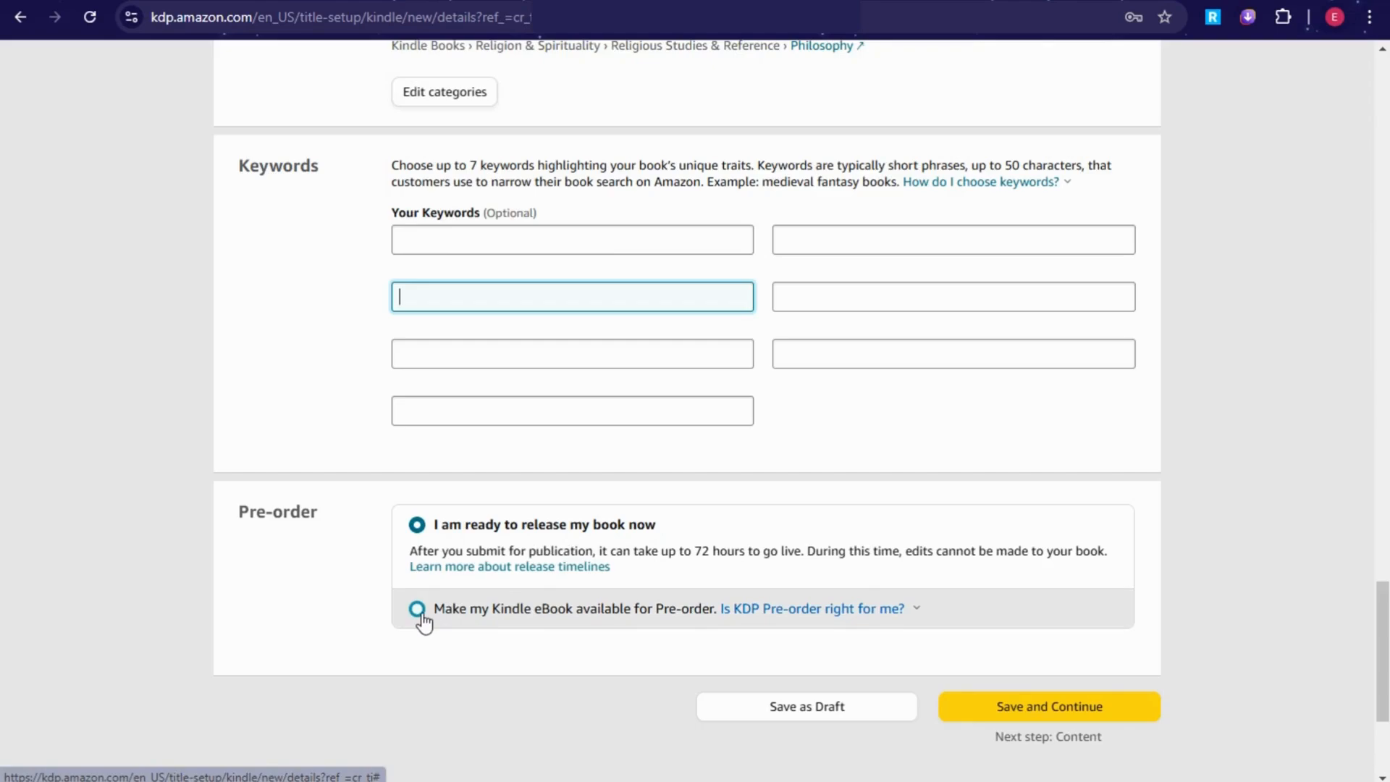
left_click(982, 698)
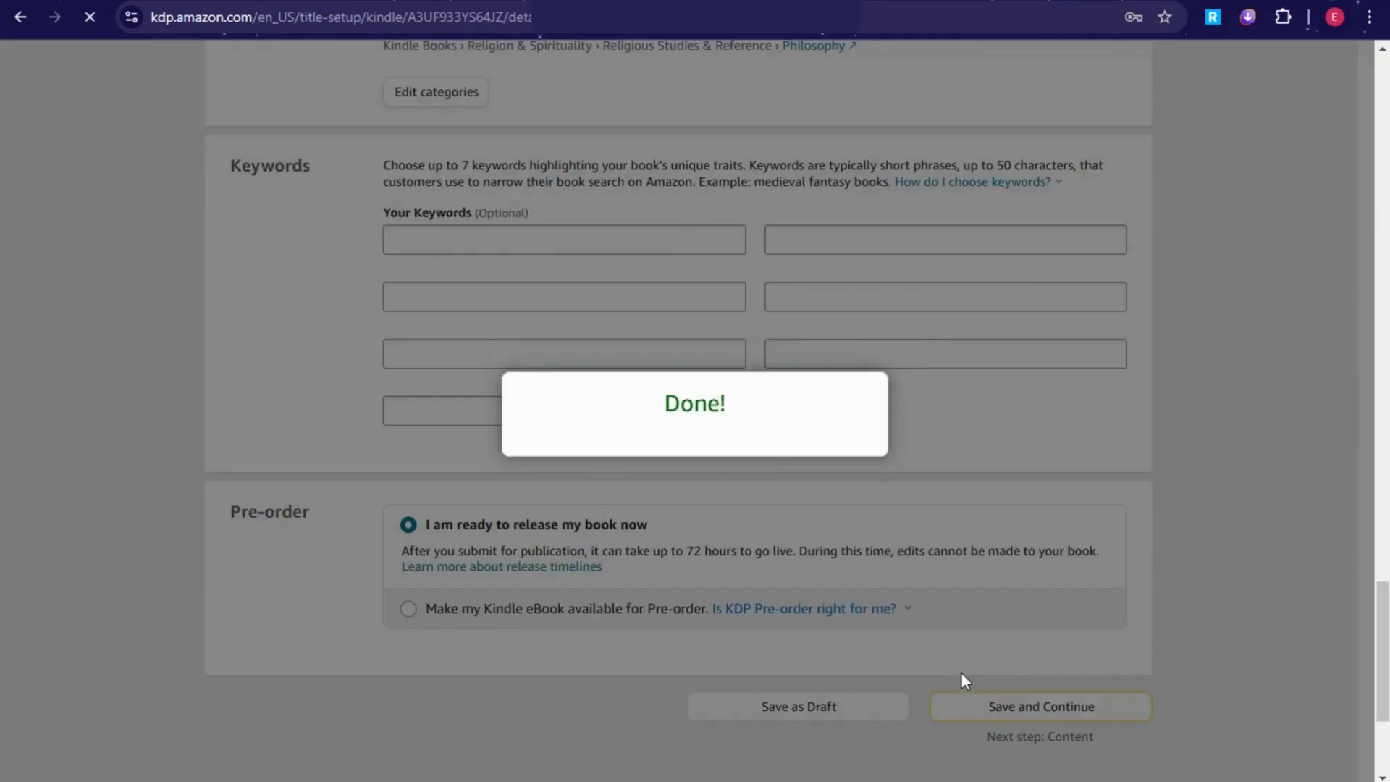
Step: Review the manuscript upload description on the Kindle eBook Content page
scroll(551, 326, "down", 2)
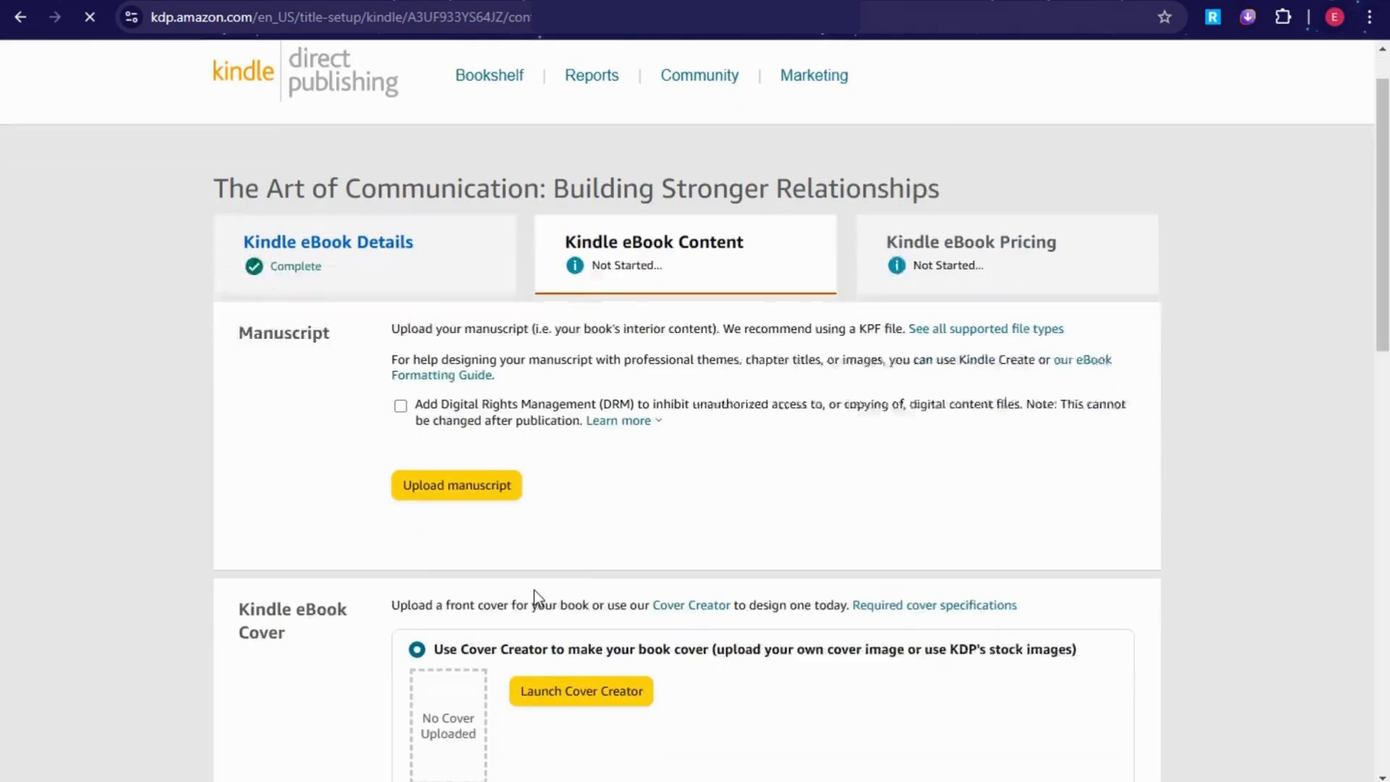
left_click_drag(384, 296, 934, 346)
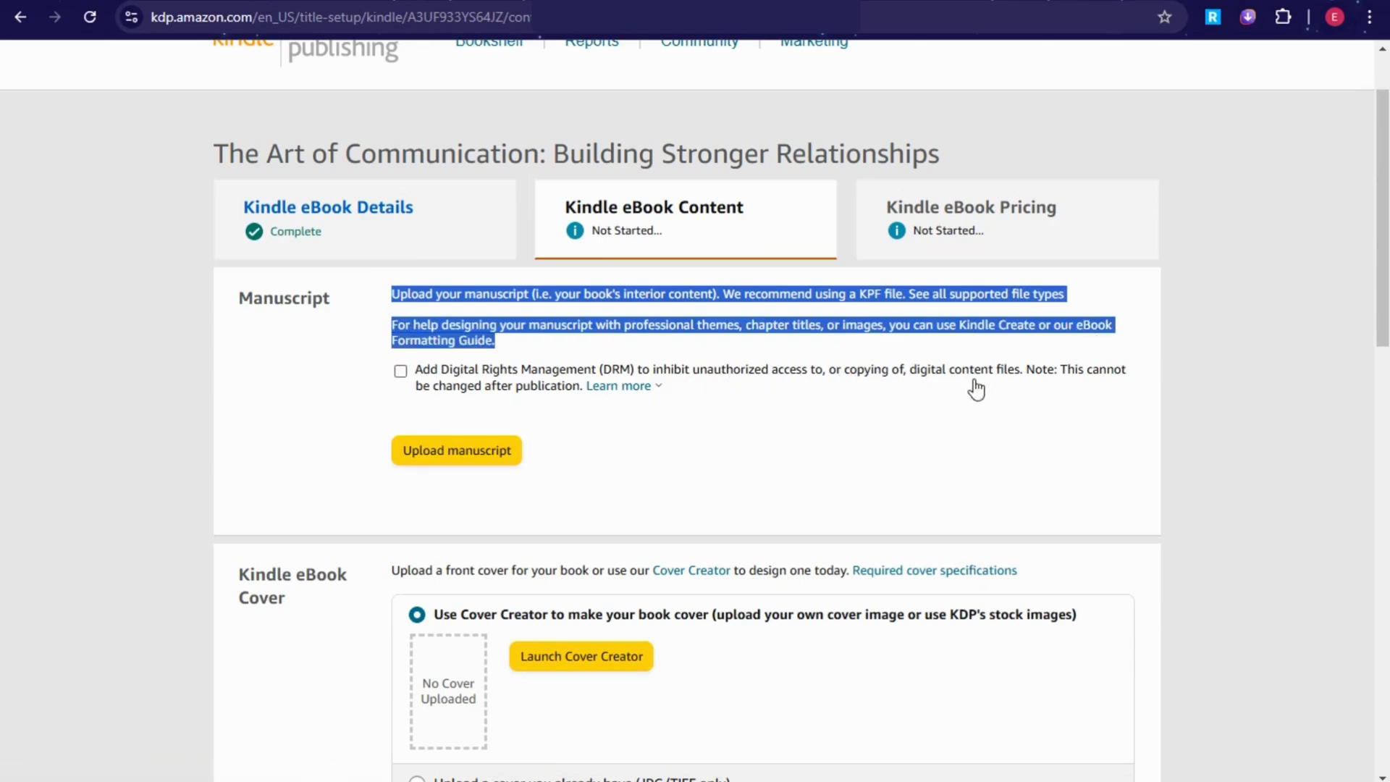
left_click(756, 477)
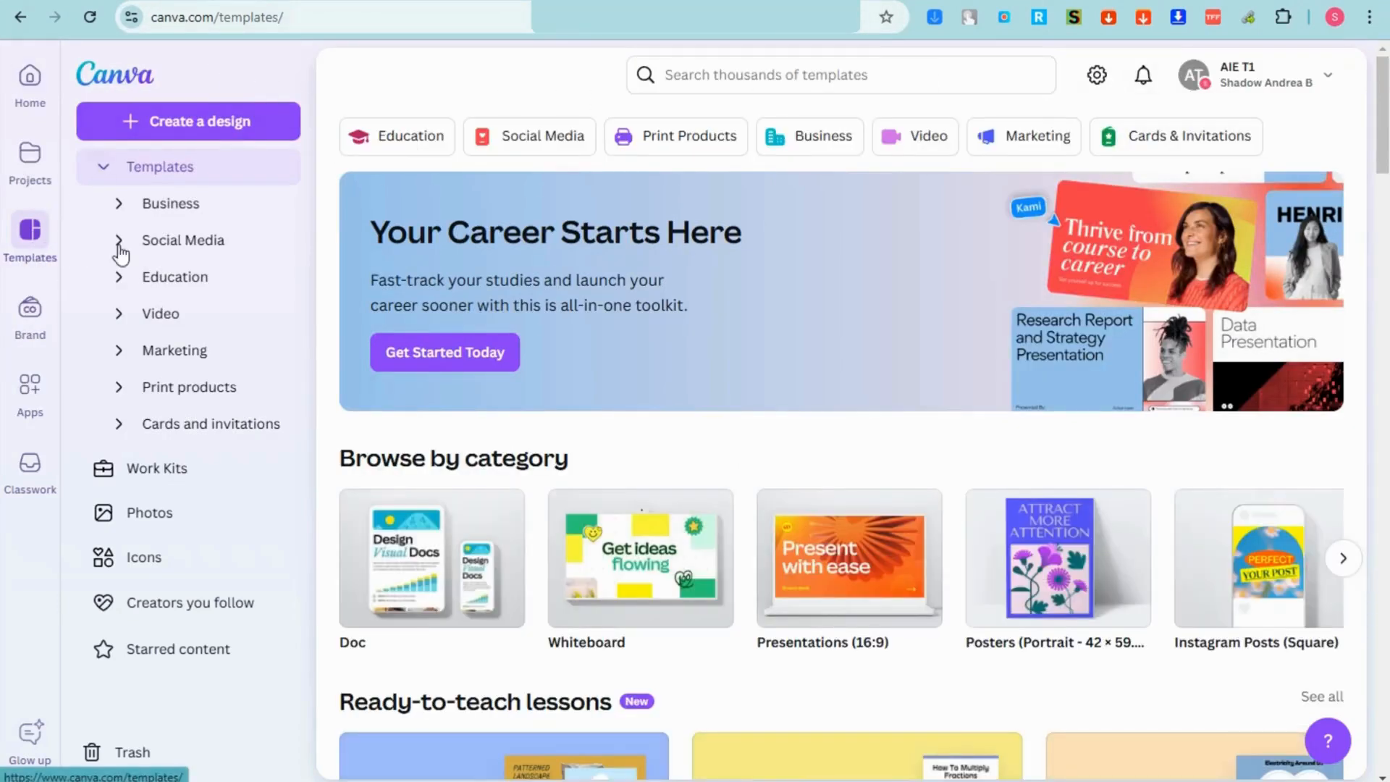
Step: Search templates for 'ebook templates' and start a design from the Journaling ebook template
left_click(684, 73)
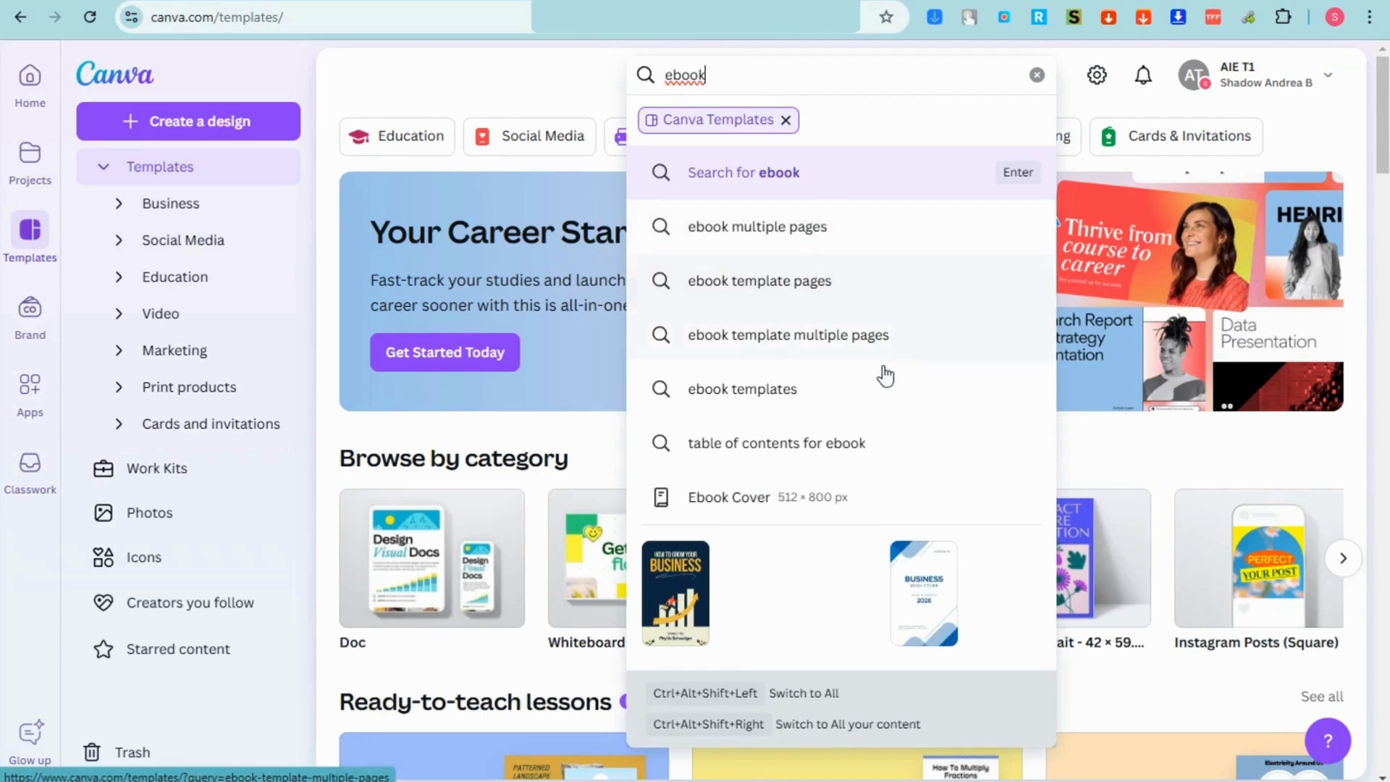
left_click(756, 392)
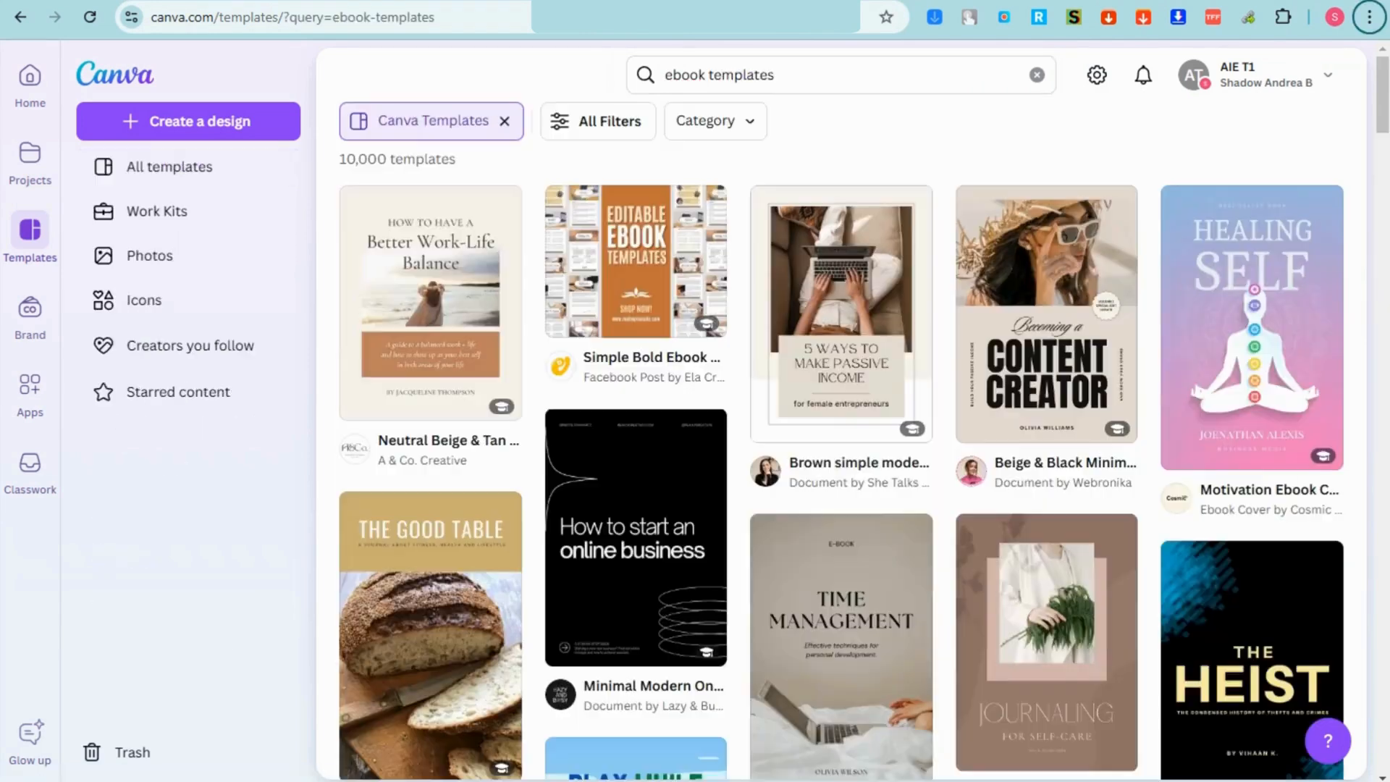
scroll(1196, 419, "down", 3)
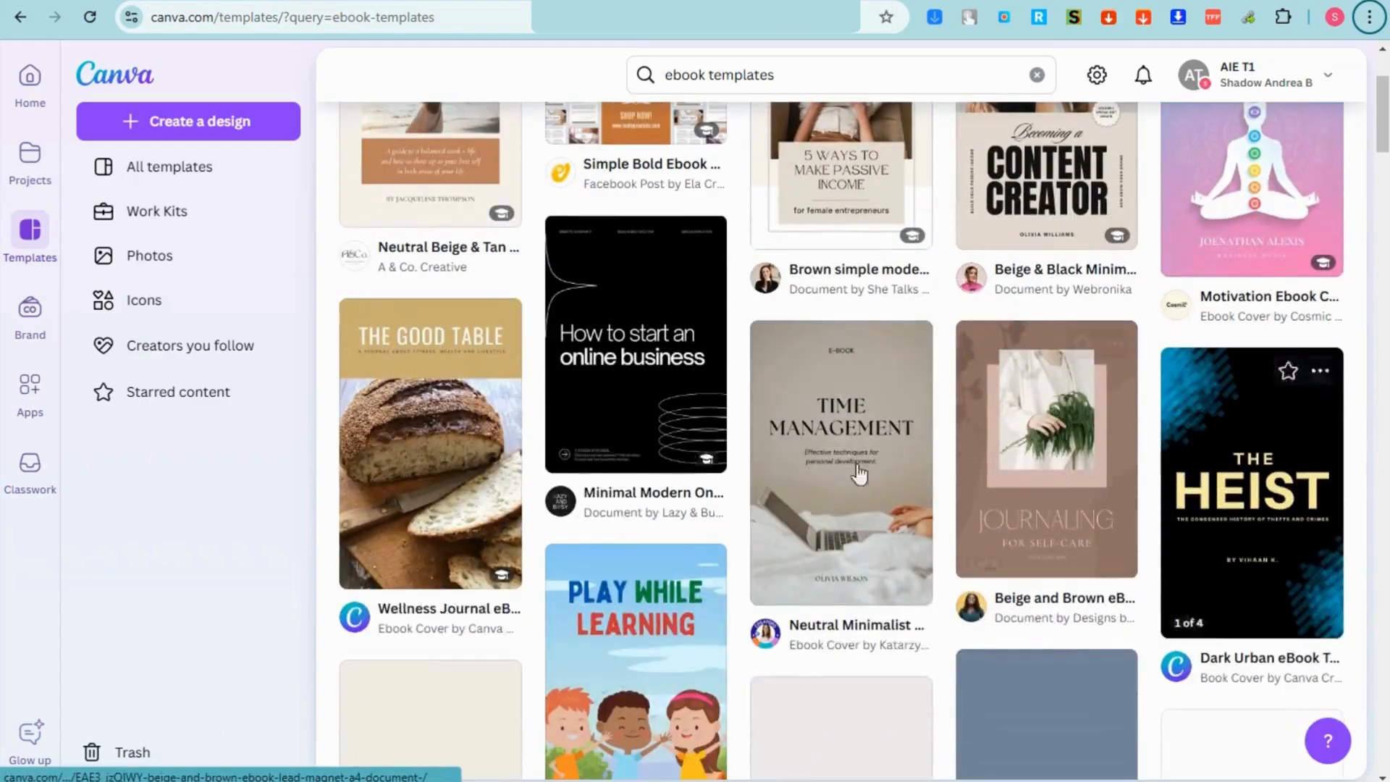
scroll(1021, 545, "down", 13)
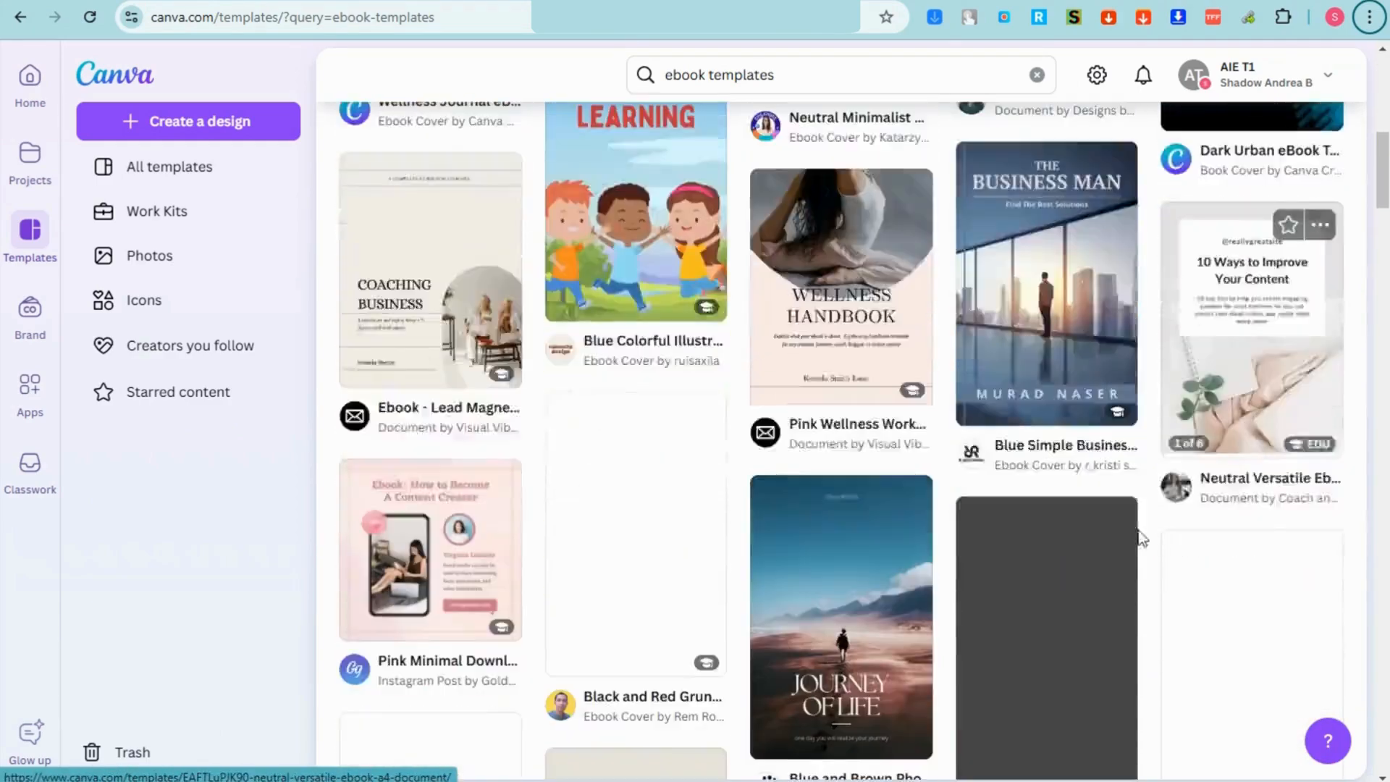
scroll(921, 559, "up", 10)
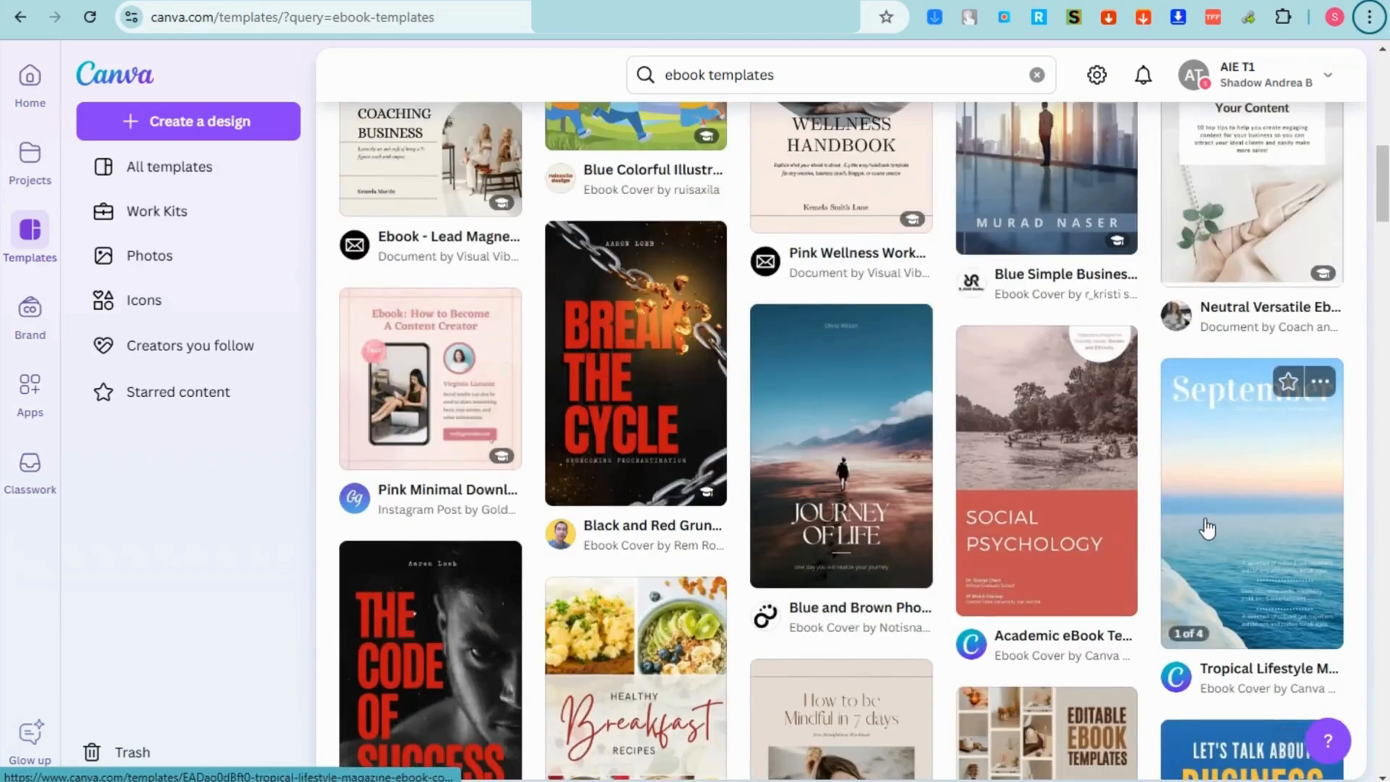
scroll(1083, 528, "up", 1)
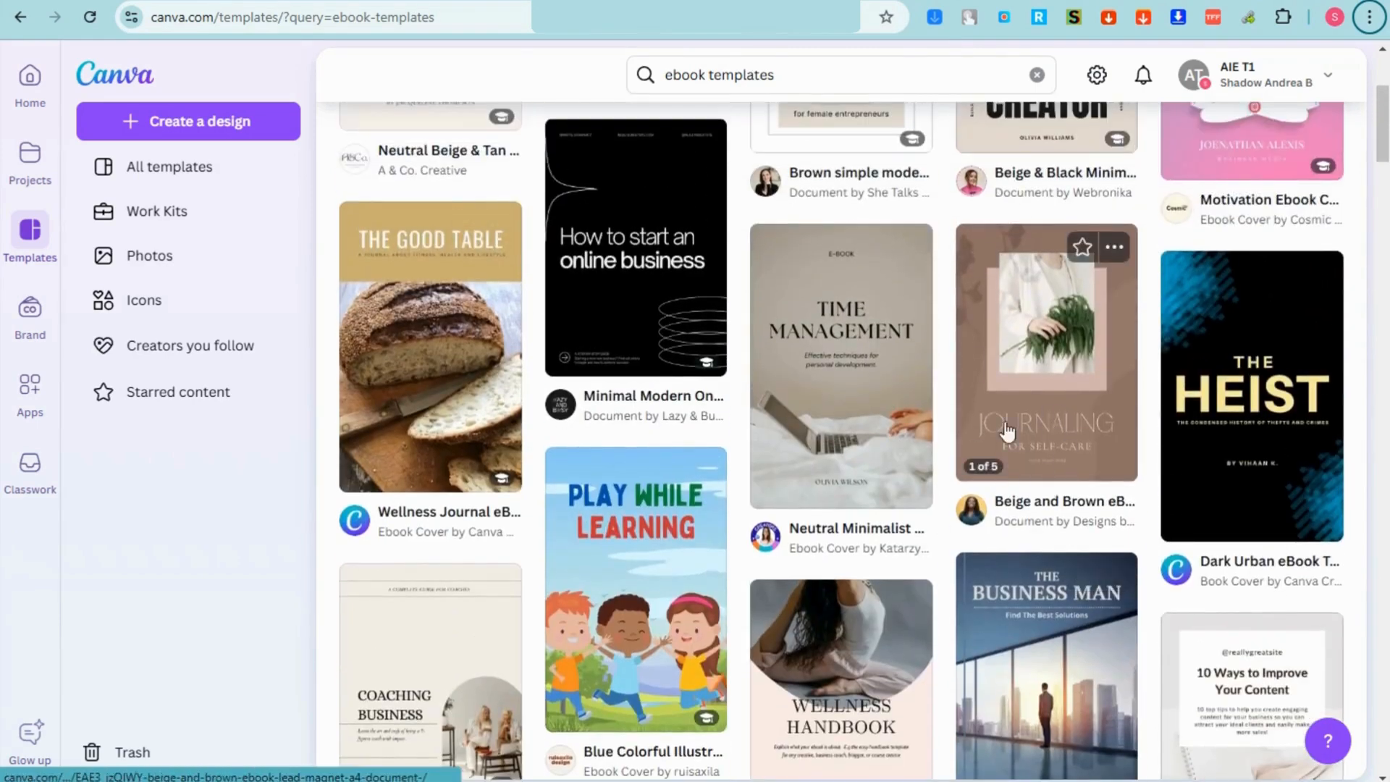
left_click(1048, 411)
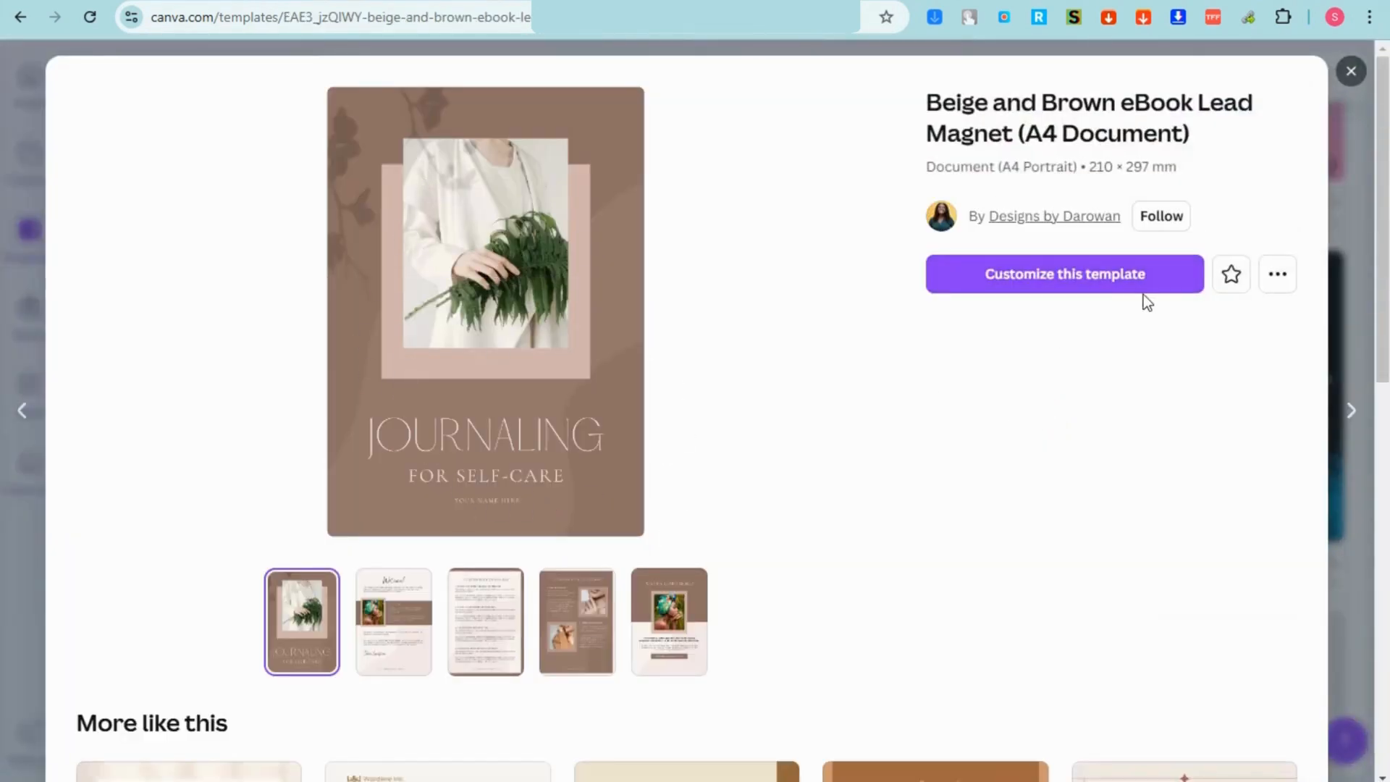
left_click(1089, 284)
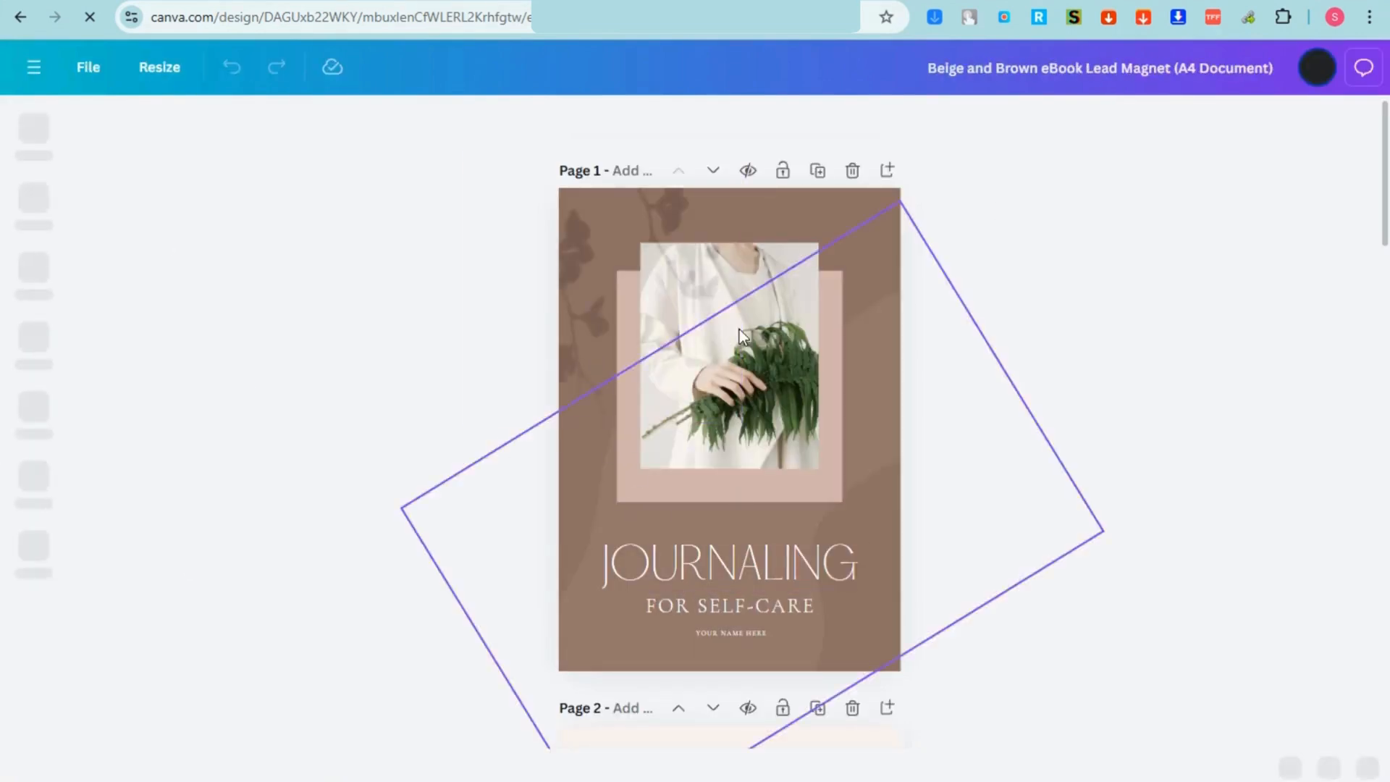
Step: Apply the Lift effect at intensity 100 to the cover title
left_click(780, 552)
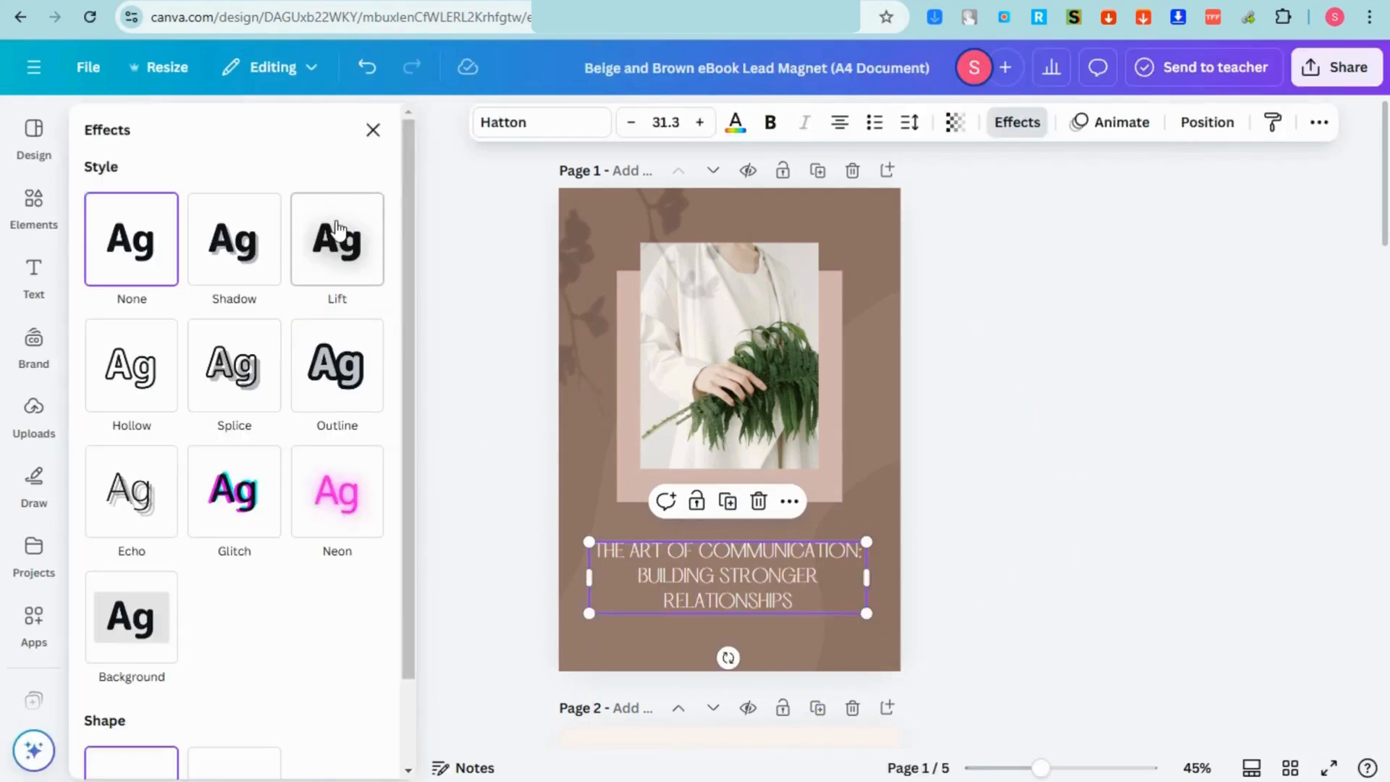
left_click(336, 239)
left_click_drag(171, 366, 251, 366)
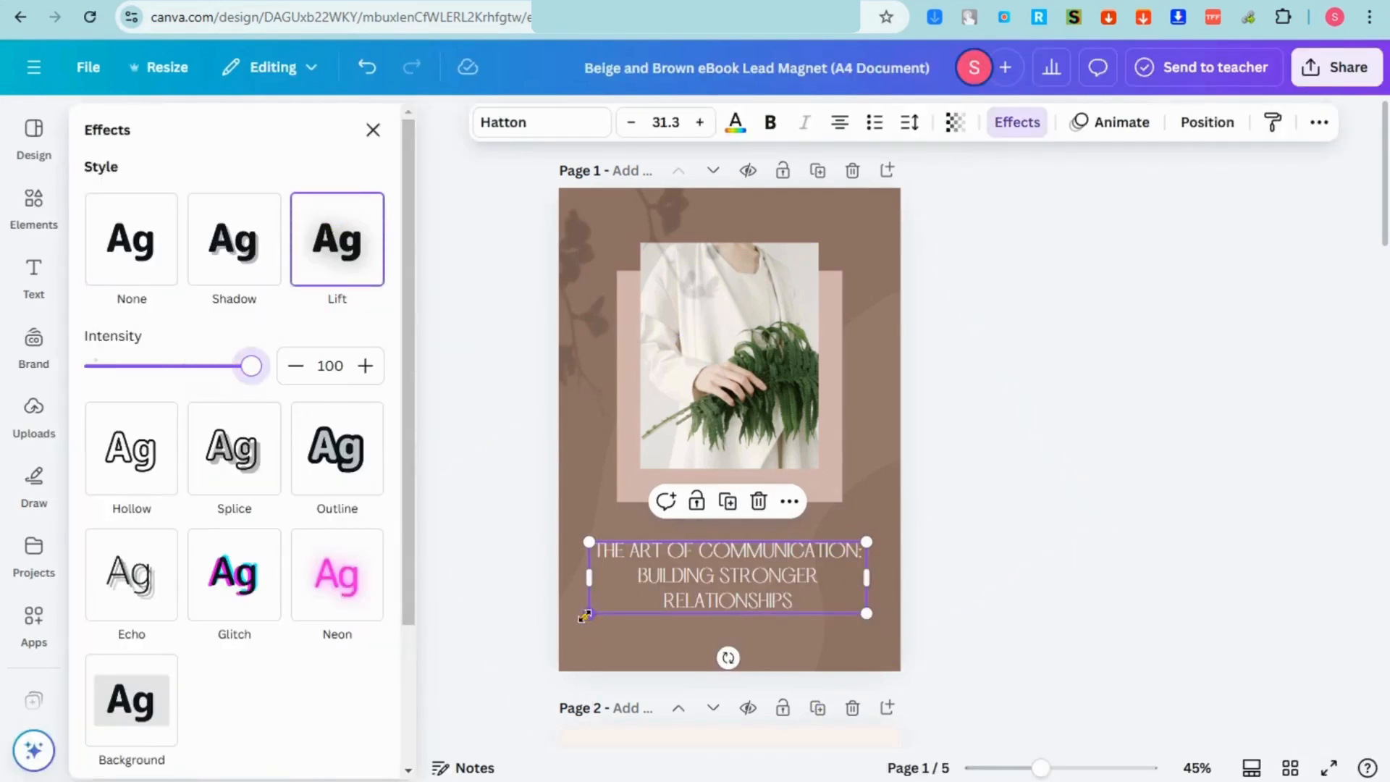
Step: Enlarge the 'THE ART OF COMMUNICATION: BUILDING STRONGER RELATIONSHIPS' title to size 34.8
left_click_drag(589, 613, 558, 621)
left_click(720, 602)
left_click(946, 583)
left_click(717, 590)
left_click_drag(789, 581, 825, 584)
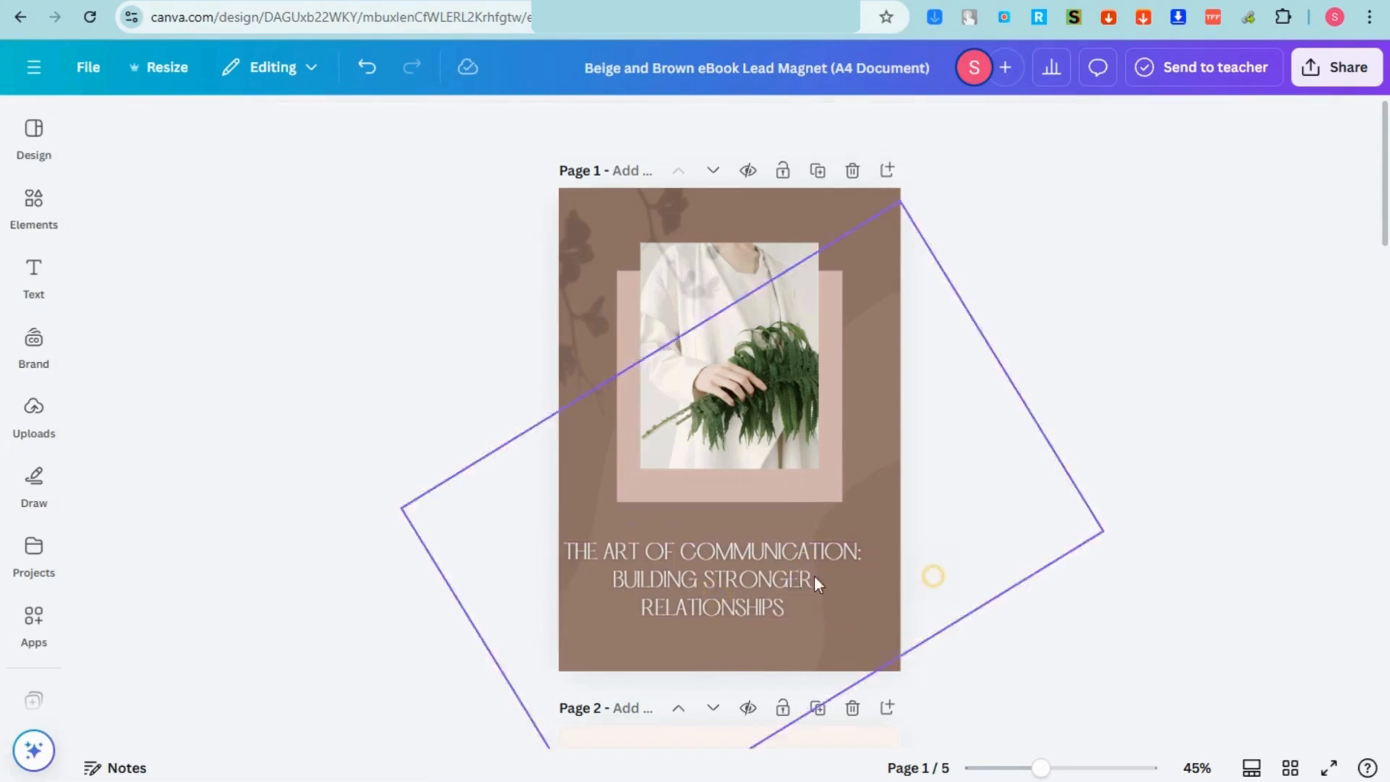
left_click(32, 210)
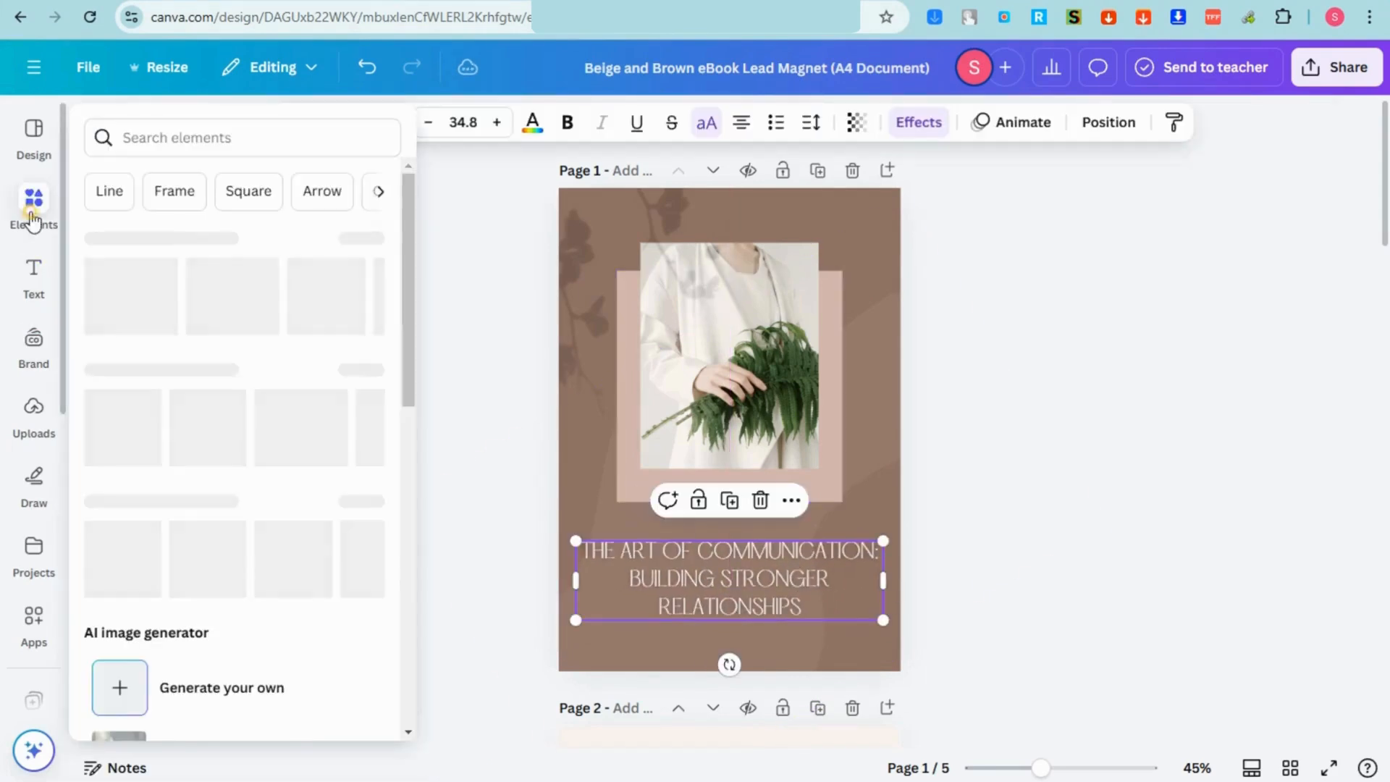
Step: Search element photos for 'relationship' and drop the pink-hearts photo into the cover's image frame
left_click(256, 130)
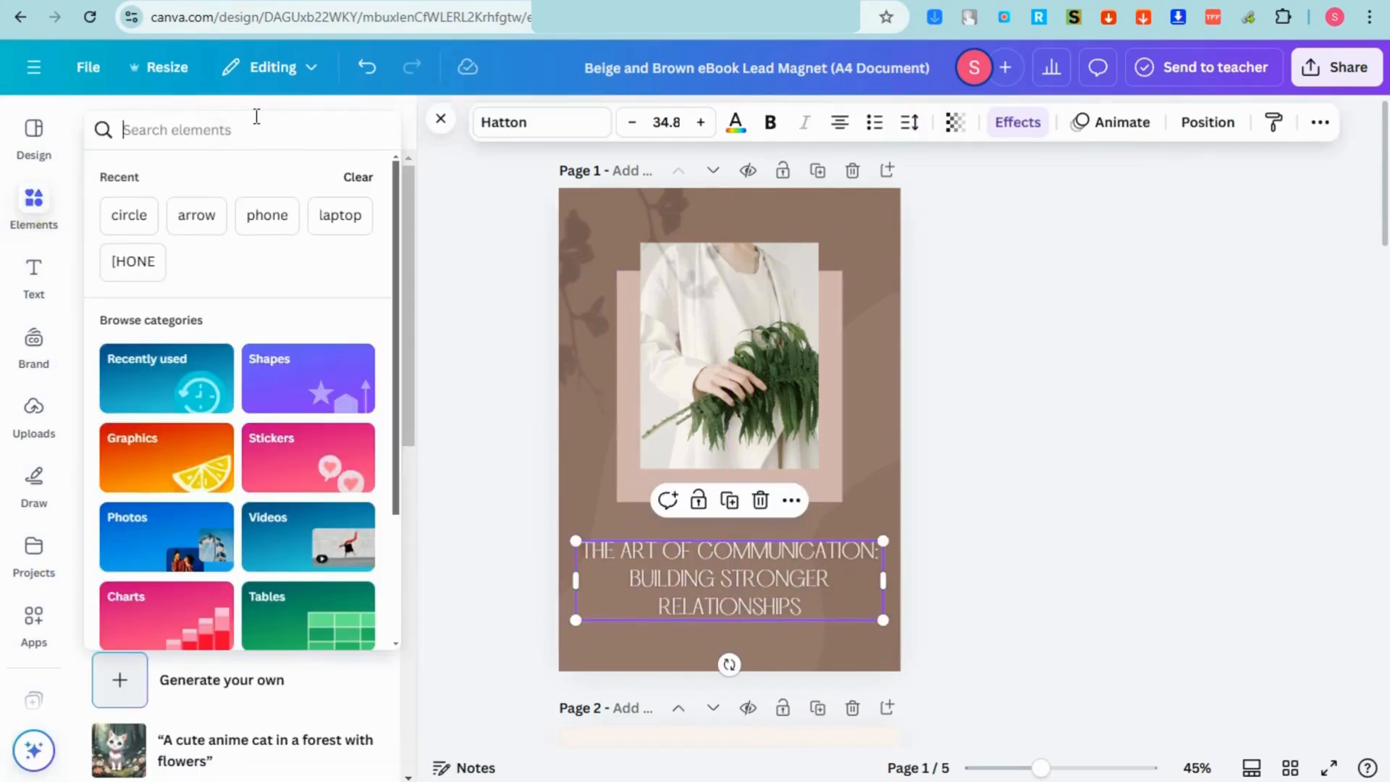
type("relat")
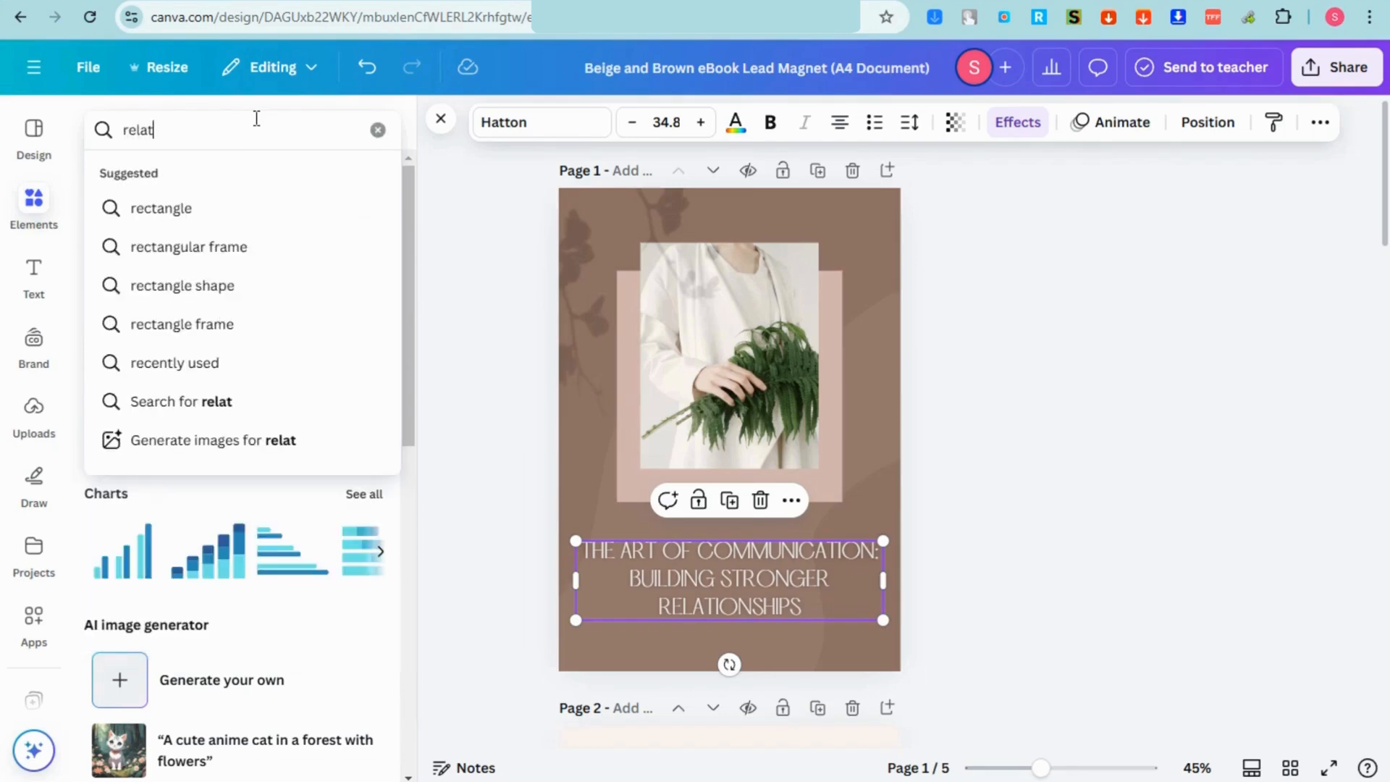
type("ionship")
key("Return")
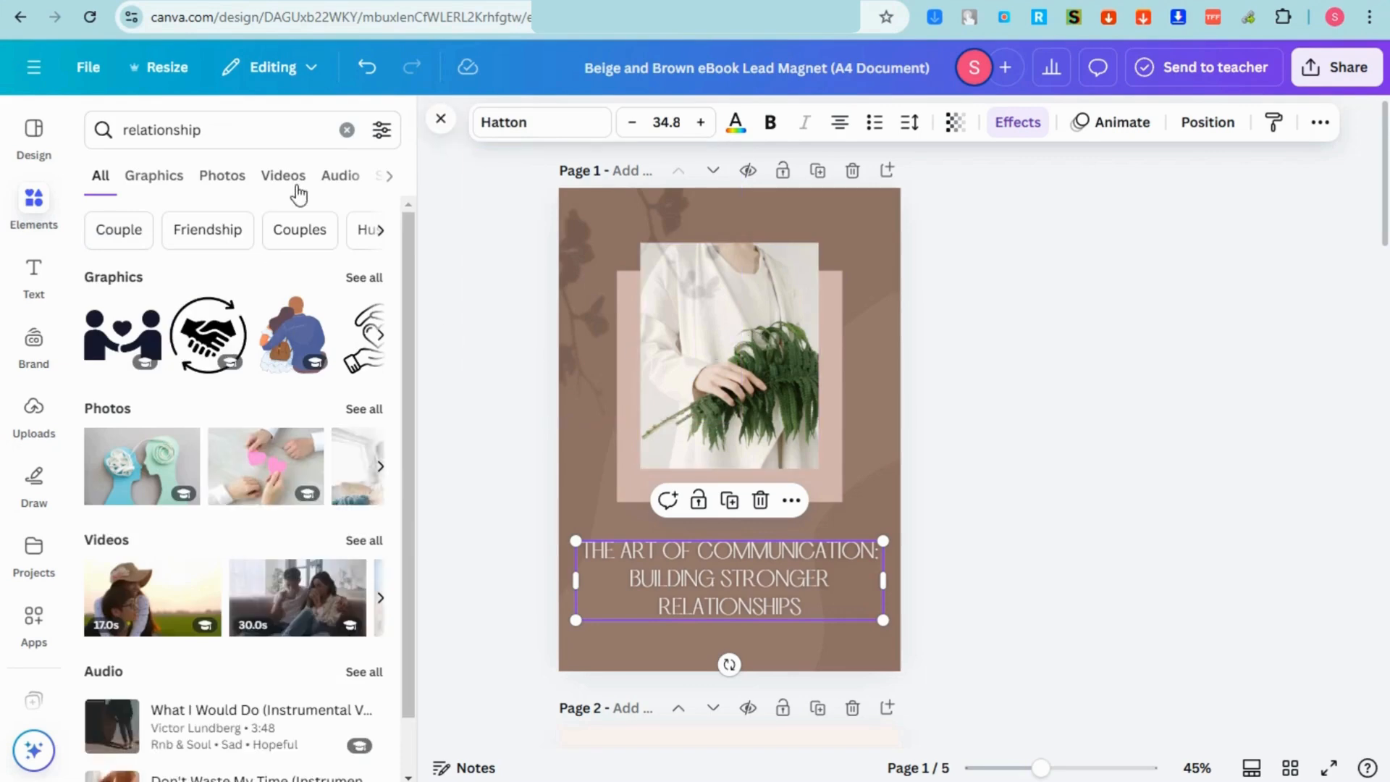
left_click(239, 173)
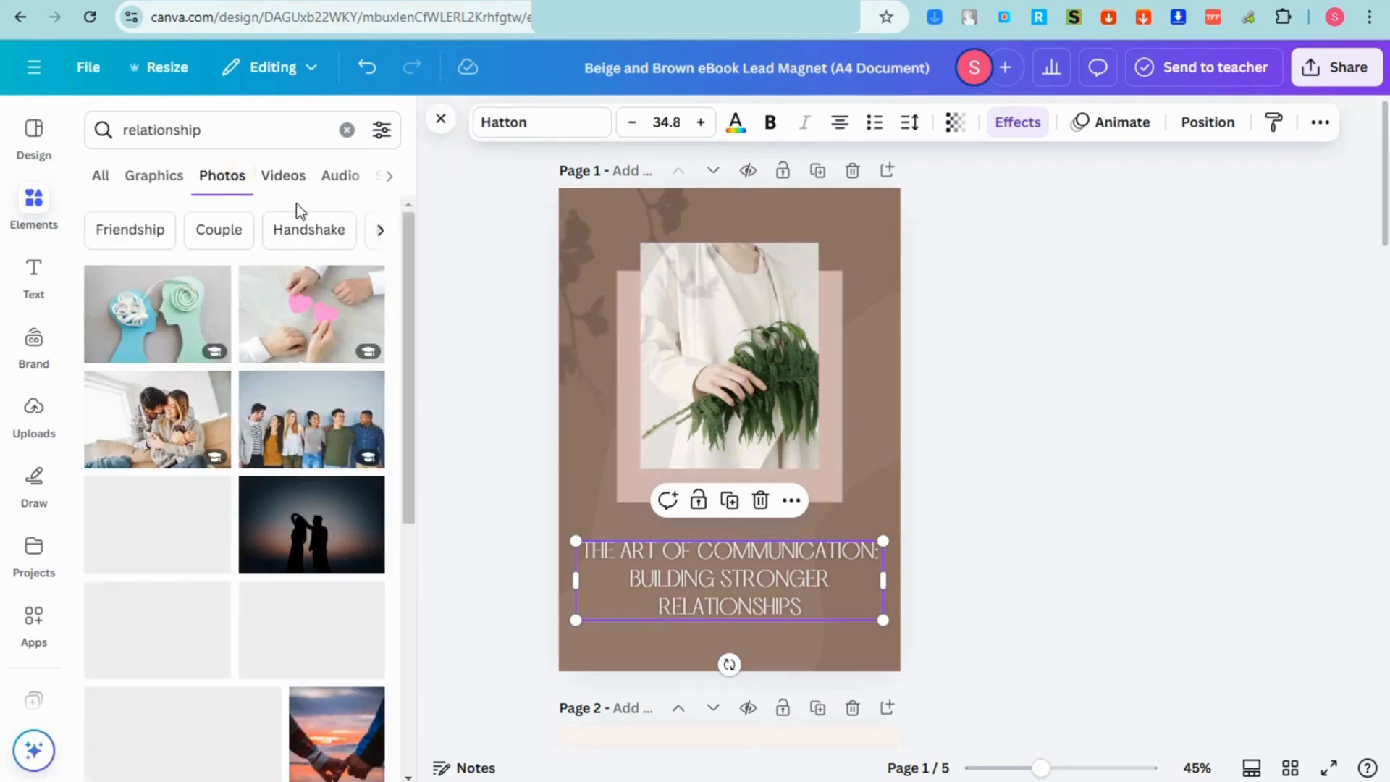
left_click_drag(305, 325, 689, 446)
scroll(758, 459, "down", 8)
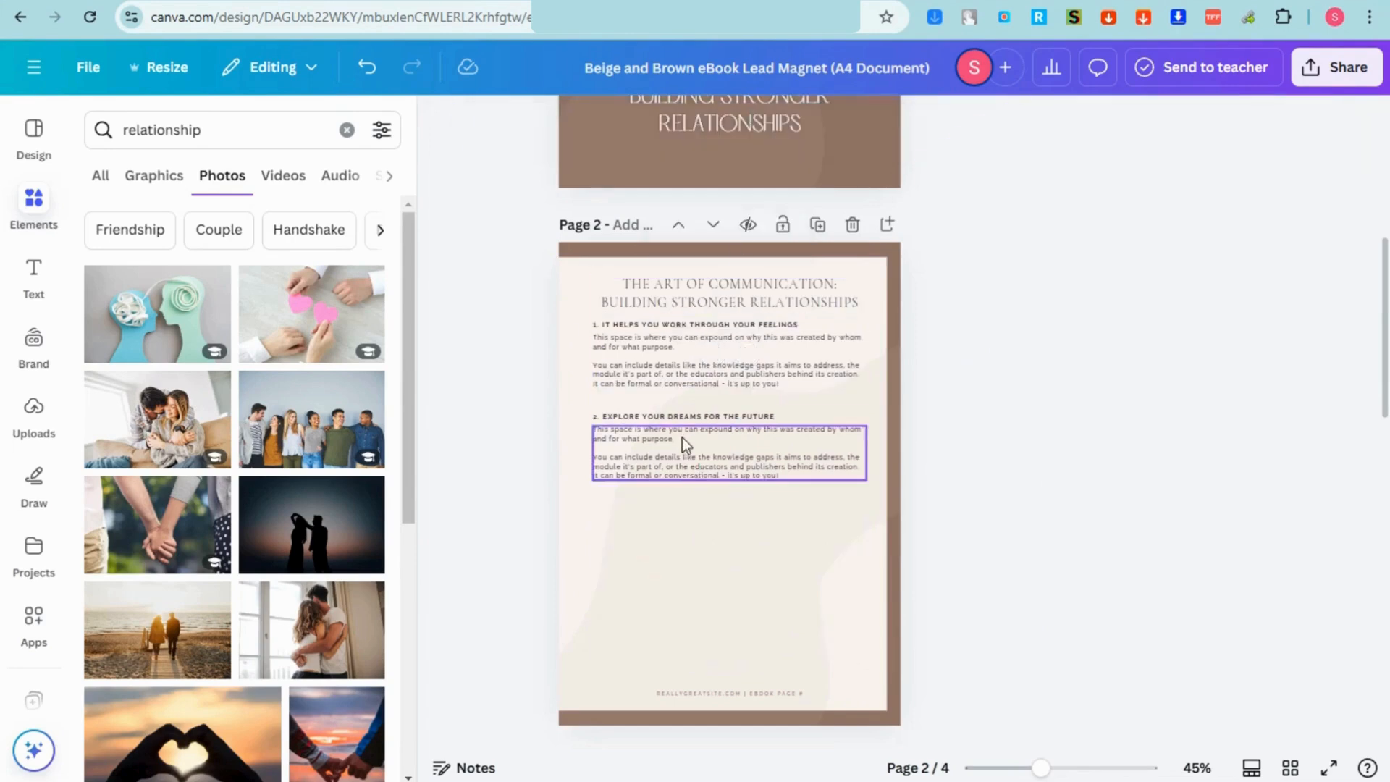
Step: Delete the four template sections and their headings from page 2
left_click(683, 437)
key("Delete")
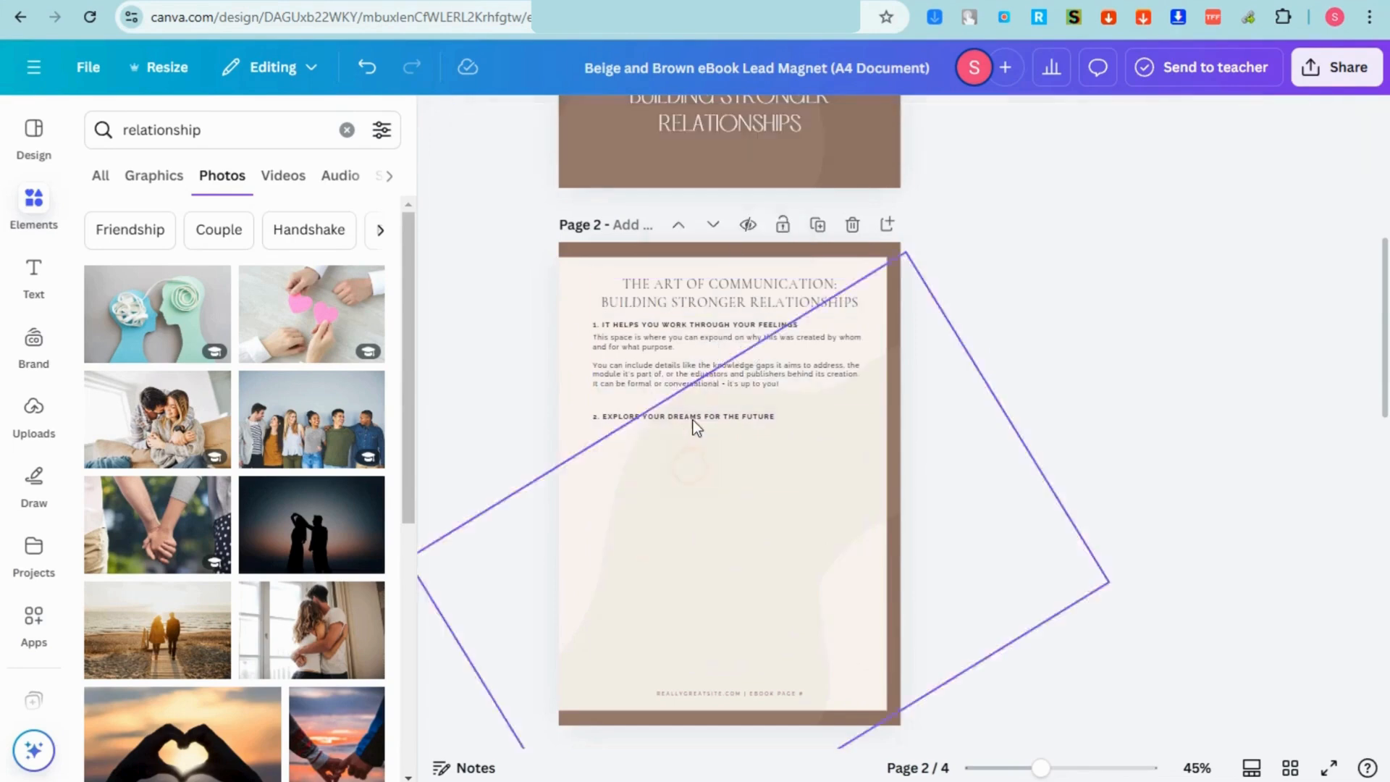
left_click(693, 418)
key("Delete")
left_click(677, 368)
key("Delete")
left_click(668, 327)
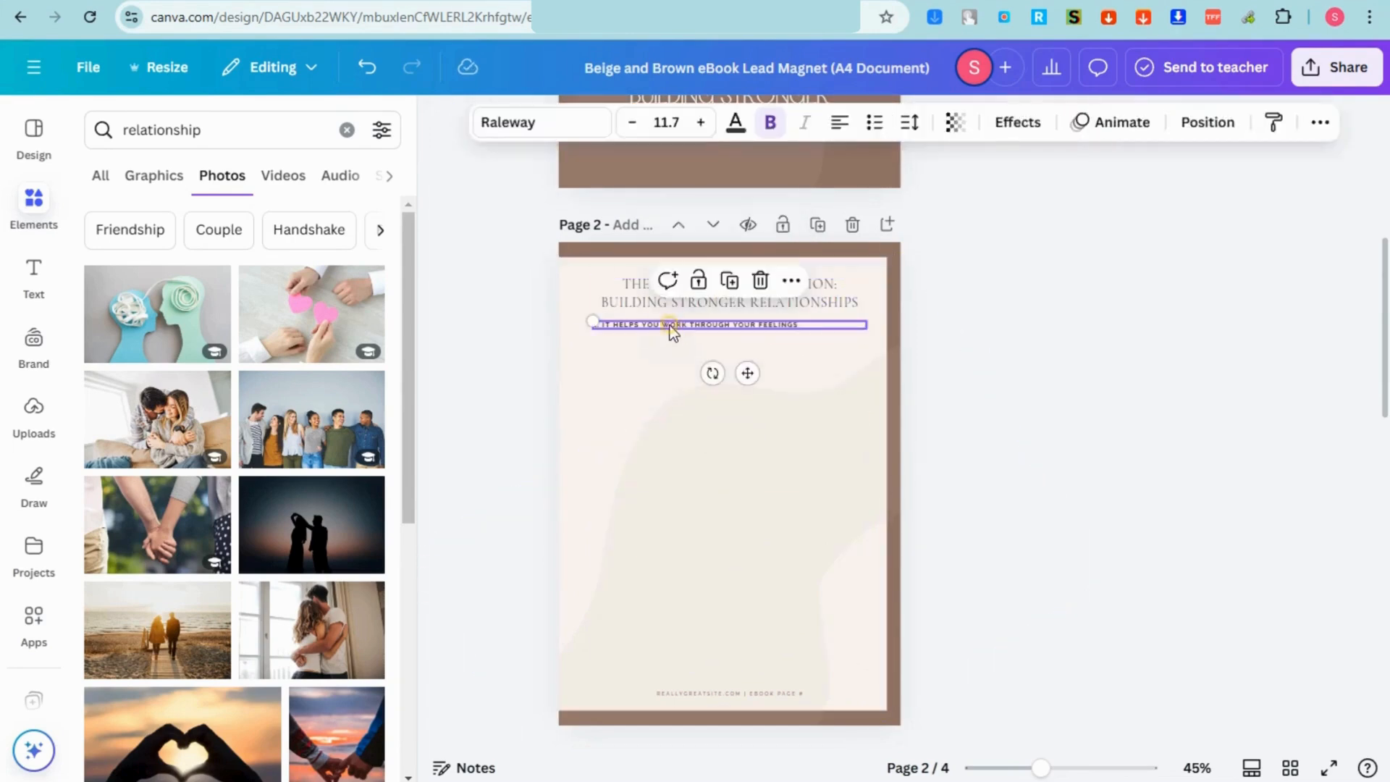
key("Delete")
Step: Paste the copied paragraph into a new text box and move it under page 2's title
left_click(38, 283)
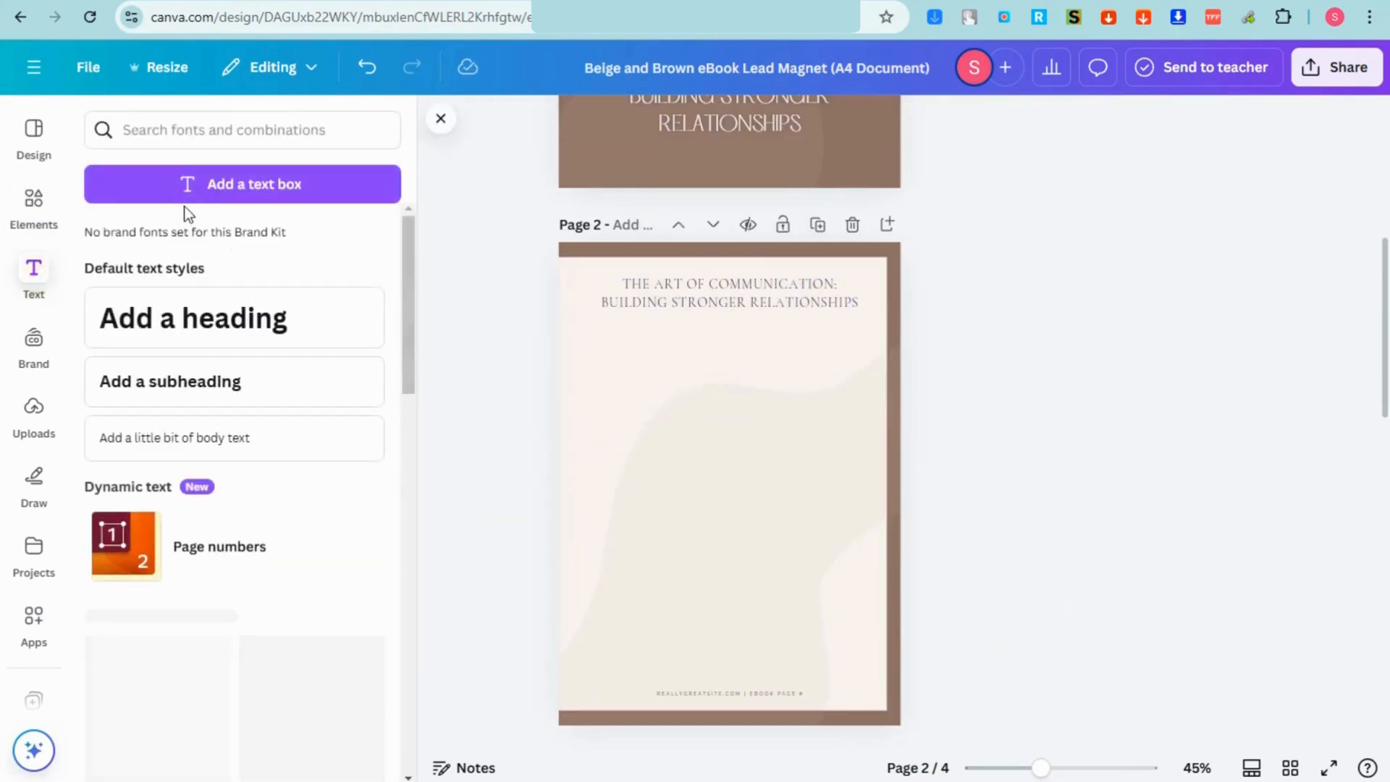
left_click(195, 182)
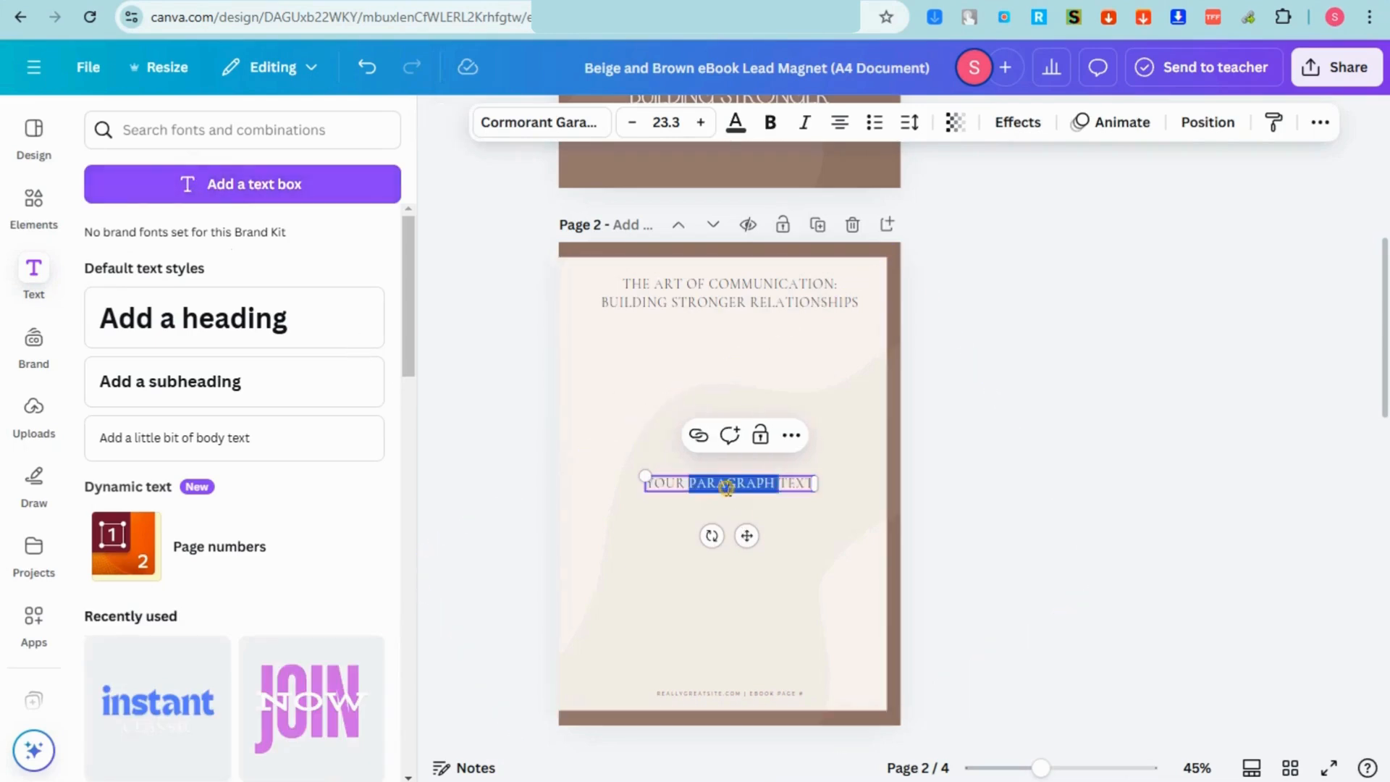
type("MOST PEOPLE DO NOT LISTEN WITH THE INTENT TO UNDERSTAND; THEY LISTEN WITH THE INTENT TO REPLY.\" – STEPHEN R. COVEY WE OFTEN THINK COMMUNICATION IS ALL ABOUT TALKING, EXPRESSING IDEAS, AND MAKING OUR VOICES HEARD. BUT WHAT IF THE TRUE ART OF COMMUNICATION LIES IN OUR ABILITY TO LISTEN? IN A WORLD FILLED WITH DISTRACTIONS, GENUINE LISTENING HAS BECOME A RARE AND POWERFUL SKILL. IN THIS CHAPTER, WE EXPLORE WHY LISTENING IS KEY TO BUILDING STRONGER RELATIONSHIPS AND HOW MASTERING THIS ART CAN TRANSFORM THE WAY WE CONNECT WITH OTHERS.")
left_click(1008, 587)
left_click_drag(912, 590, 913, 409)
left_click_drag(903, 286, 793, 405)
left_click(630, 366)
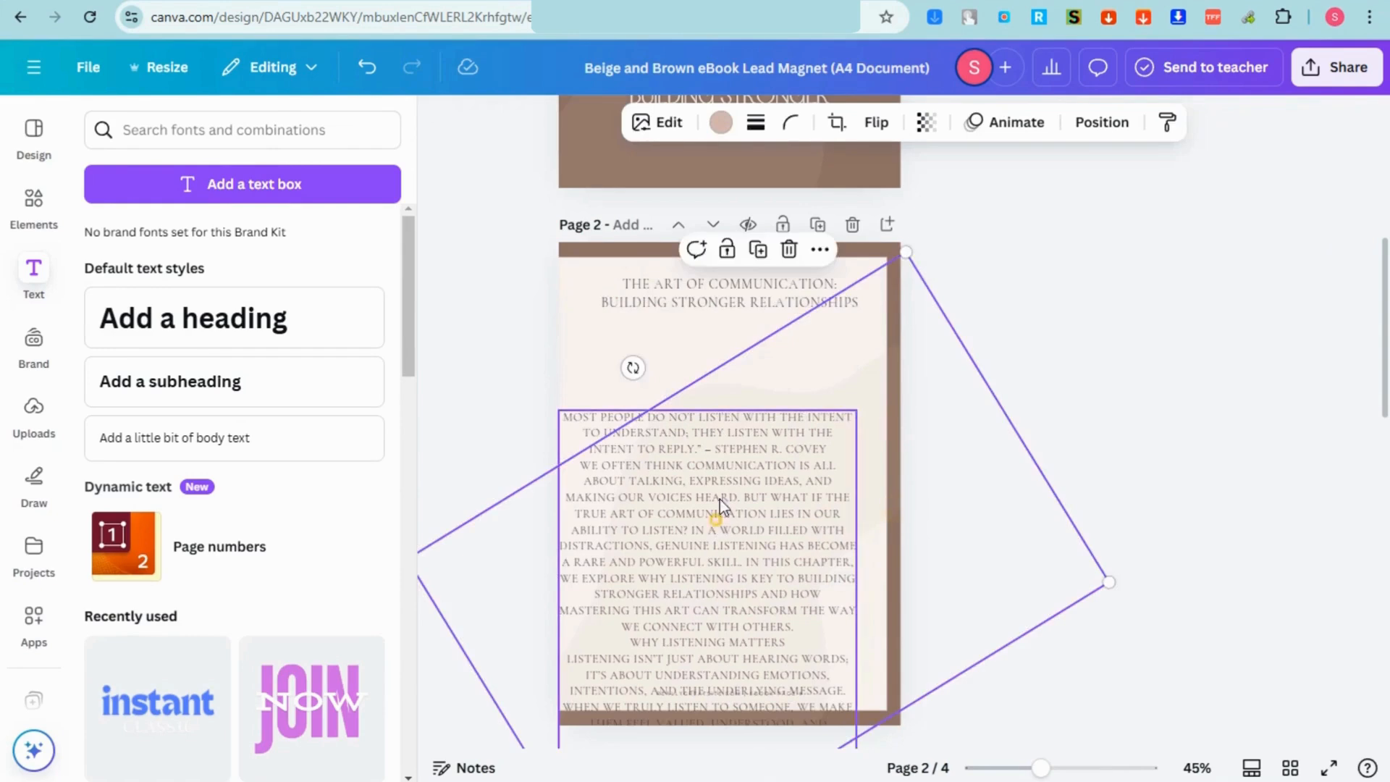
left_click(962, 615)
left_click_drag(753, 600, 775, 489)
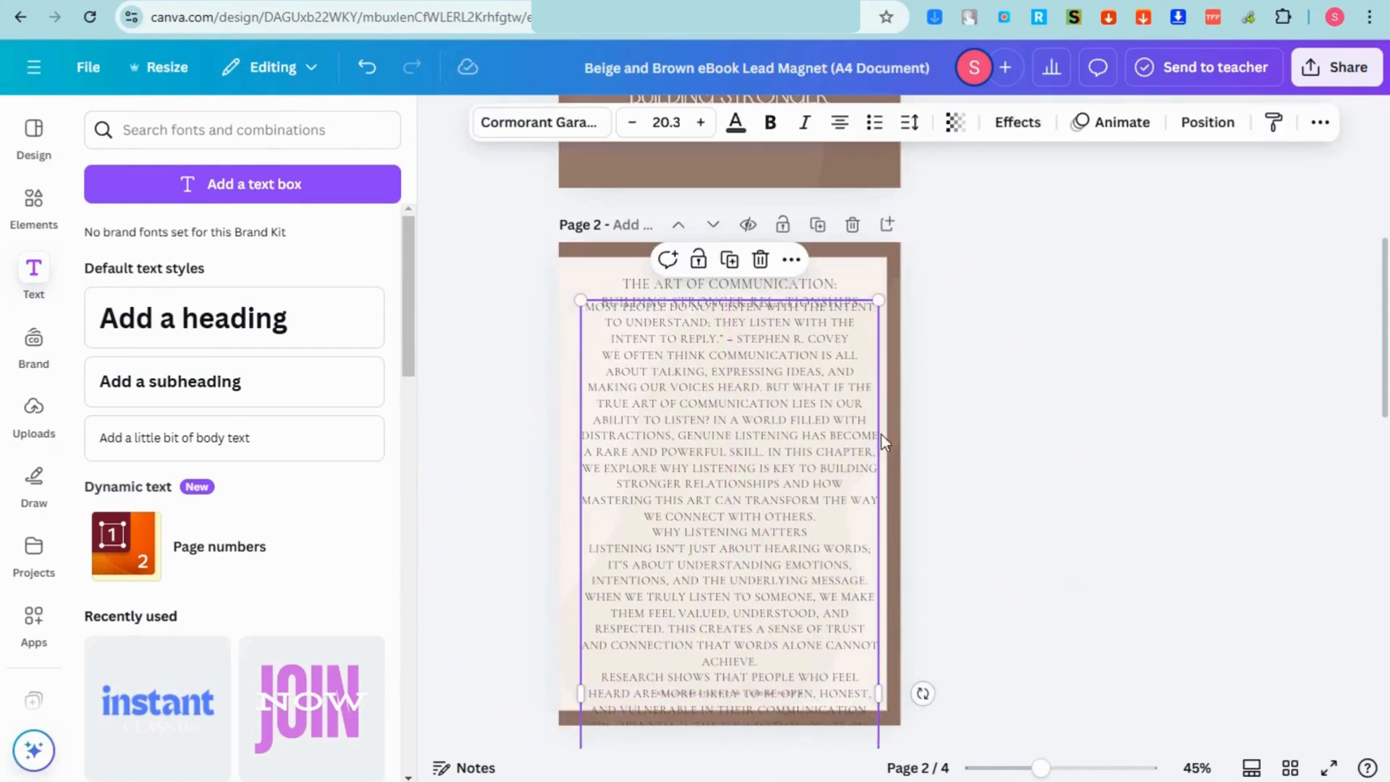
Step: Set the paragraph's font size to 14.3
left_click(629, 123)
left_click(629, 123)
left_click(629, 123)
left_click(629, 123)
left_click(628, 123)
left_click(628, 123)
left_click(629, 123)
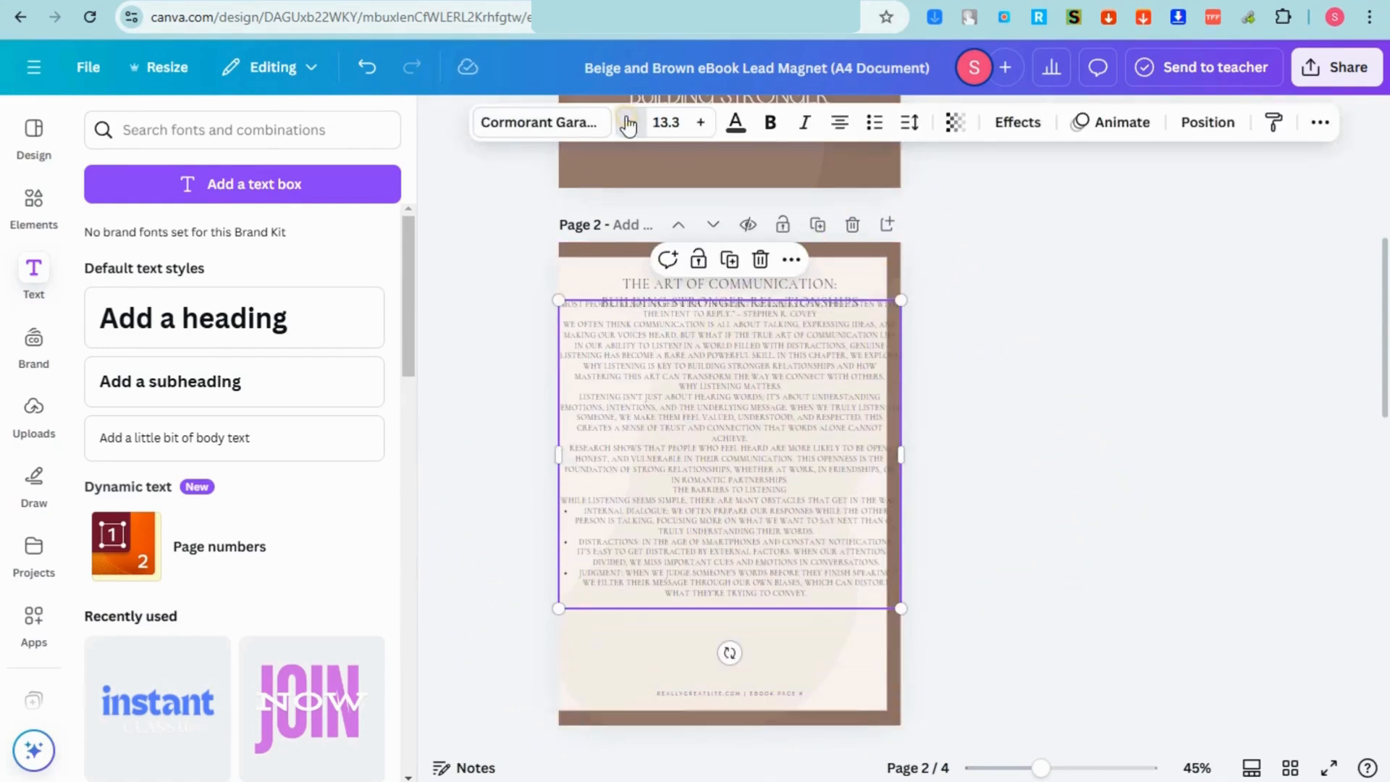
left_click(696, 124)
left_click(697, 123)
left_click(697, 123)
left_click(641, 129)
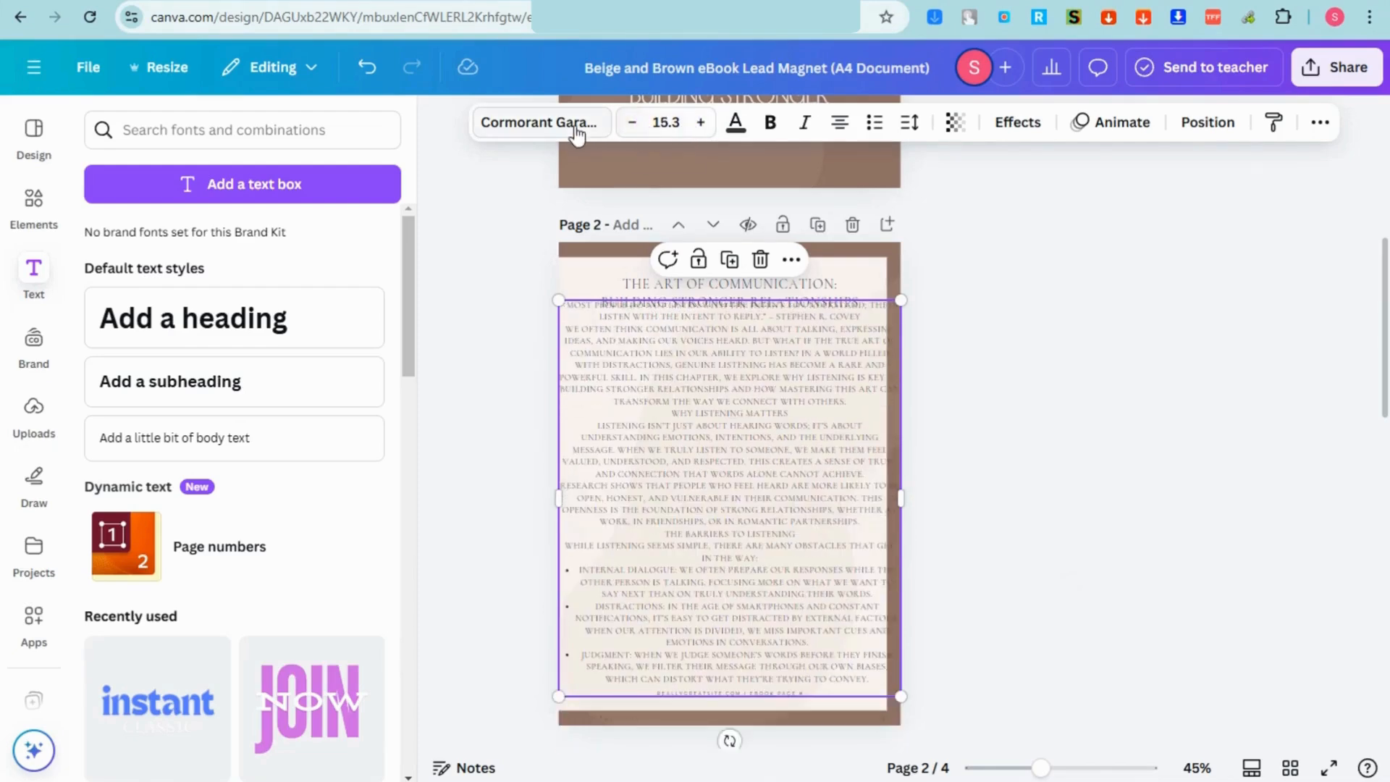
left_click(630, 129)
Step: Try Hatton and Montserrat, then set the paragraph font to Roboto
left_click(554, 124)
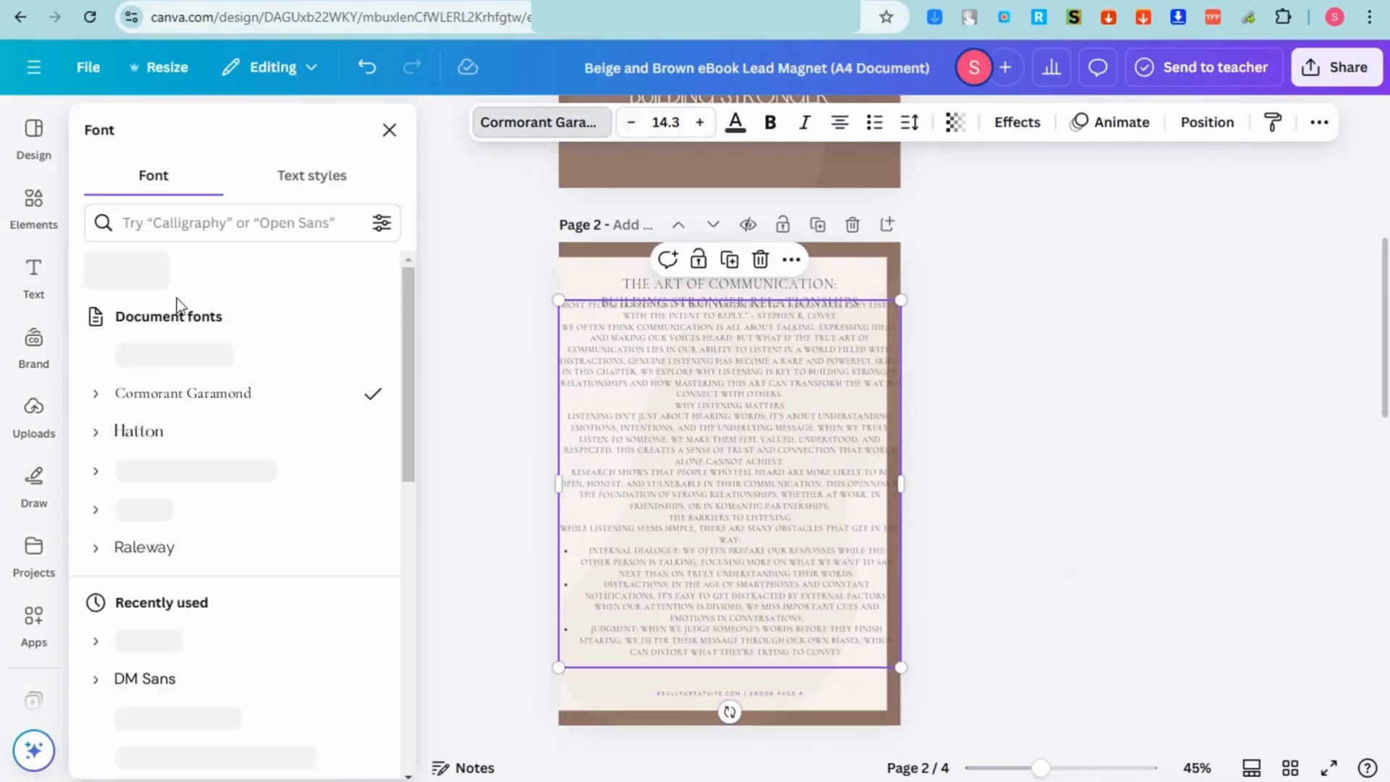
left_click(167, 402)
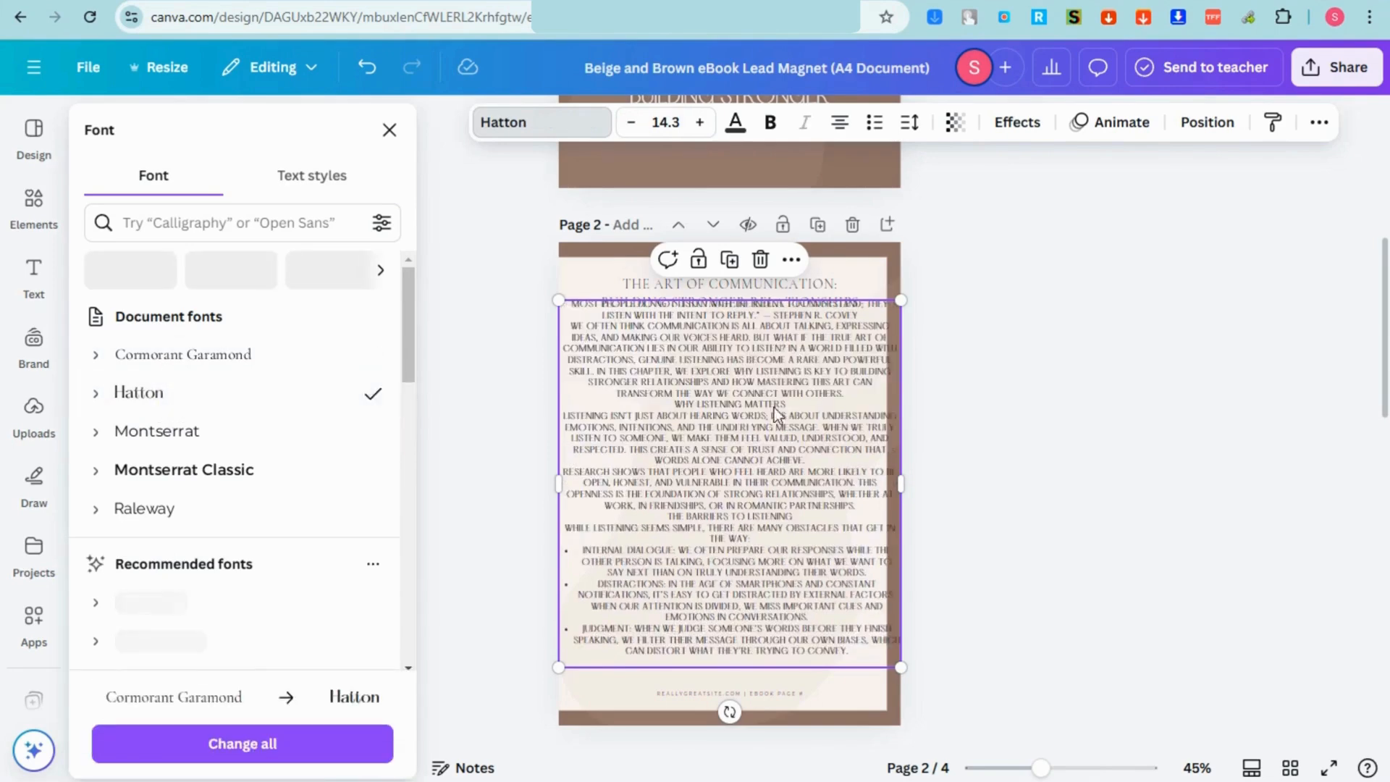
left_click(197, 430)
left_click(173, 510)
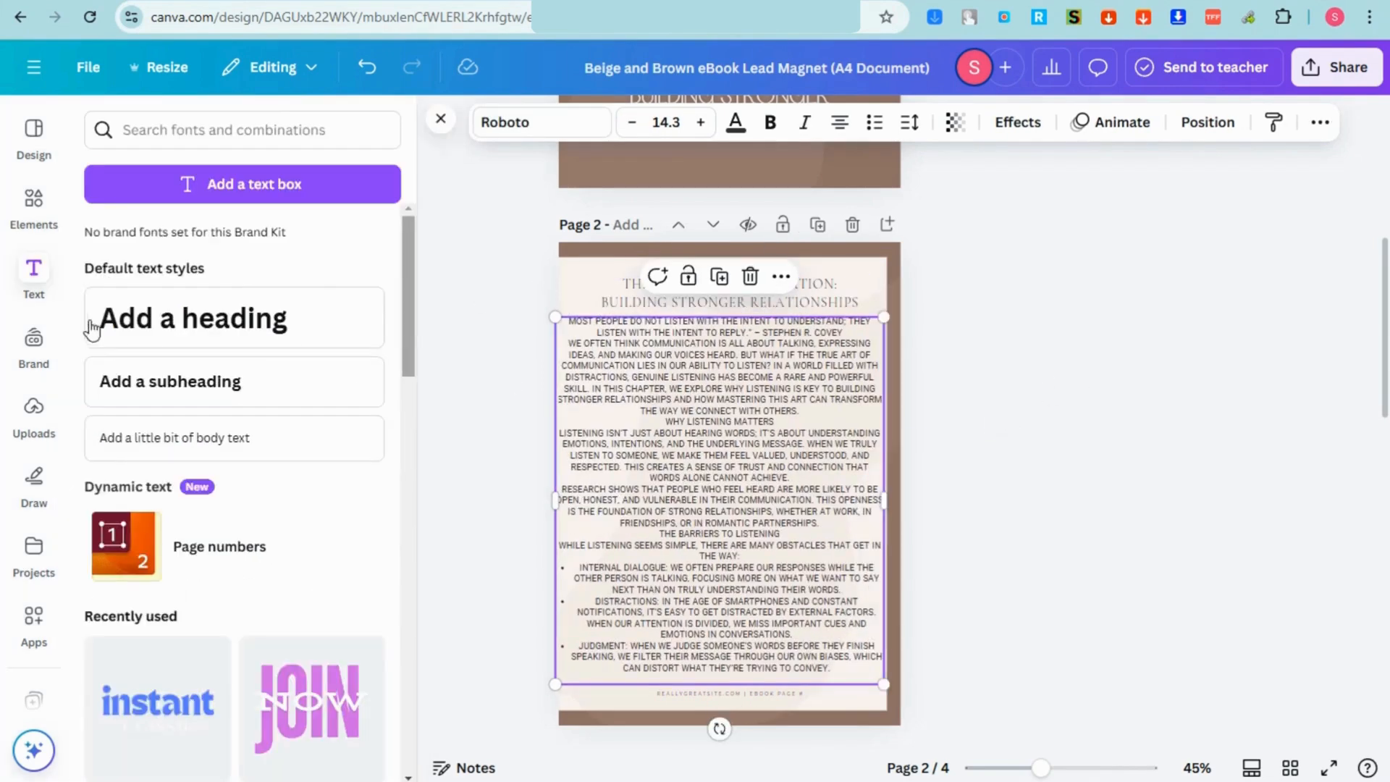
left_click(33, 205)
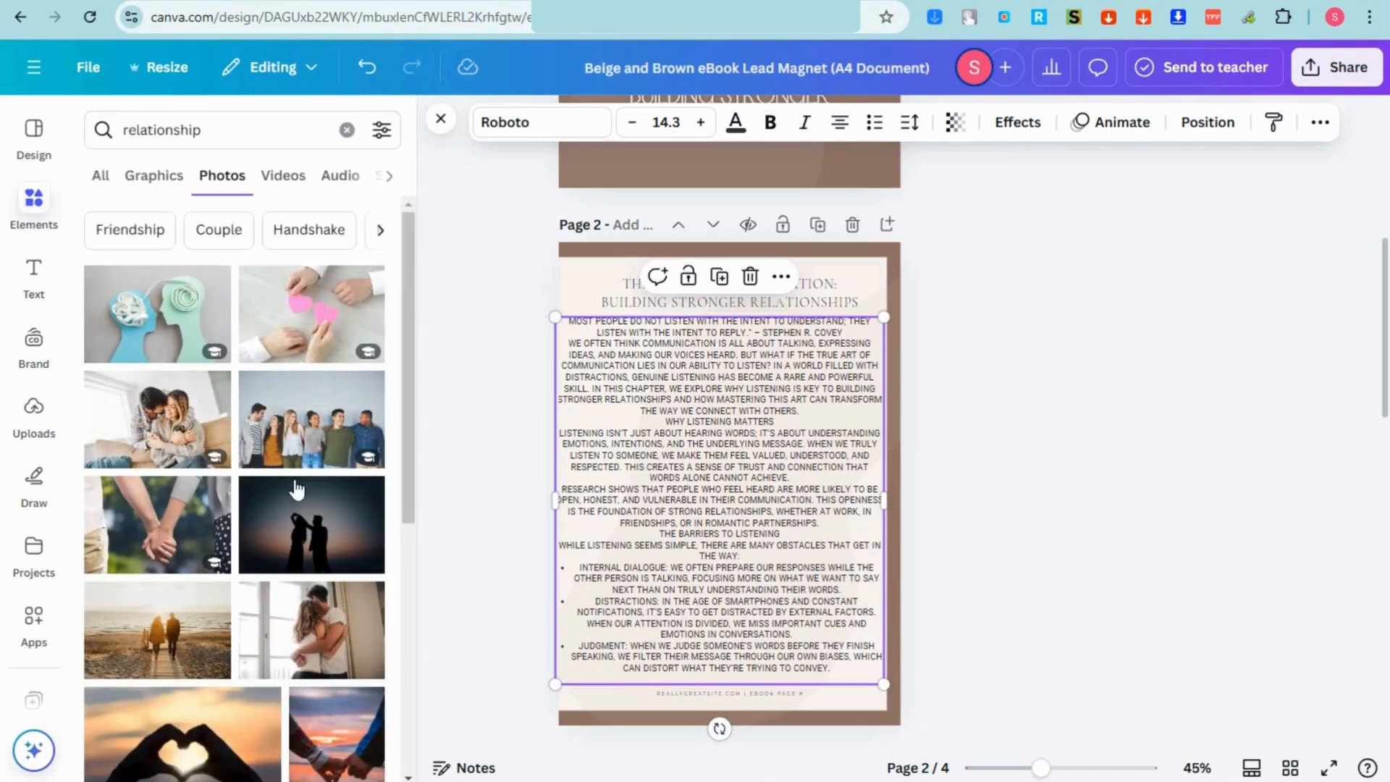
Step: Place a small hands photo at page 2's bottom-right, sent behind the paragraph text
left_click_drag(154, 521, 651, 355)
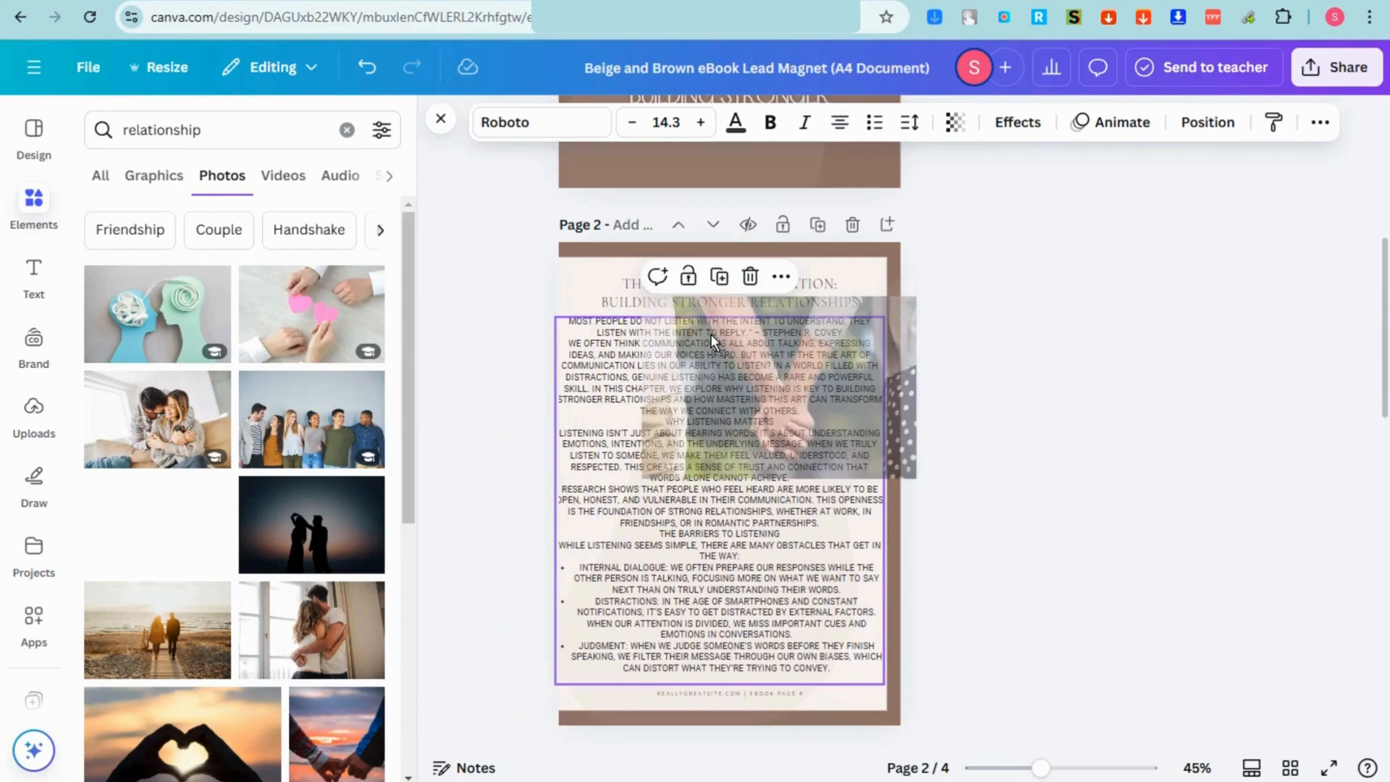
right_click(787, 353)
mouse_move(875, 375)
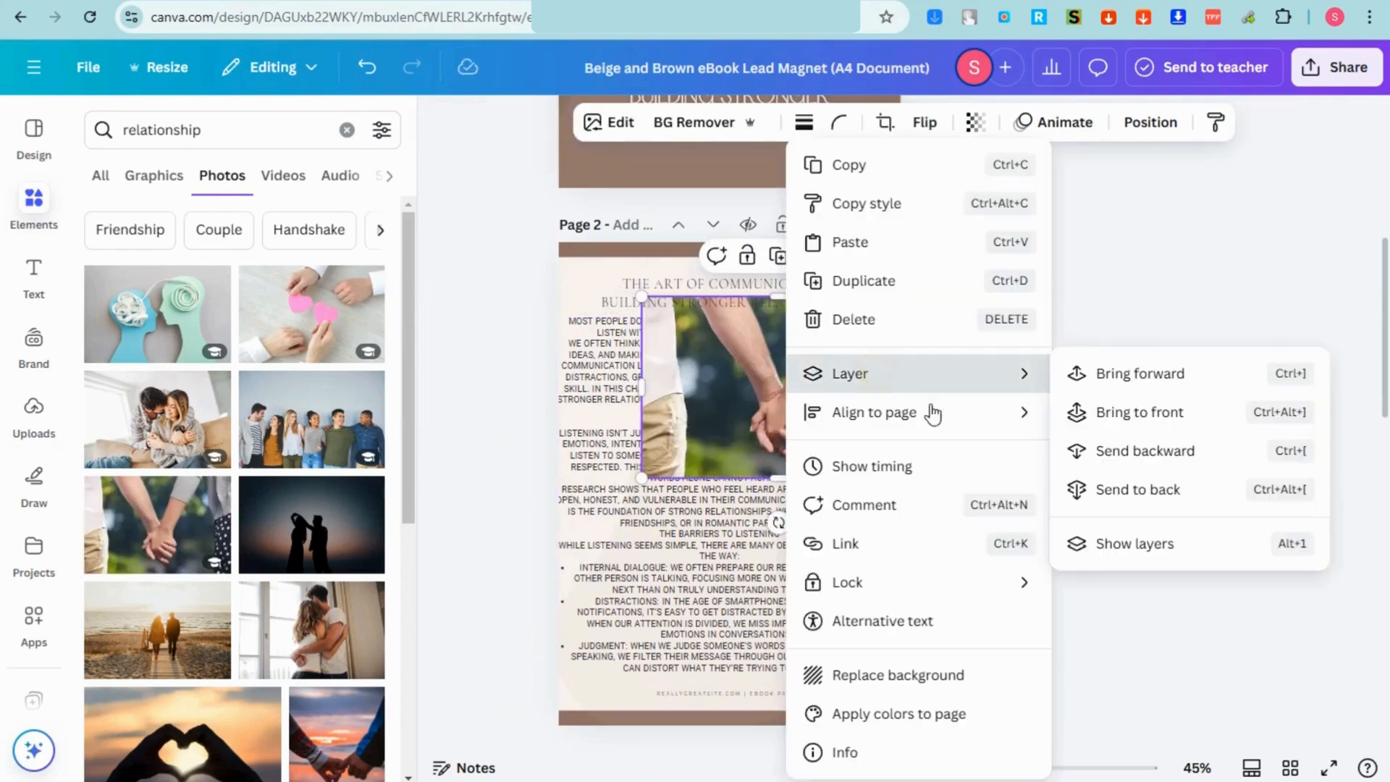
left_click(1057, 450)
left_click_drag(850, 405, 775, 394)
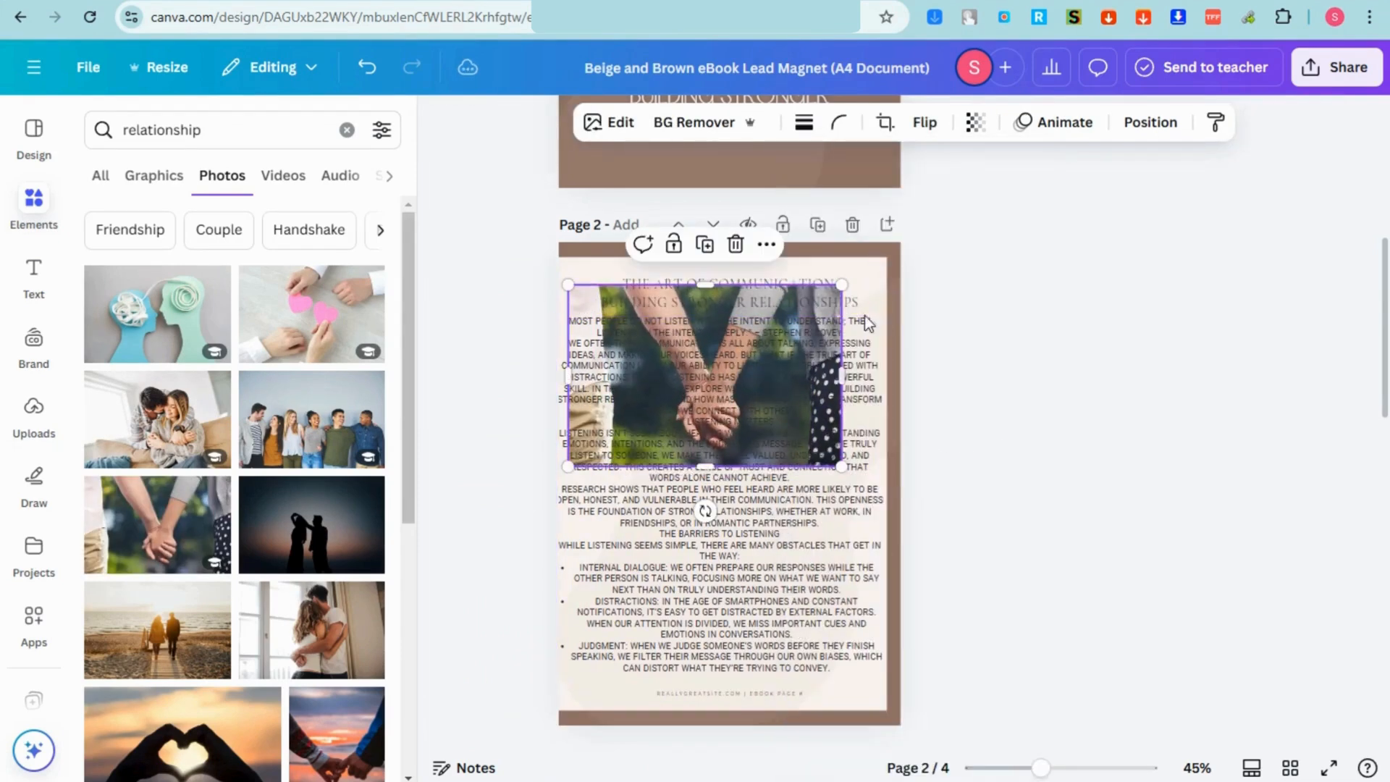
left_click_drag(853, 286, 640, 373)
left_click_drag(627, 435, 832, 673)
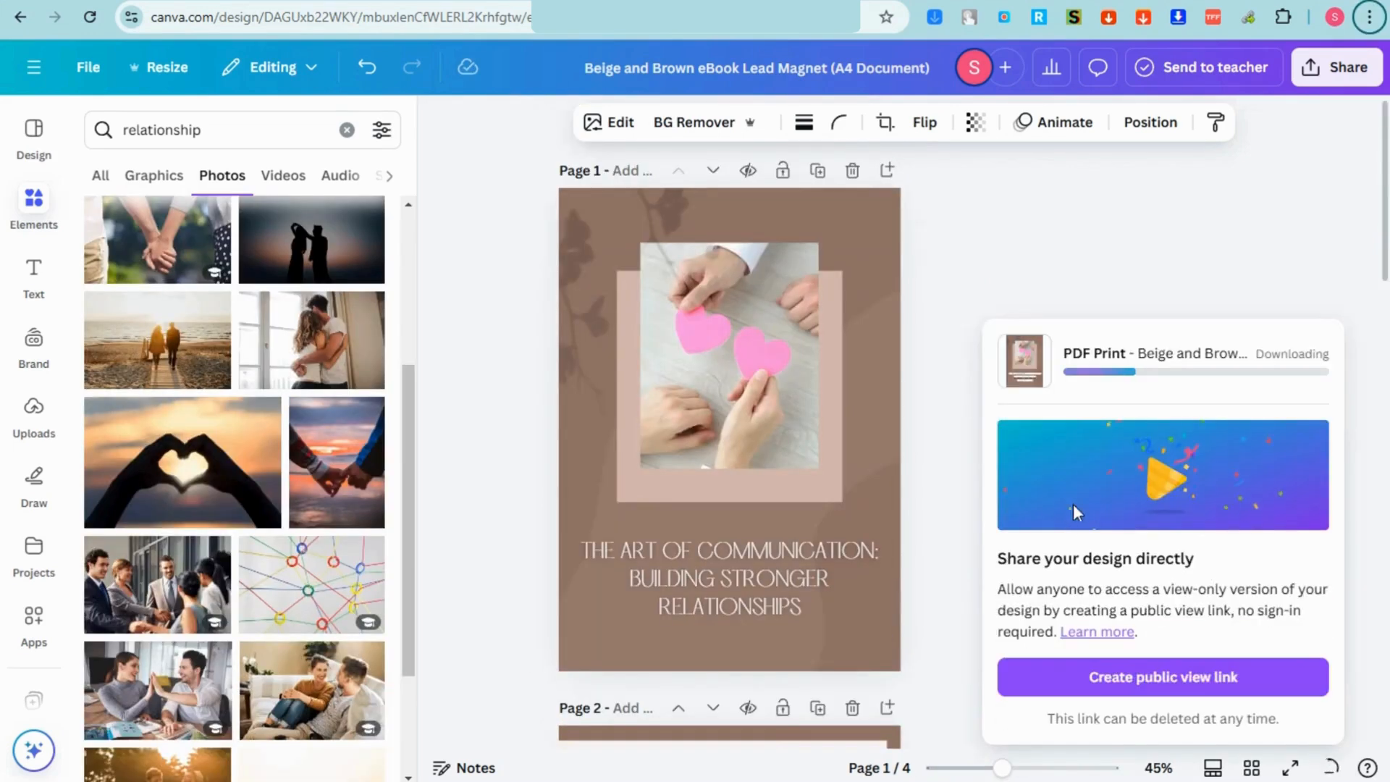
Step: Download the design as a PDF Print file
left_click(1352, 69)
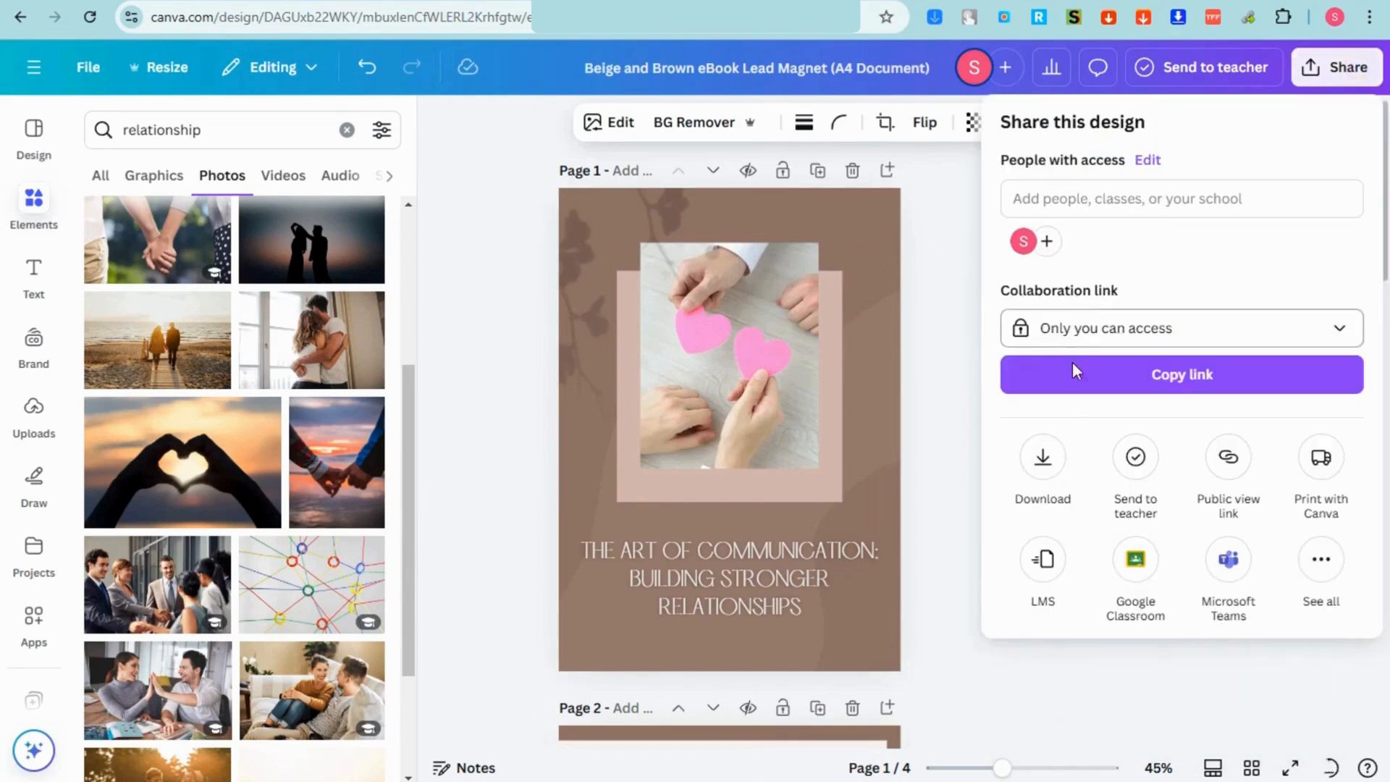
left_click(1082, 210)
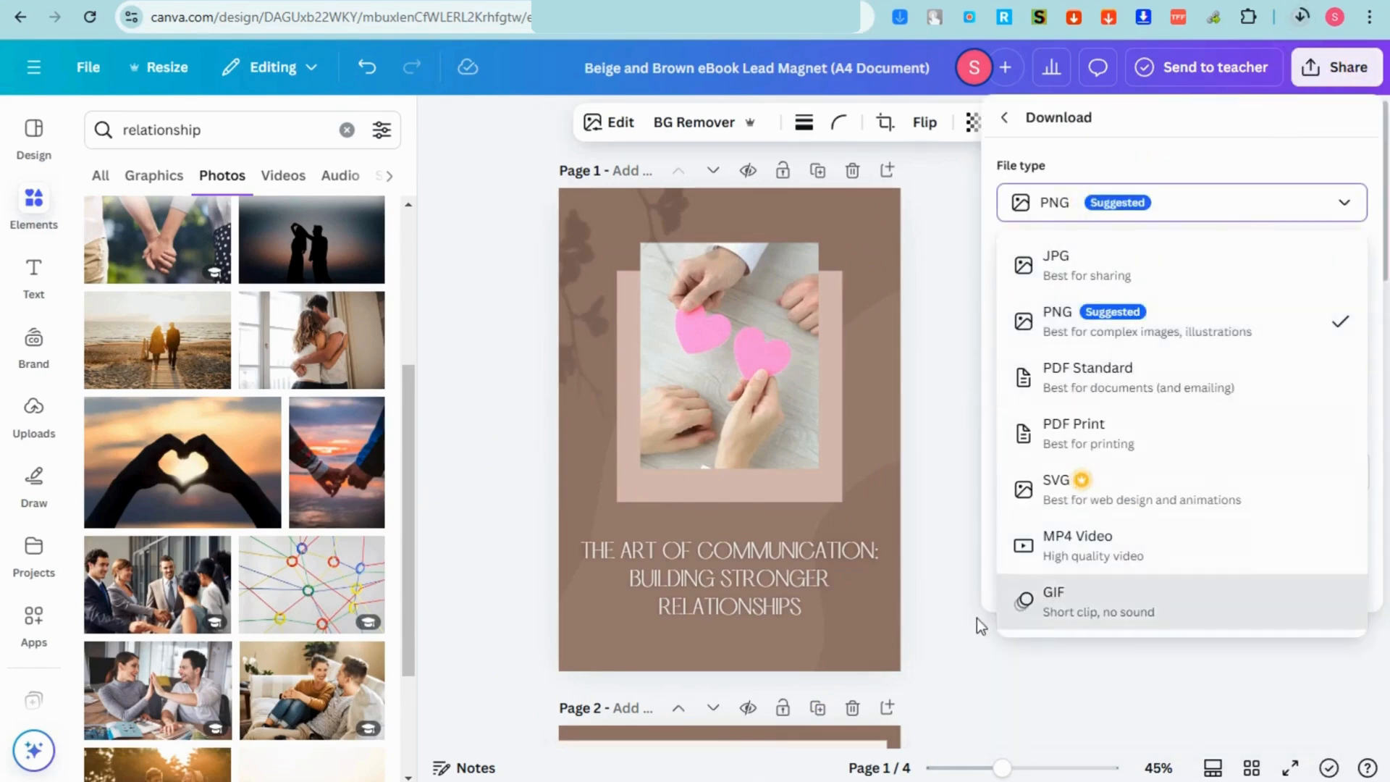
left_click(969, 643)
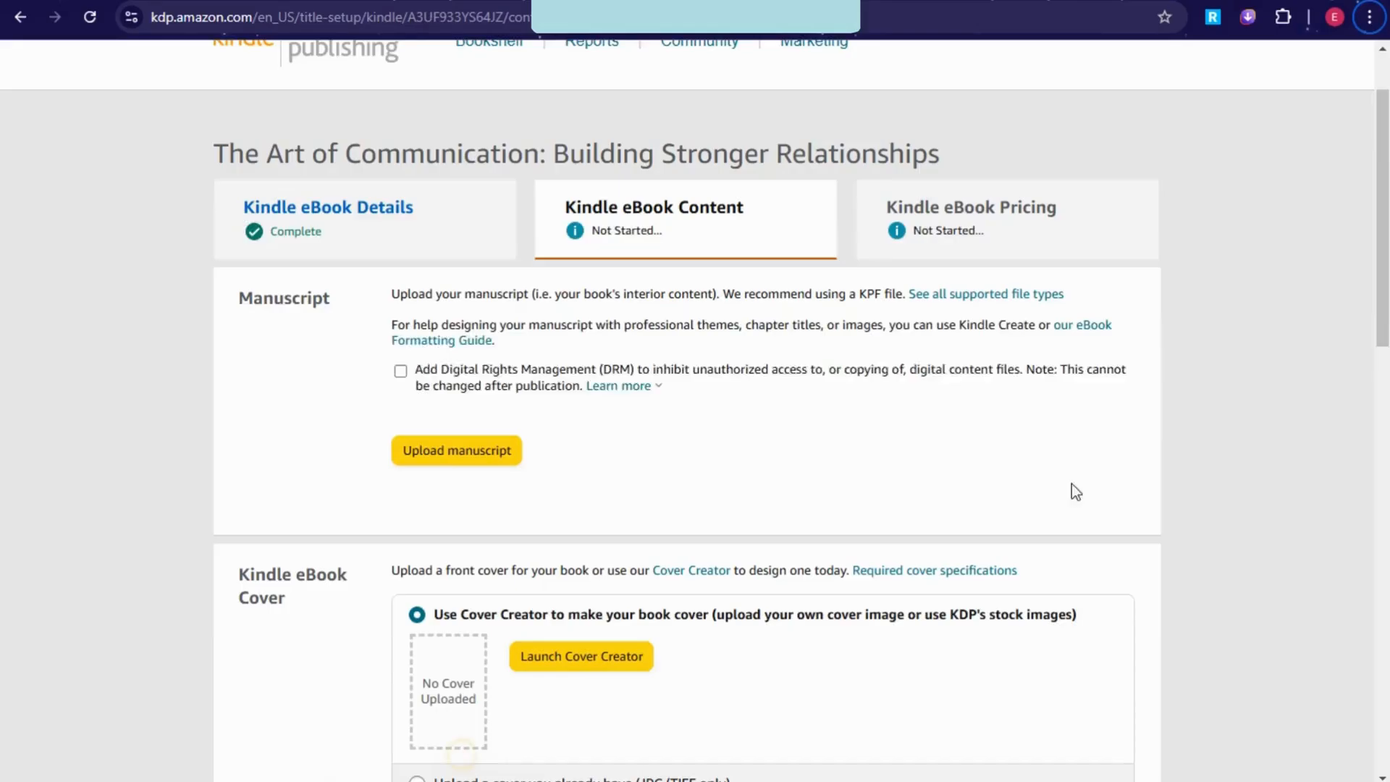
Step: Upload 'Beige and Brown eBook Lead Magnet (A4 Document).pdf' as the manuscript and review the cover section
left_click(459, 458)
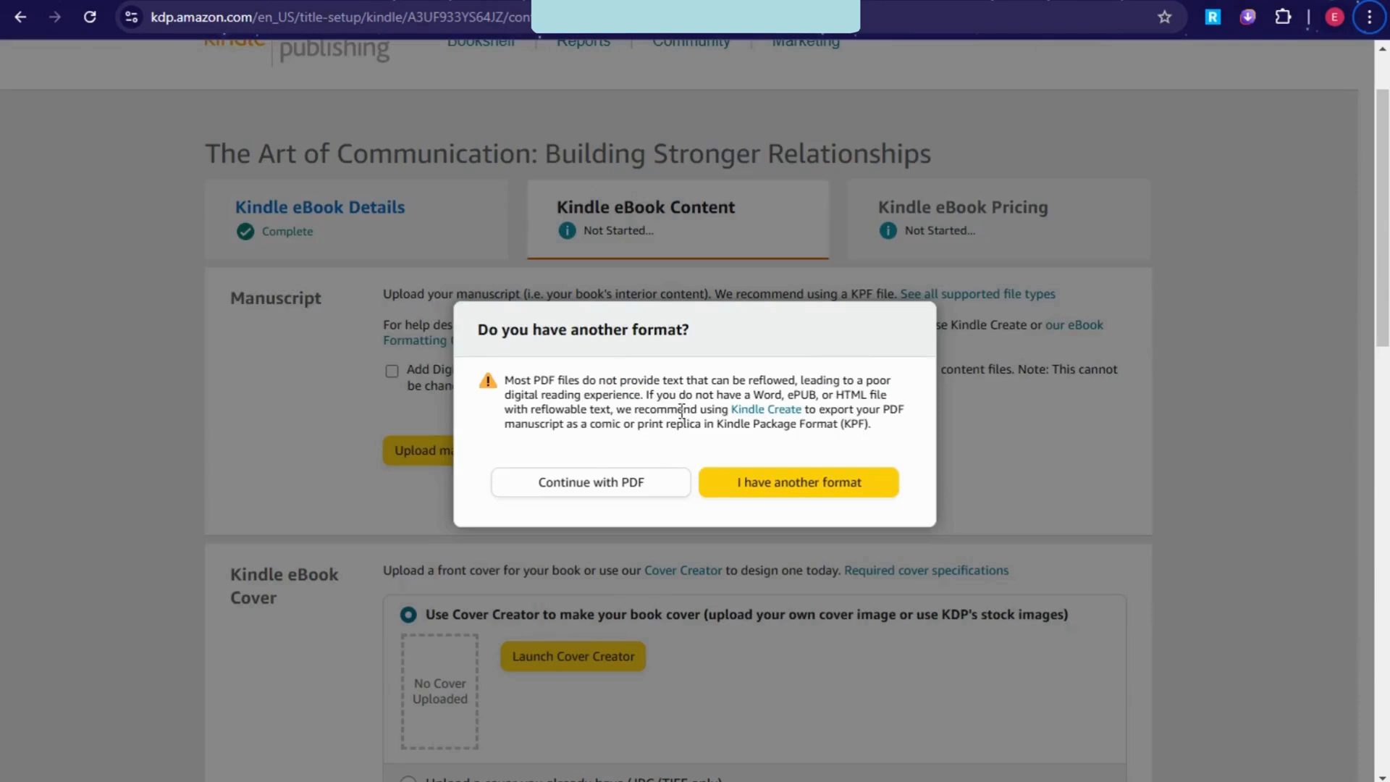
left_click(618, 494)
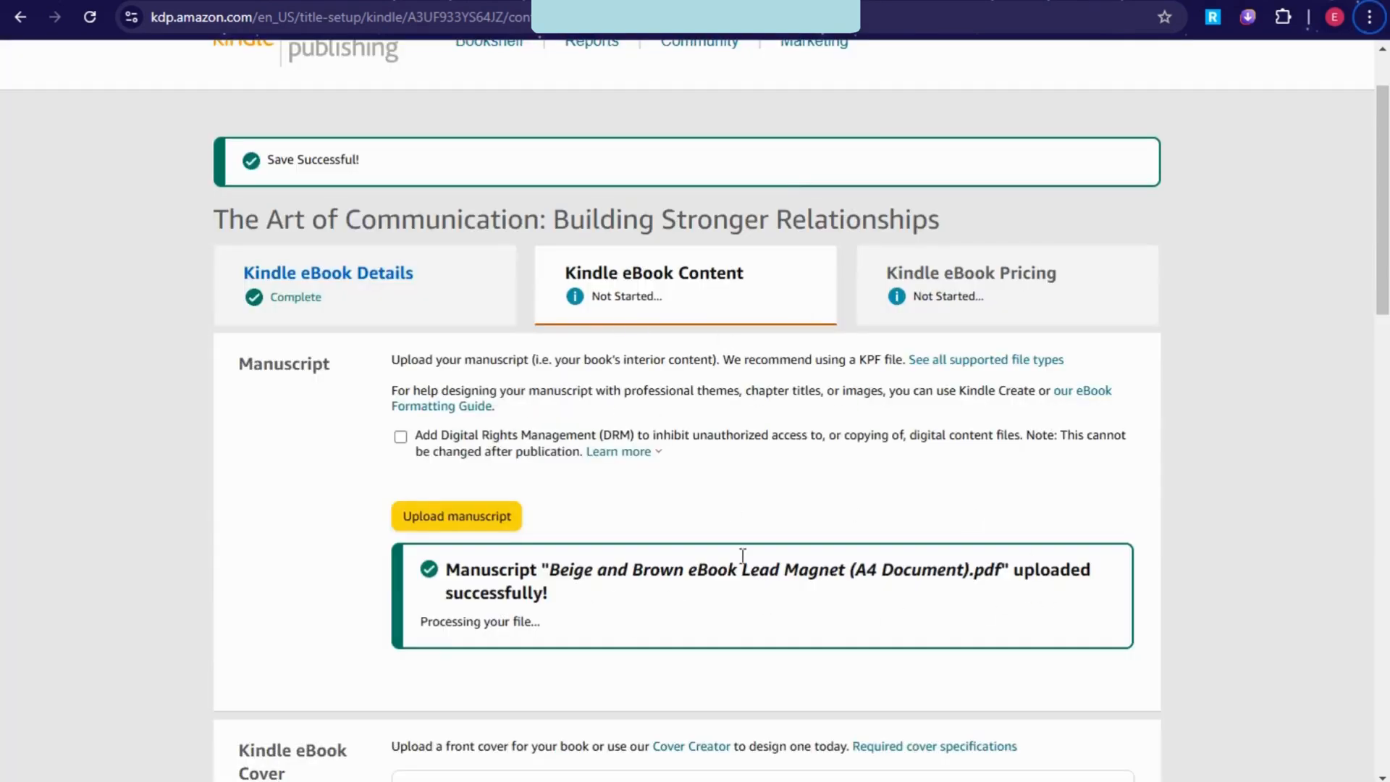
scroll(897, 589, "down", 3)
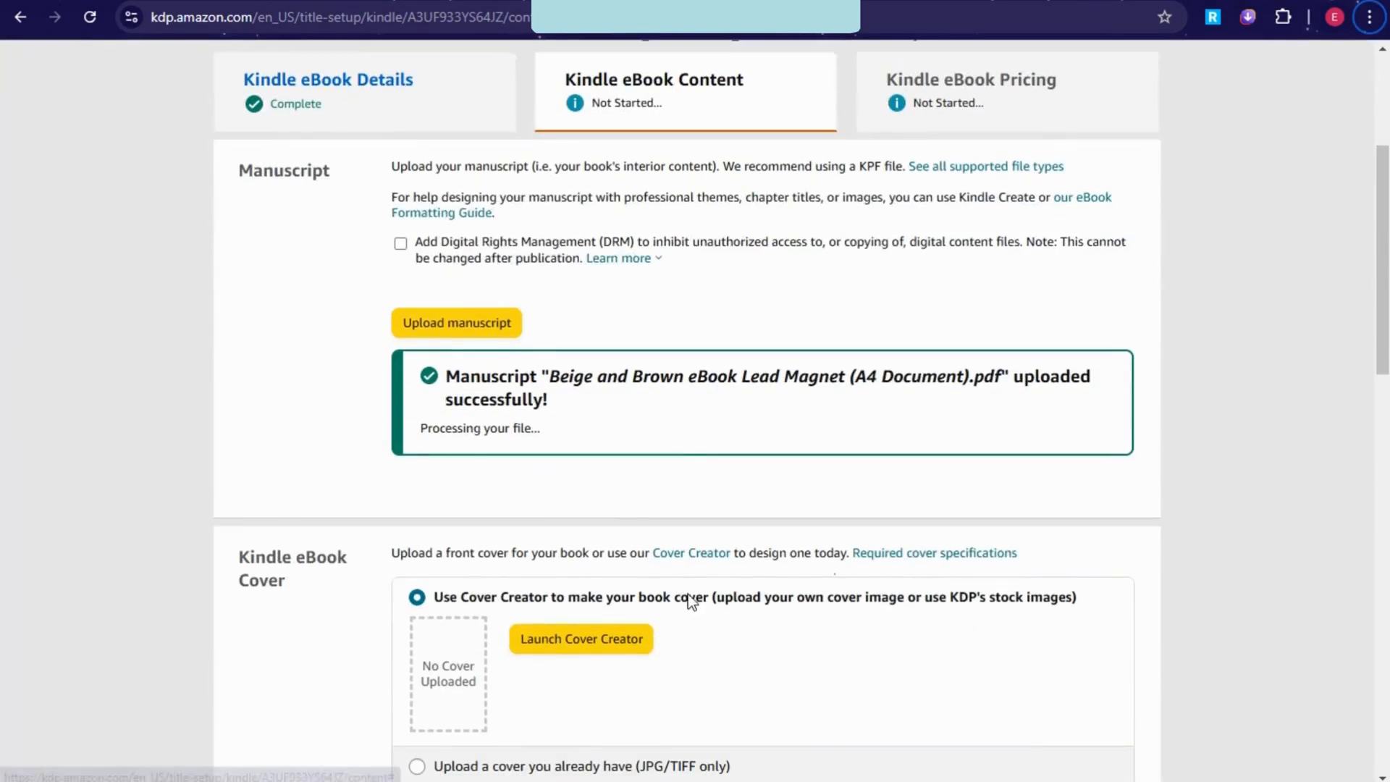
scroll(572, 621, "down", 3)
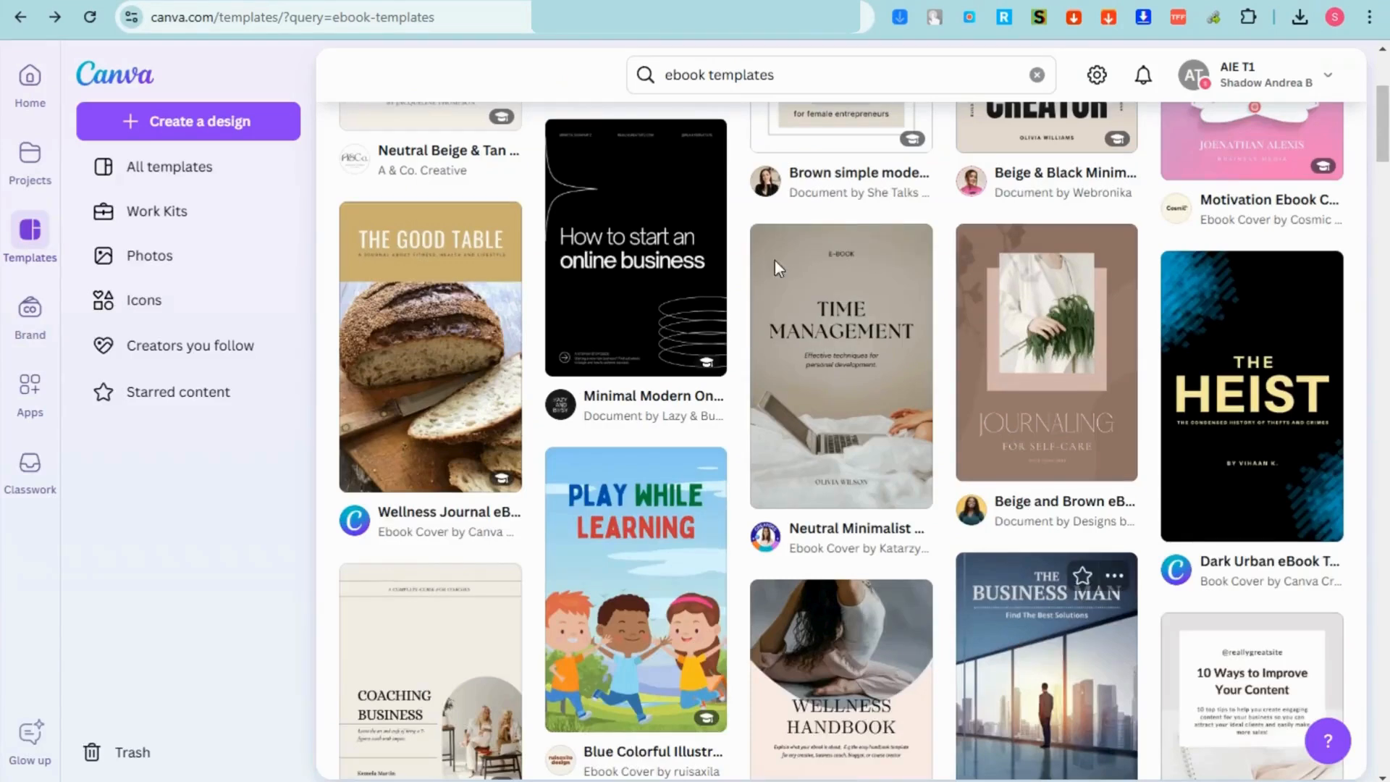
scroll(775, 261, "up", 2)
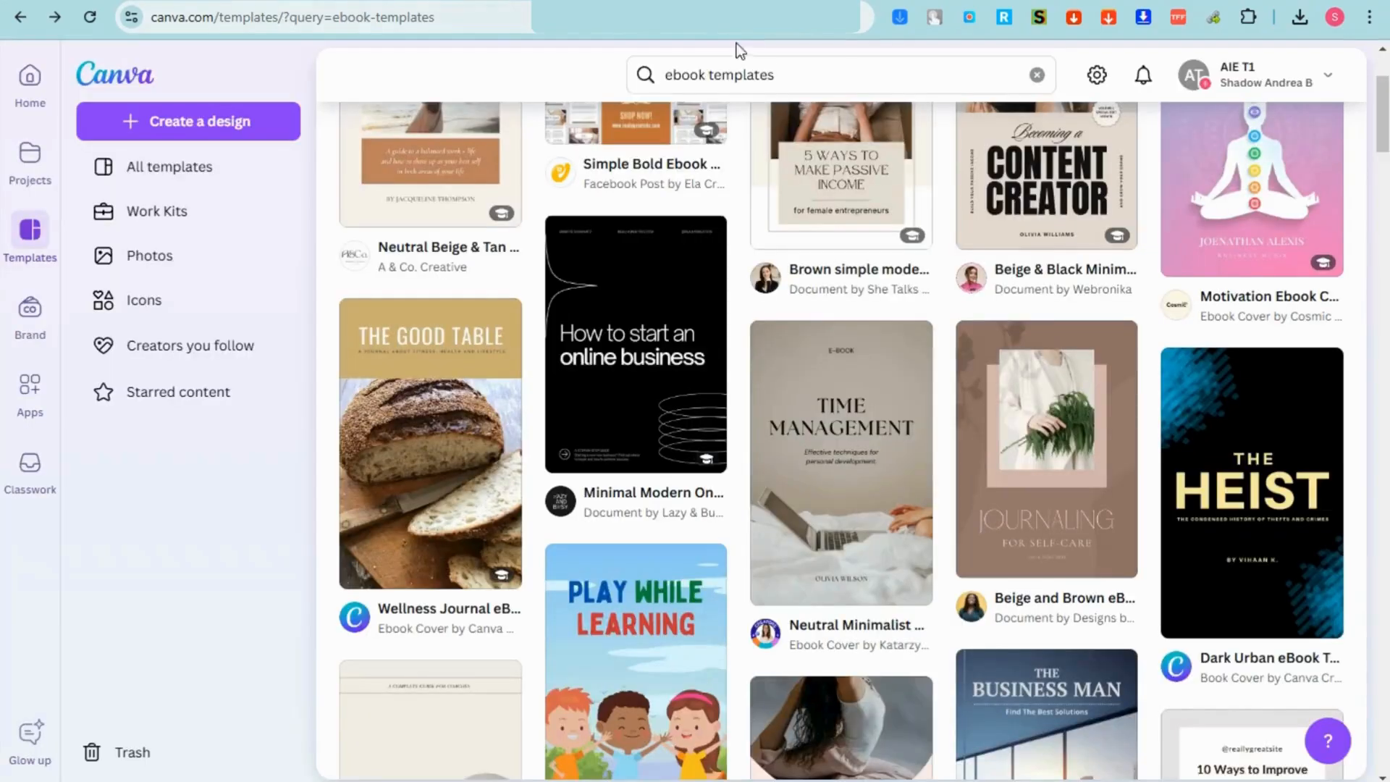
Step: Search Canva templates for 'ebook cover page' and browse the results
left_click(745, 75)
double_click(807, 77)
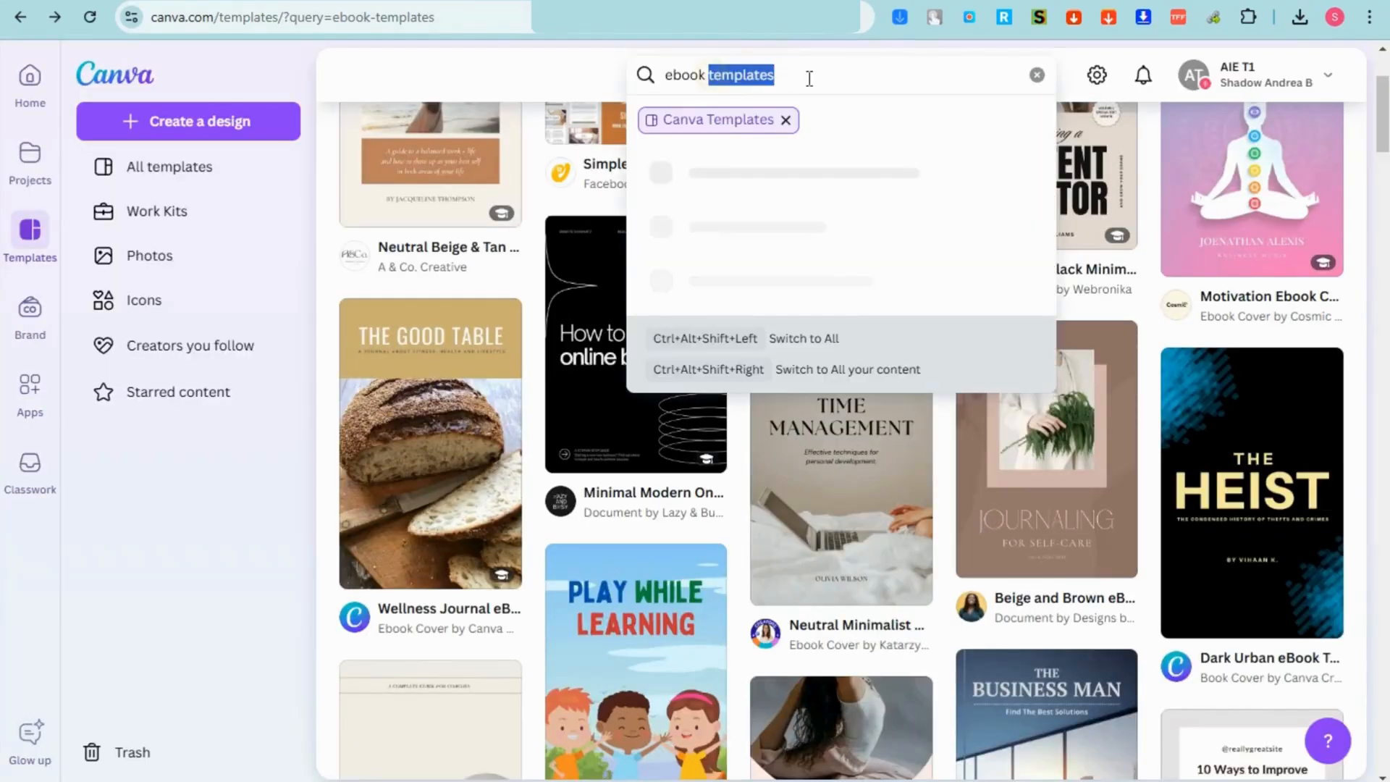
type("cover")
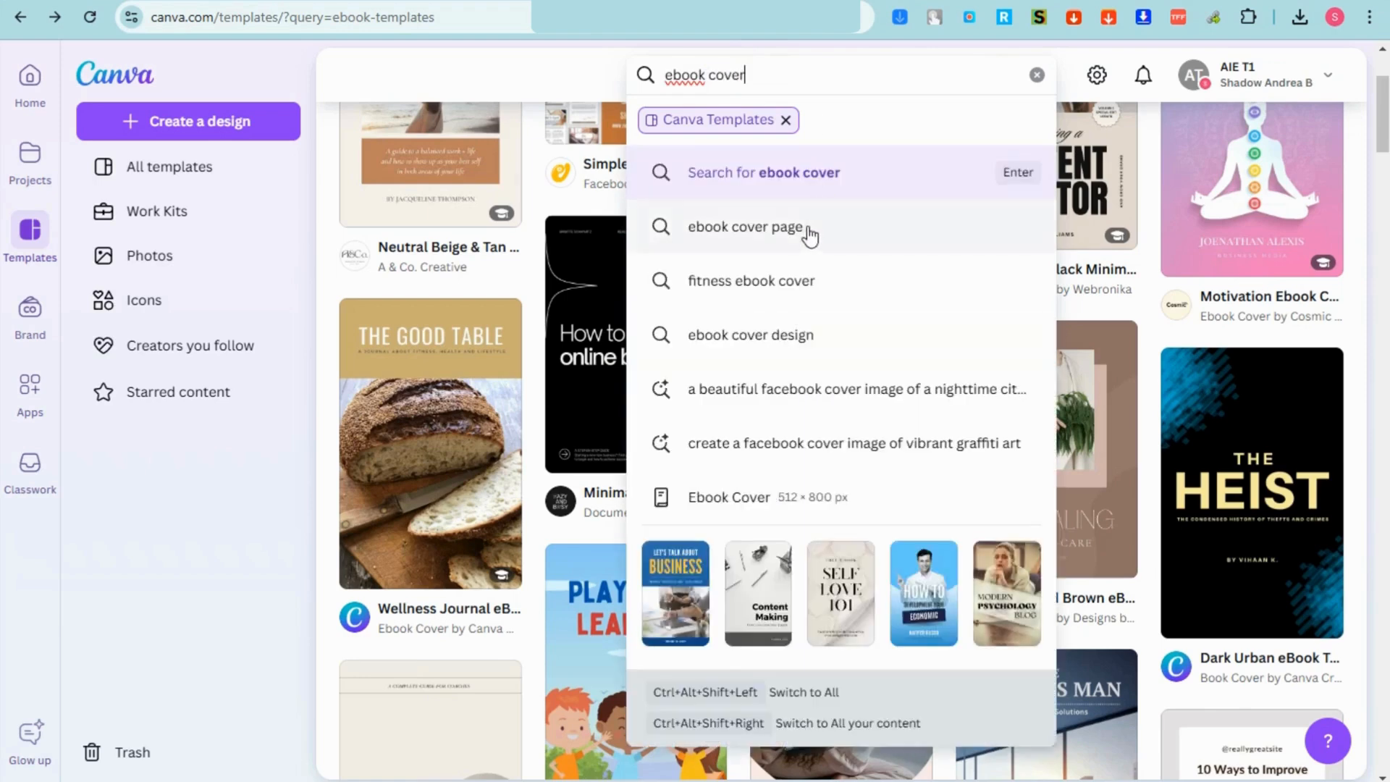
left_click(808, 233)
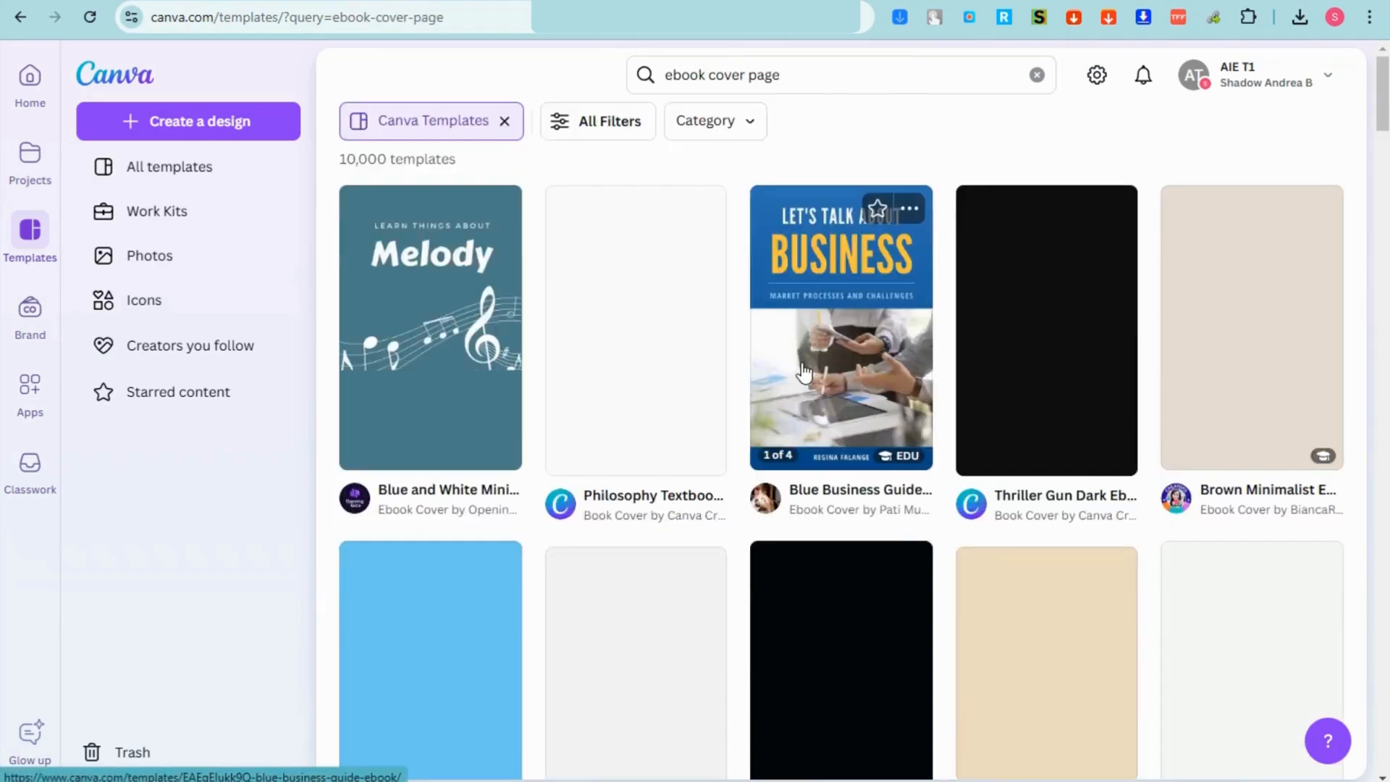
scroll(837, 430, "down", 4)
scroll(1139, 341, "down", 7)
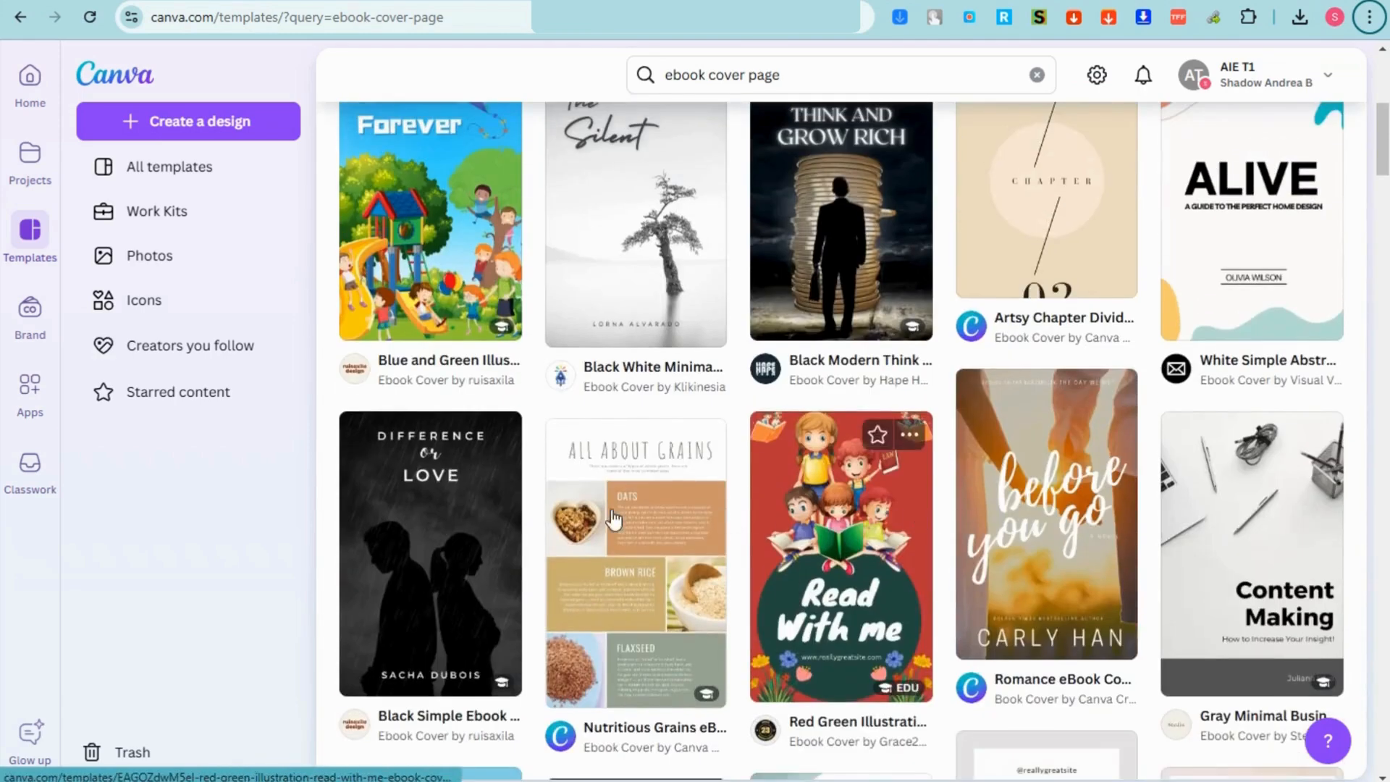
scroll(944, 530, "down", 4)
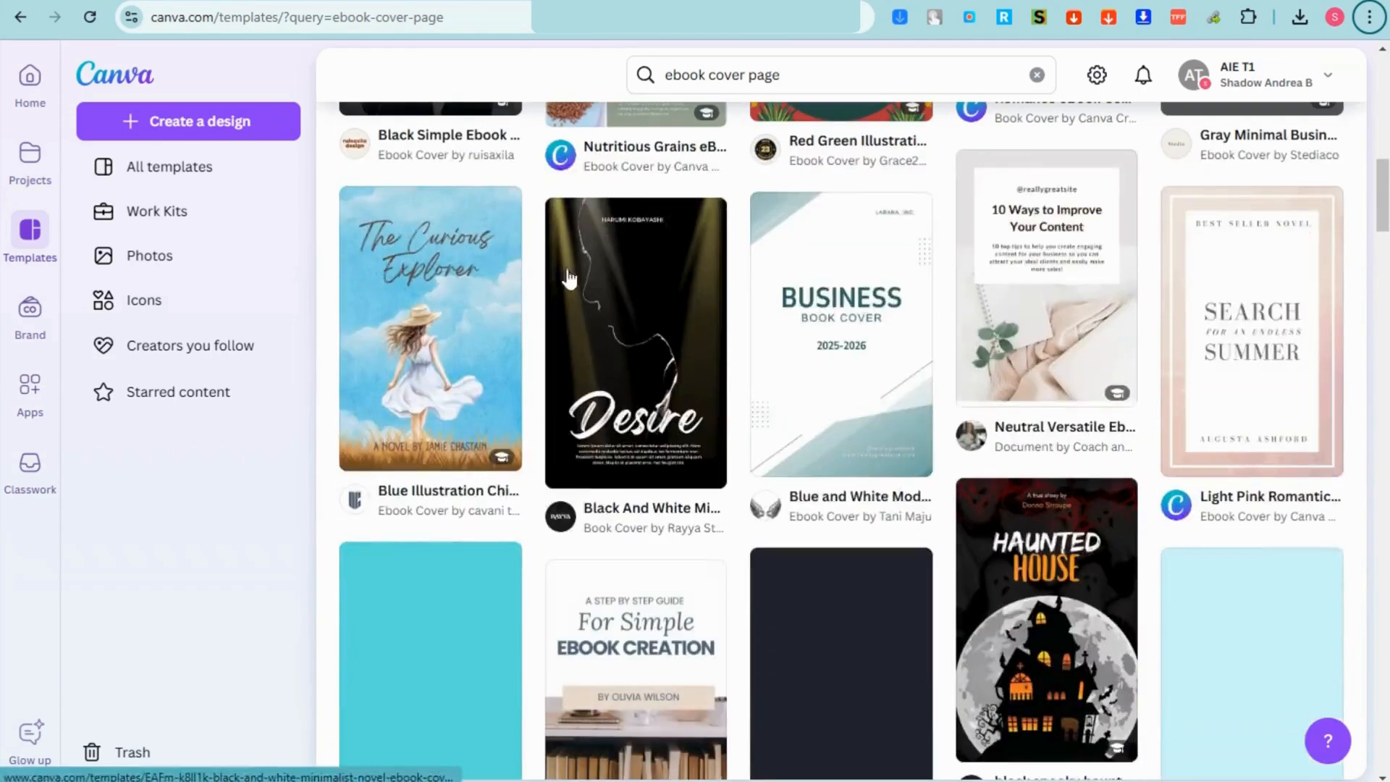
Step: Start a design from the Curious Explorer cover and retitle it 'The Art of Communication: Building Stronger Relationships'
left_click(365, 329)
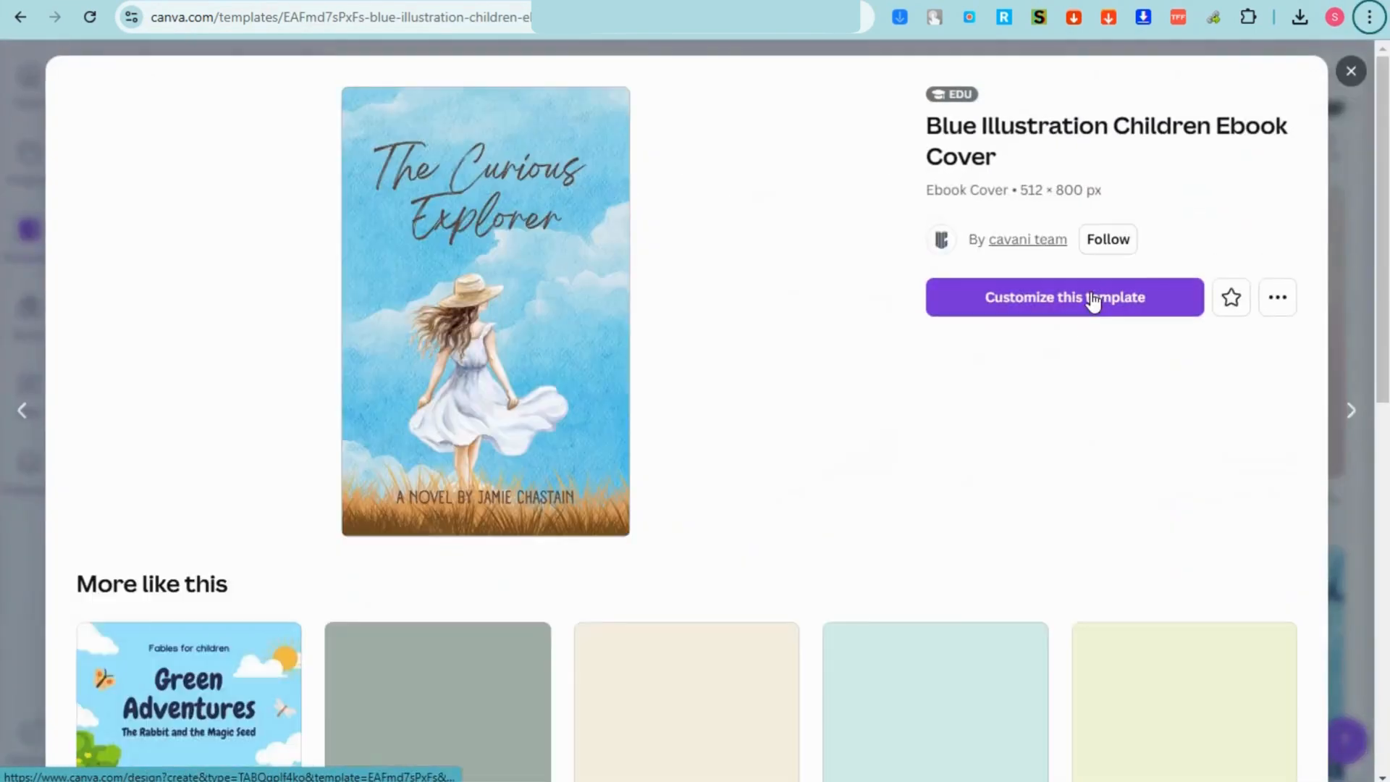
left_click(1094, 298)
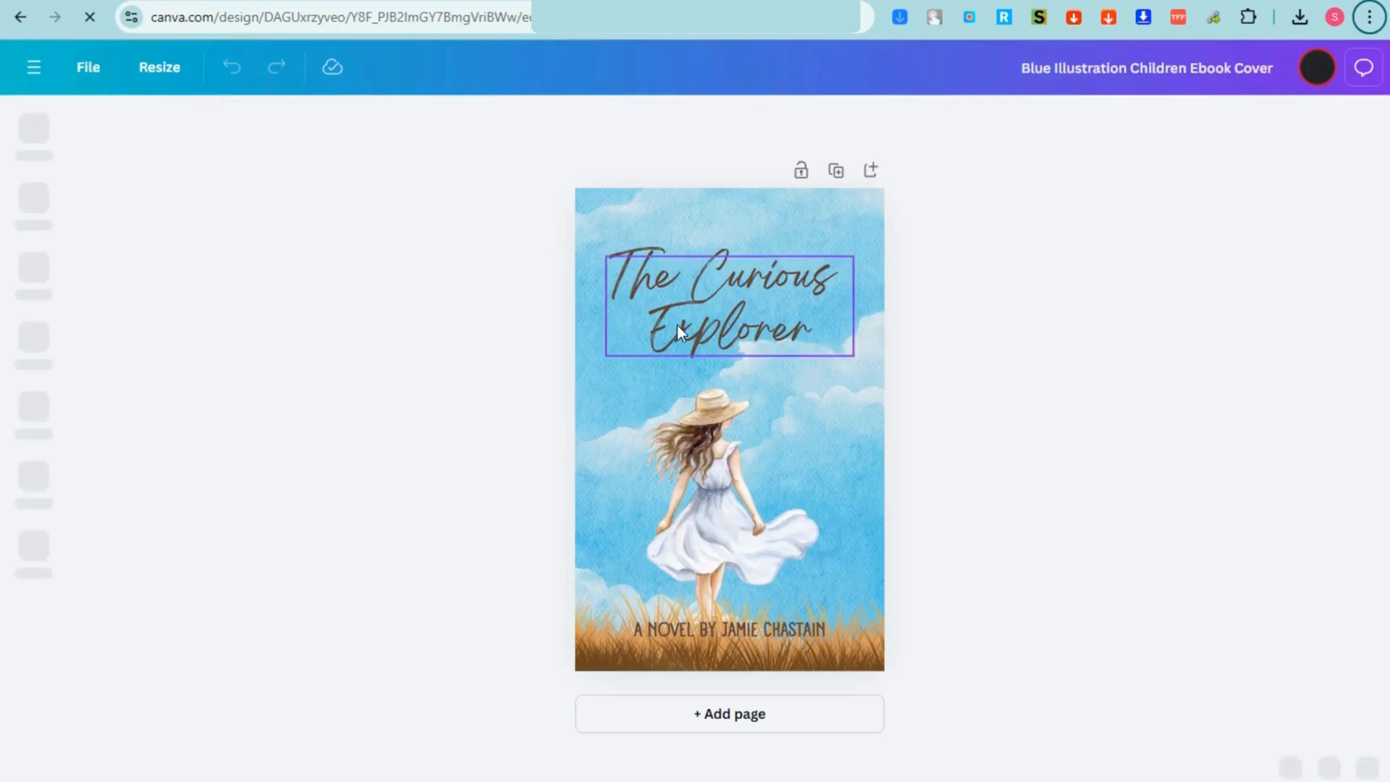
double_click(678, 317)
key("ctrl+v")
key("ctrl+a")
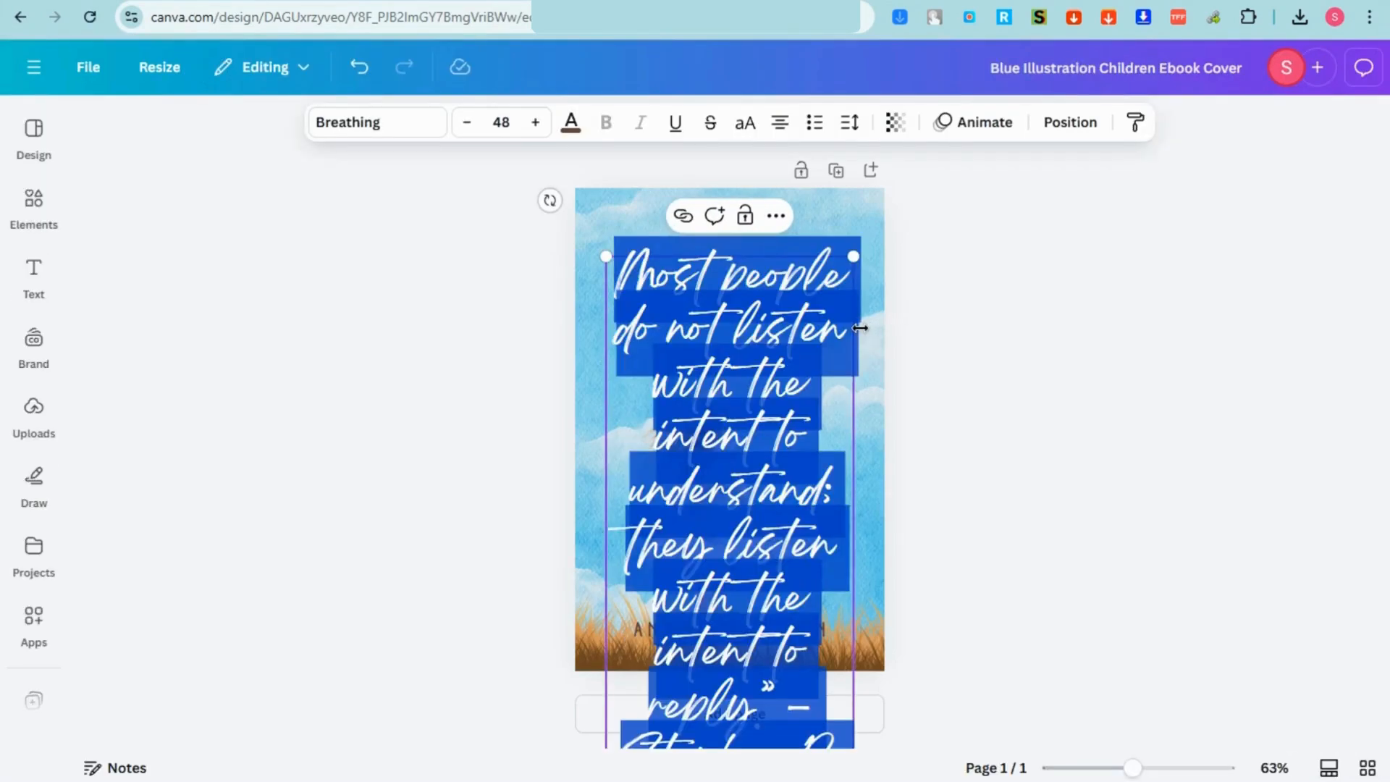
type("The Art of Communication: Building Stronger Relationships")
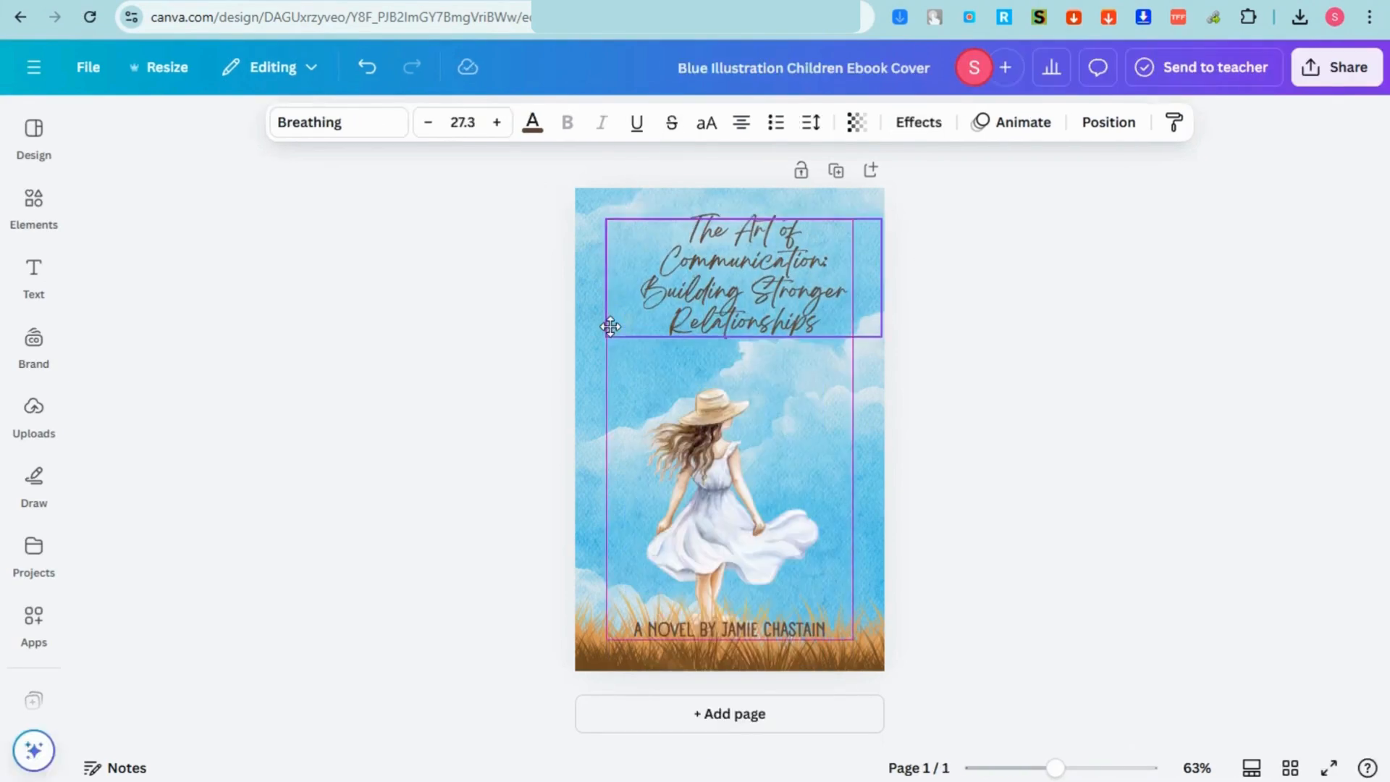
Step: Replace the byline's placeholder name with the author's first name after 'A NOVEL BY'
left_click(724, 630)
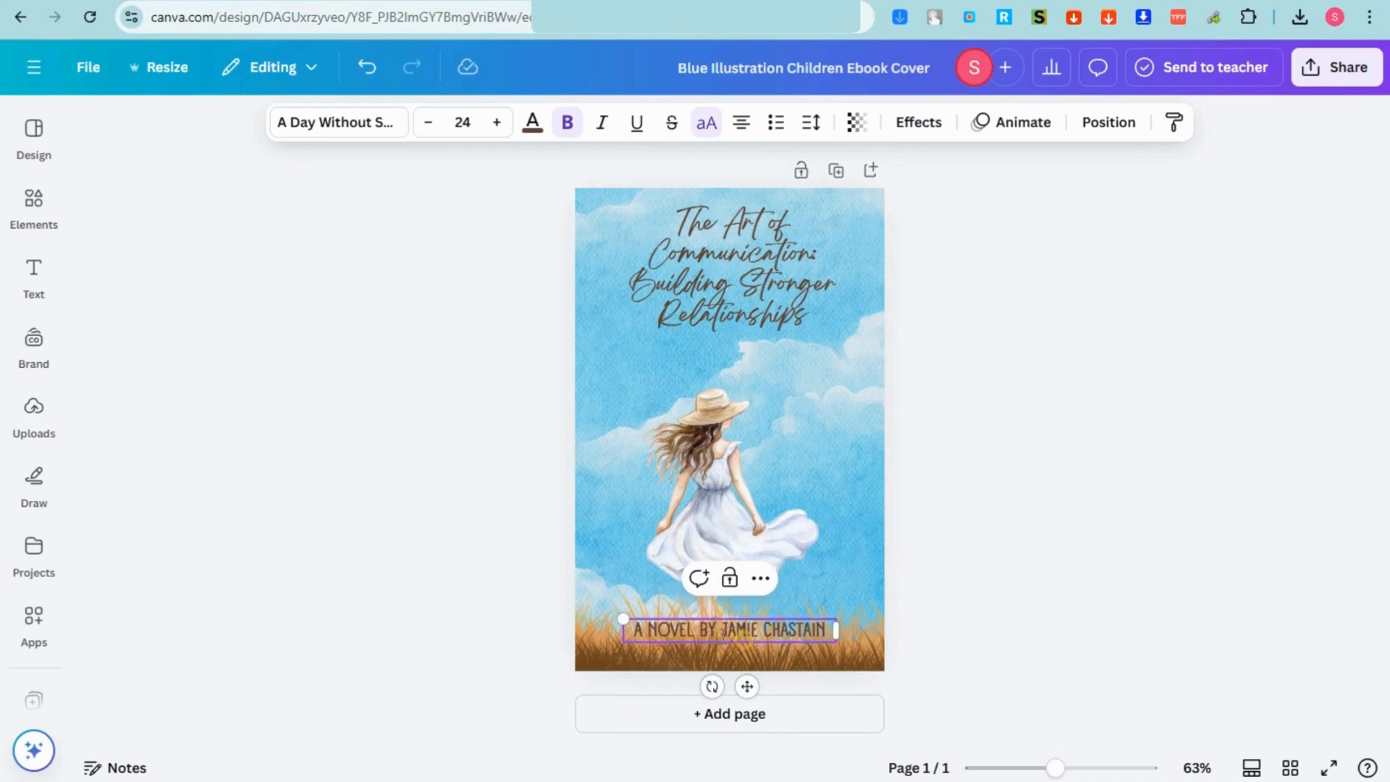
left_click_drag(644, 629, 833, 630)
type("JA")
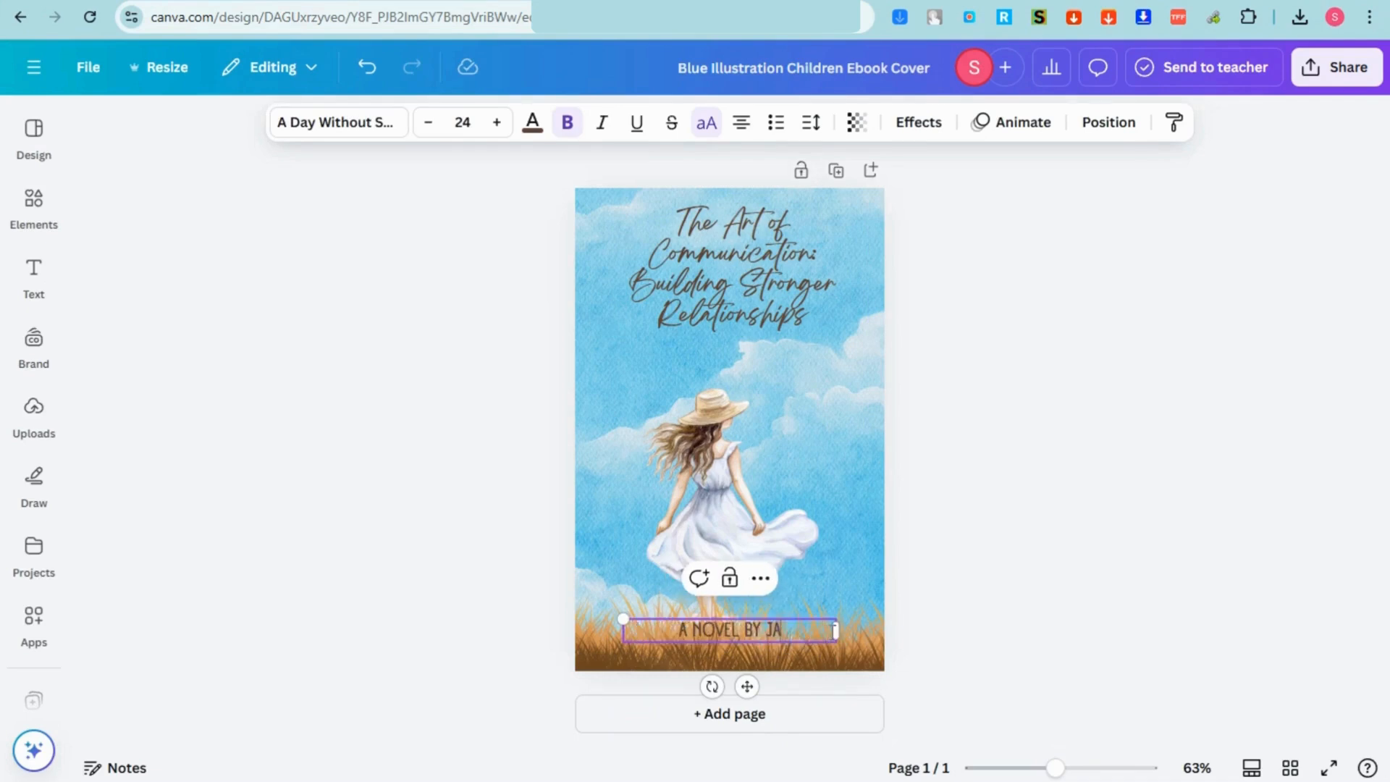
type("LEXA")
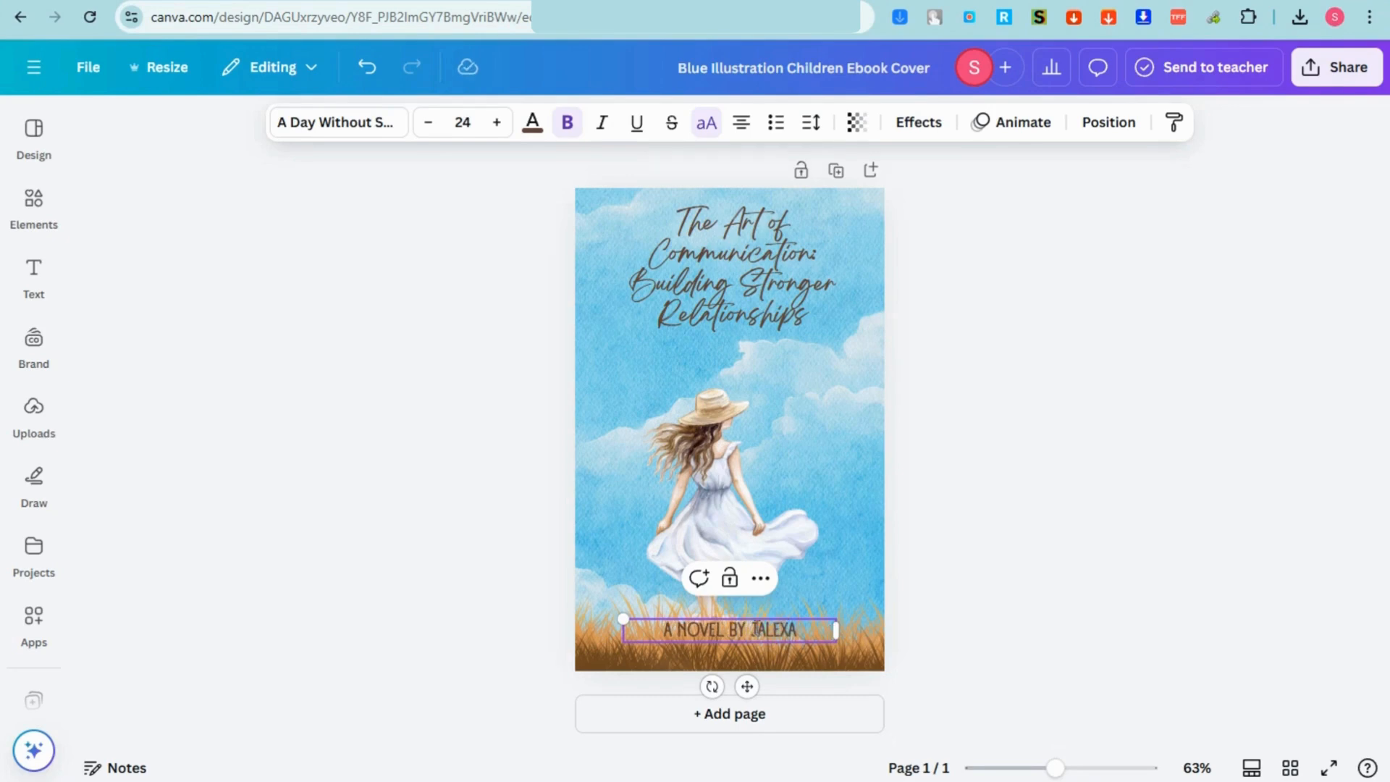
left_click(755, 629)
key("BackSpace")
Step: Search the Elements library for 'relationship' and select the girl illustration on the cover
left_click(33, 204)
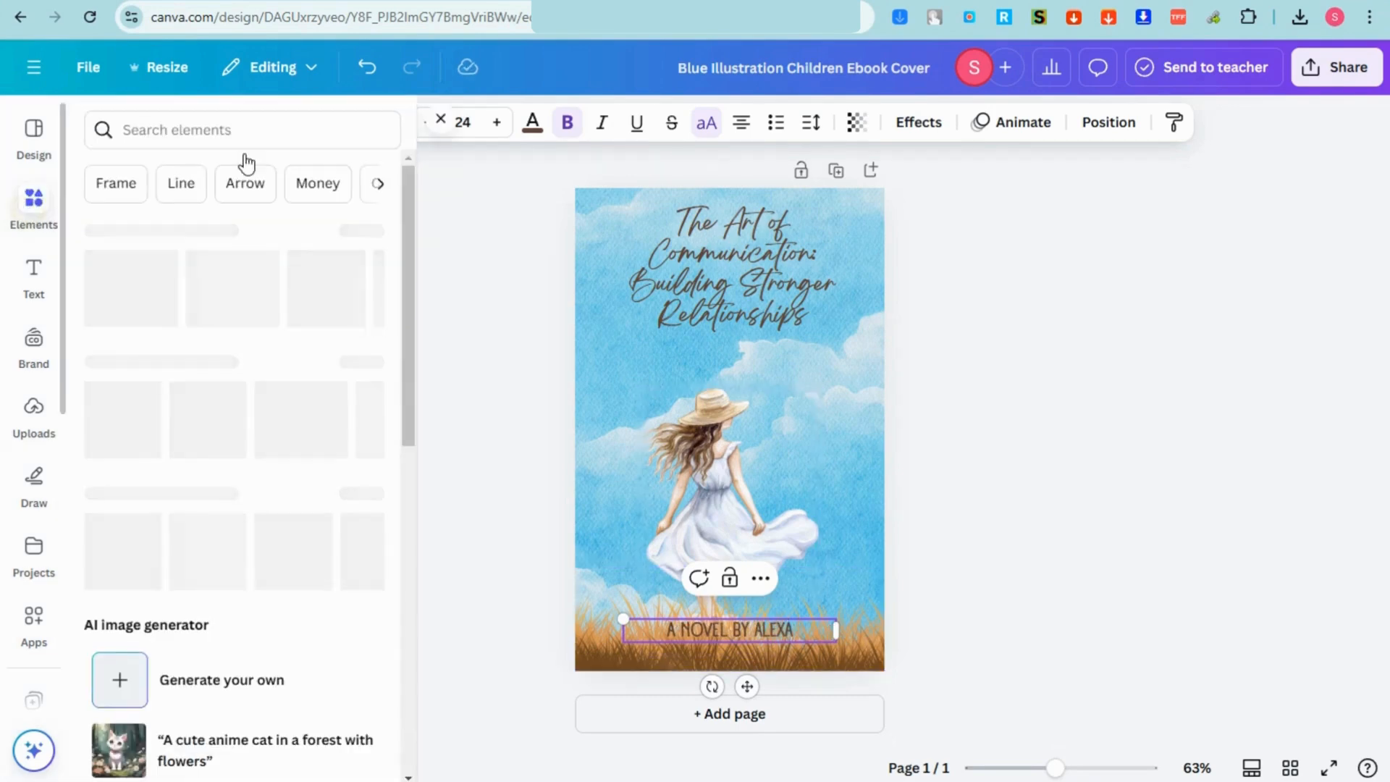
left_click(148, 130)
type("re")
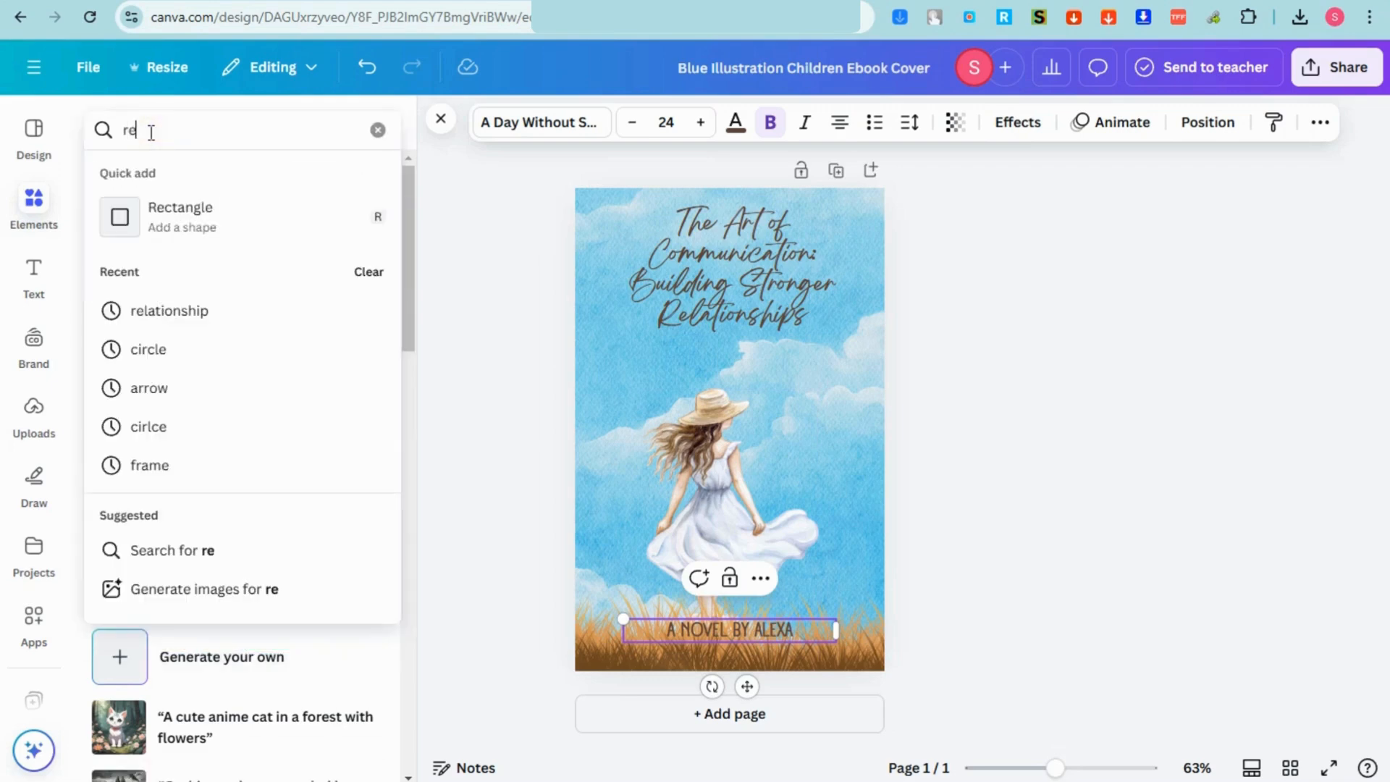
type("la")
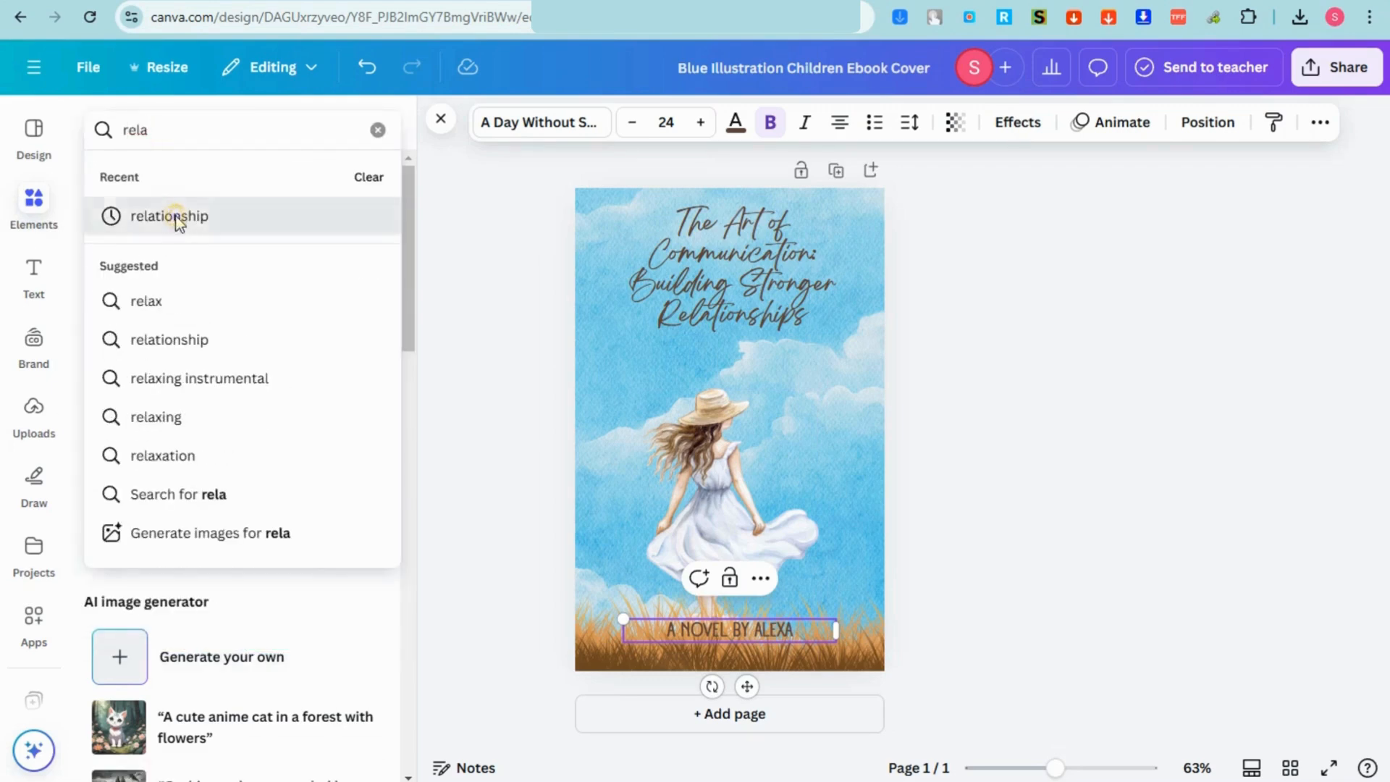
left_click(178, 219)
left_click(731, 470)
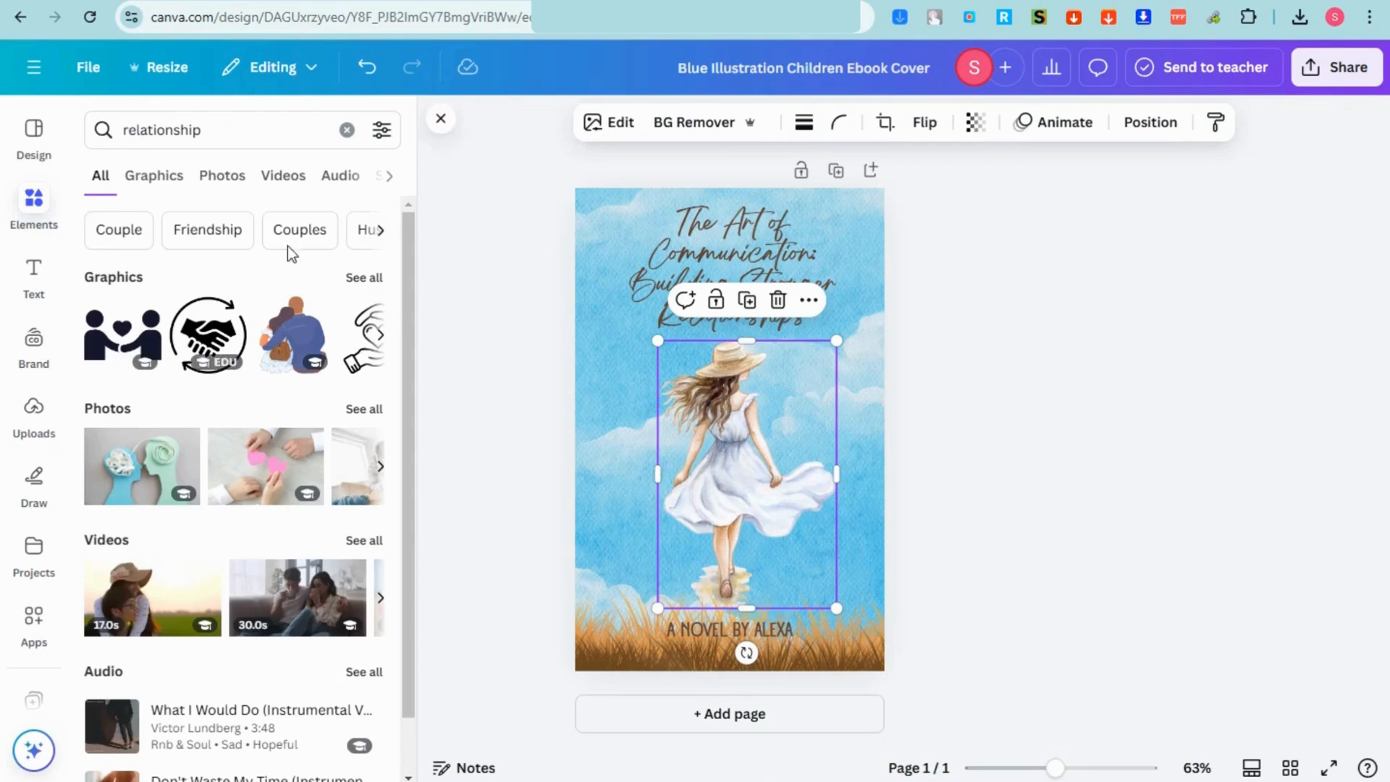
Step: Try a relationship photo from the Photos results in the cover's image frame
left_click(223, 175)
scroll(333, 478, "down", 2)
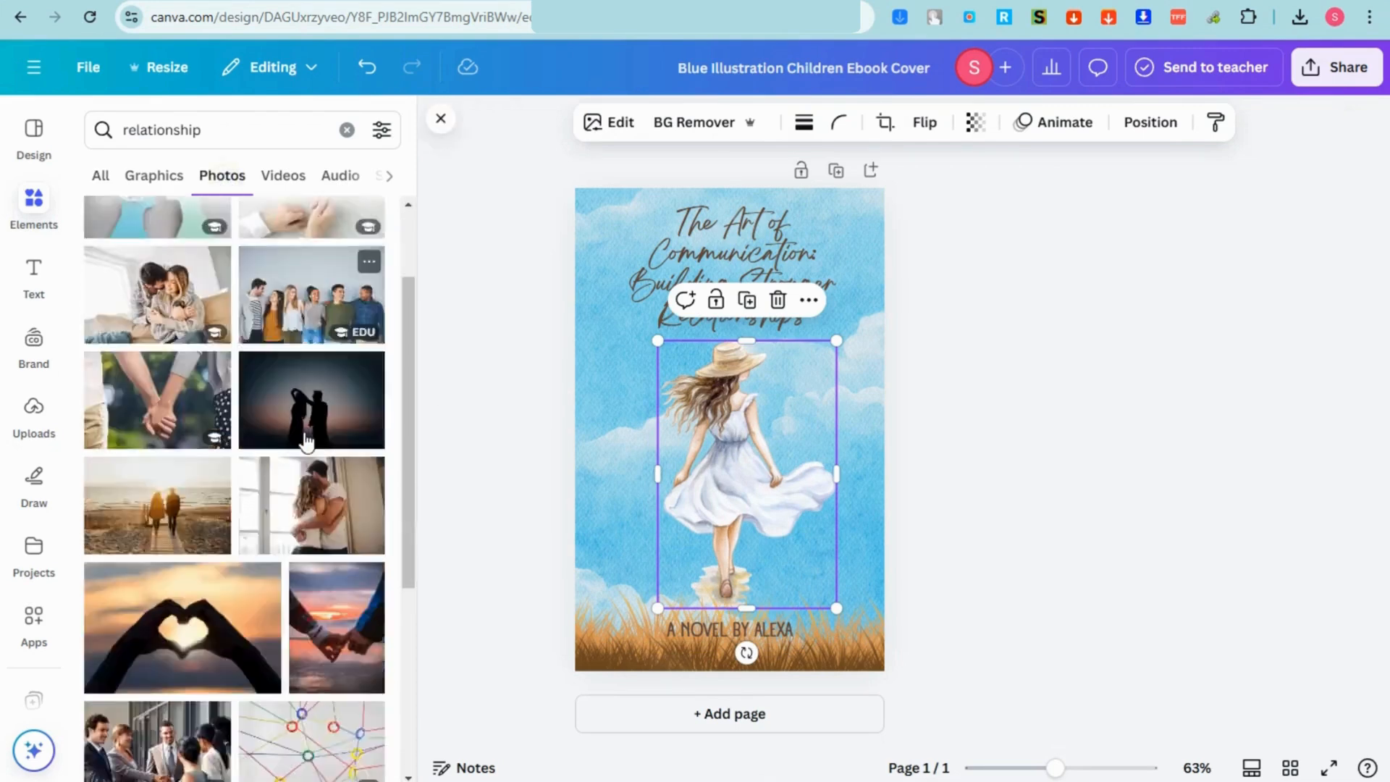
scroll(306, 439, "down", 5)
left_click_drag(337, 290, 746, 471)
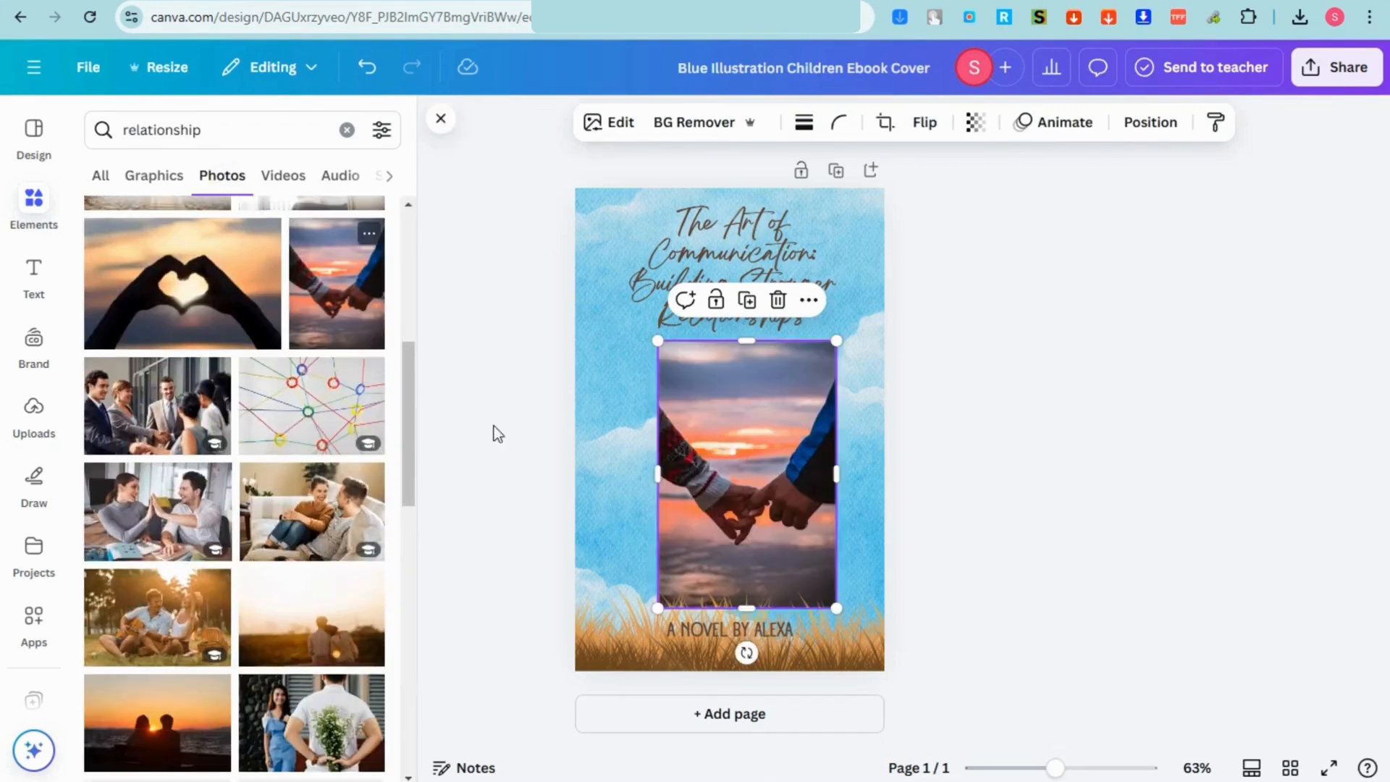
scroll(270, 463, "down", 4)
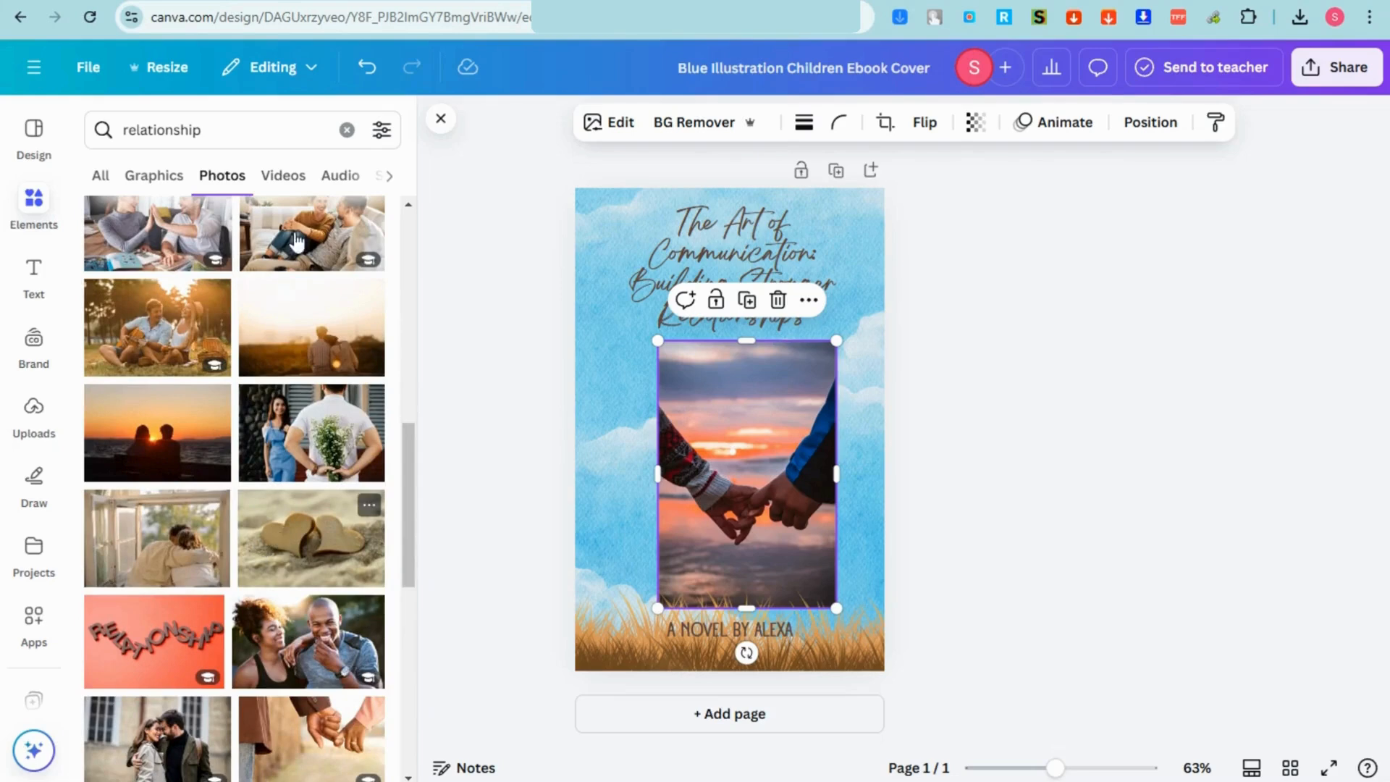
Step: Place the couple-hug graphic in the image frame and shift it slightly left
left_click(171, 177)
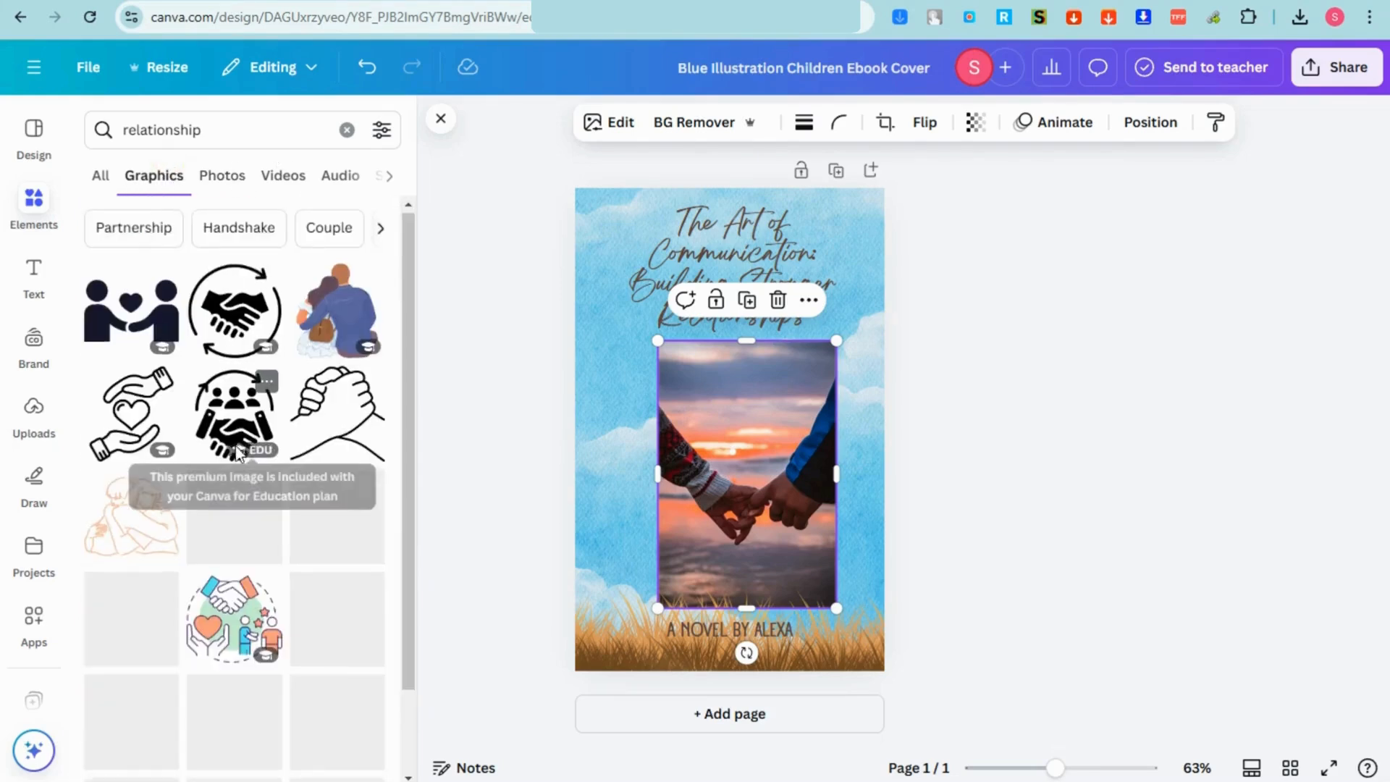
scroll(248, 575, "down", 2)
scroll(253, 558, "down", 2)
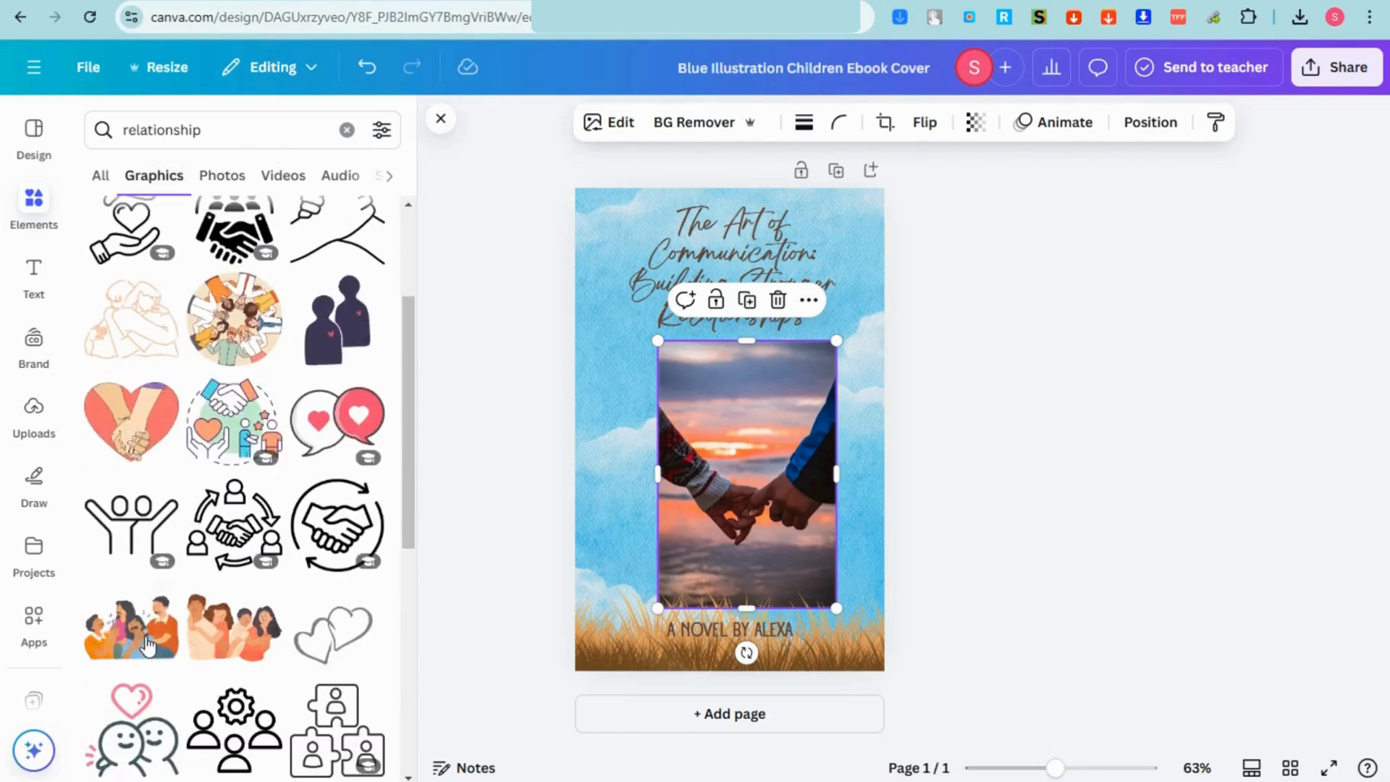
left_click_drag(221, 626, 685, 472)
scroll(239, 435, "down", 3)
left_click_drag(131, 637, 685, 440)
left_click_drag(803, 423, 789, 418)
Step: Download the cover as a PNG
left_click(1338, 66)
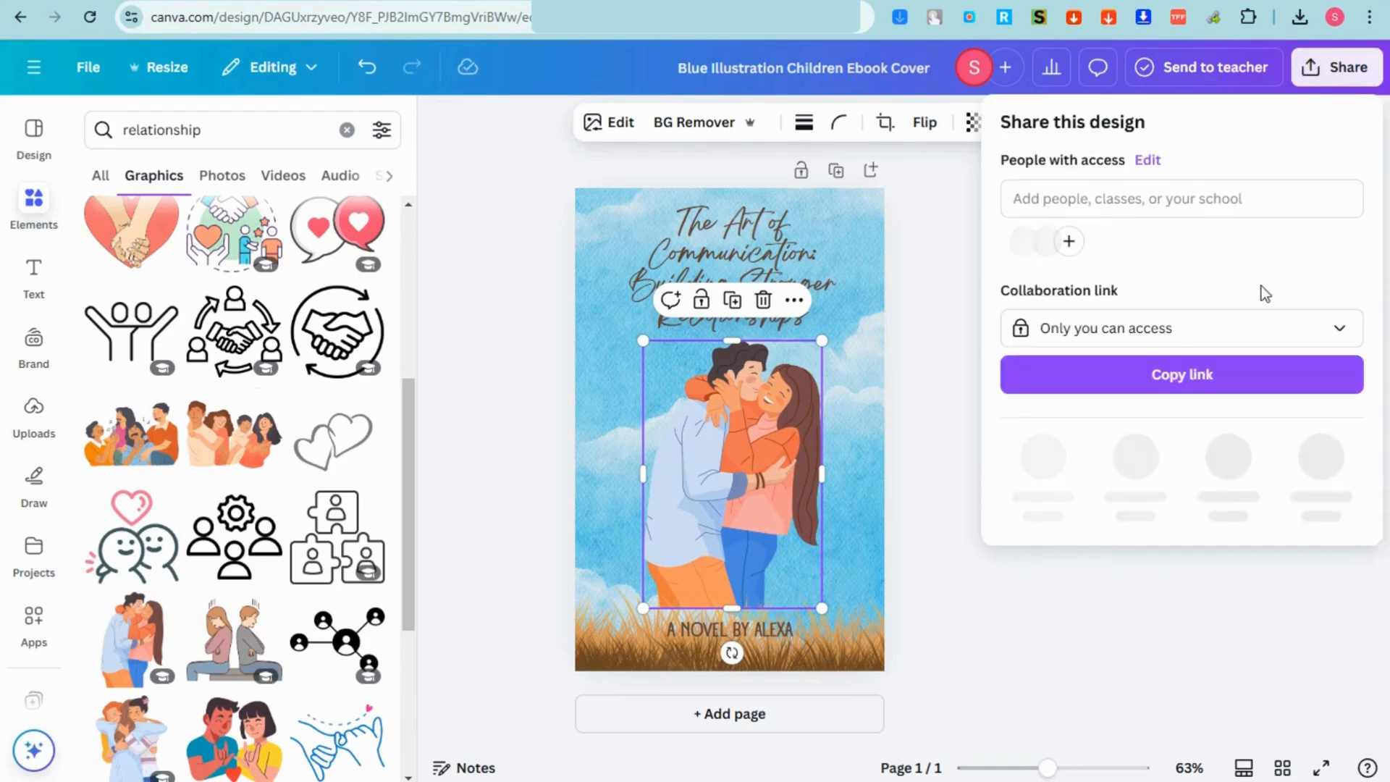
left_click(1044, 459)
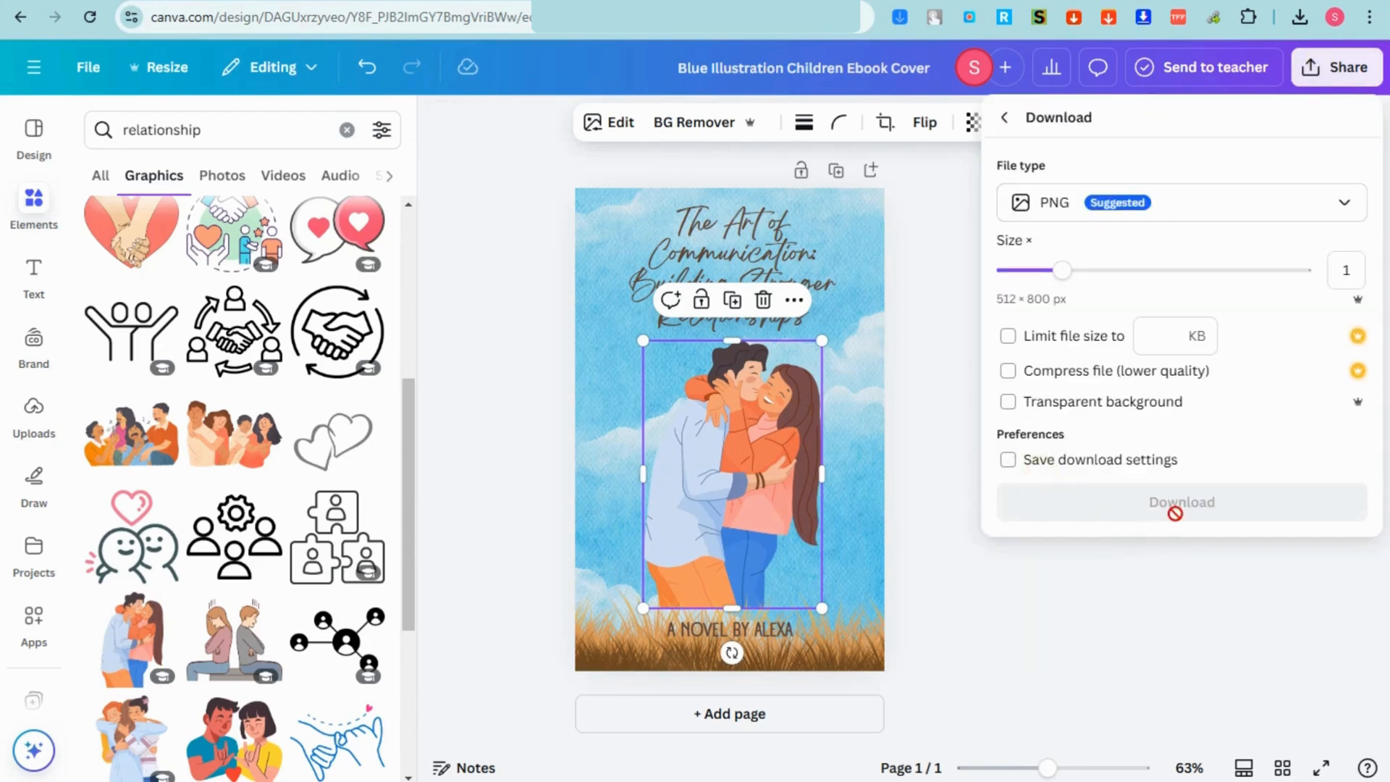
left_click(1204, 504)
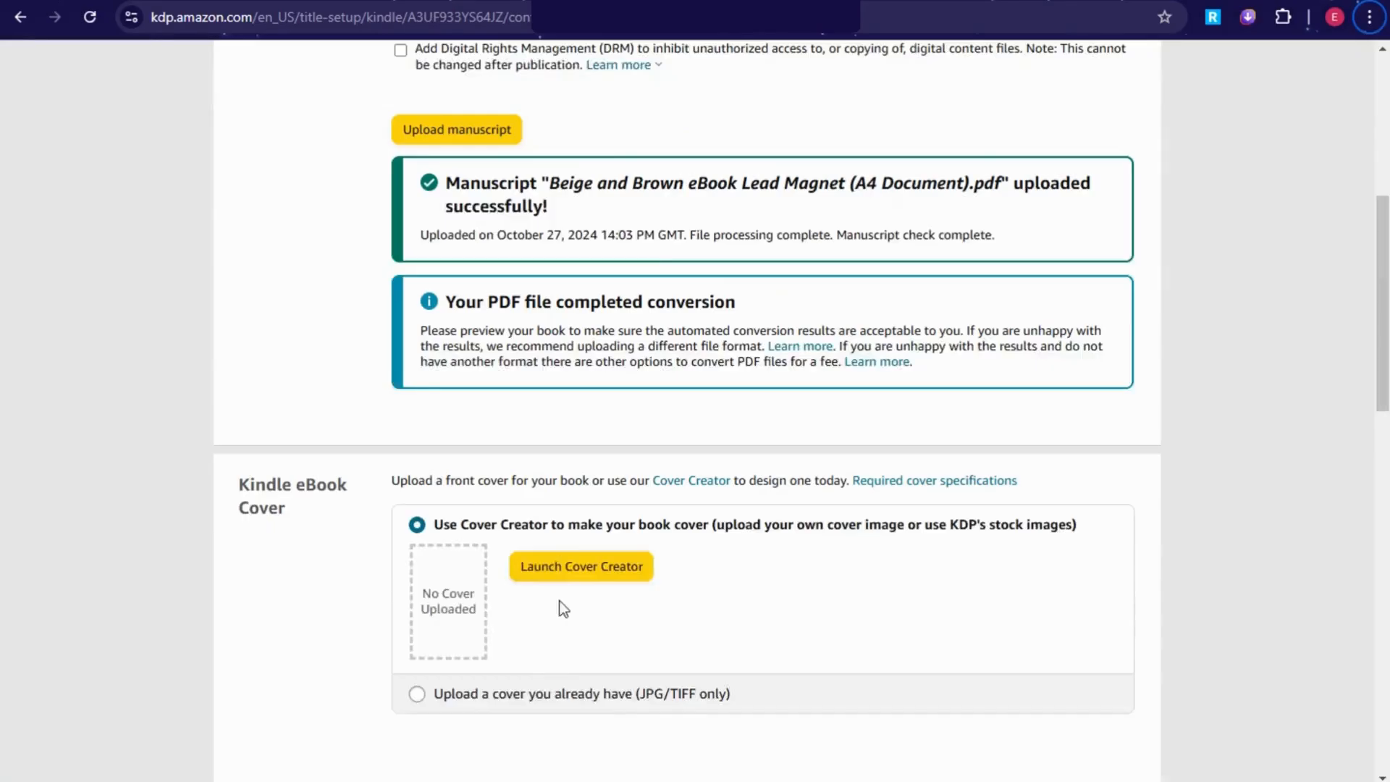
Step: Launch KDP Cover Creator, pick the orange-banner design, then exit
left_click(565, 568)
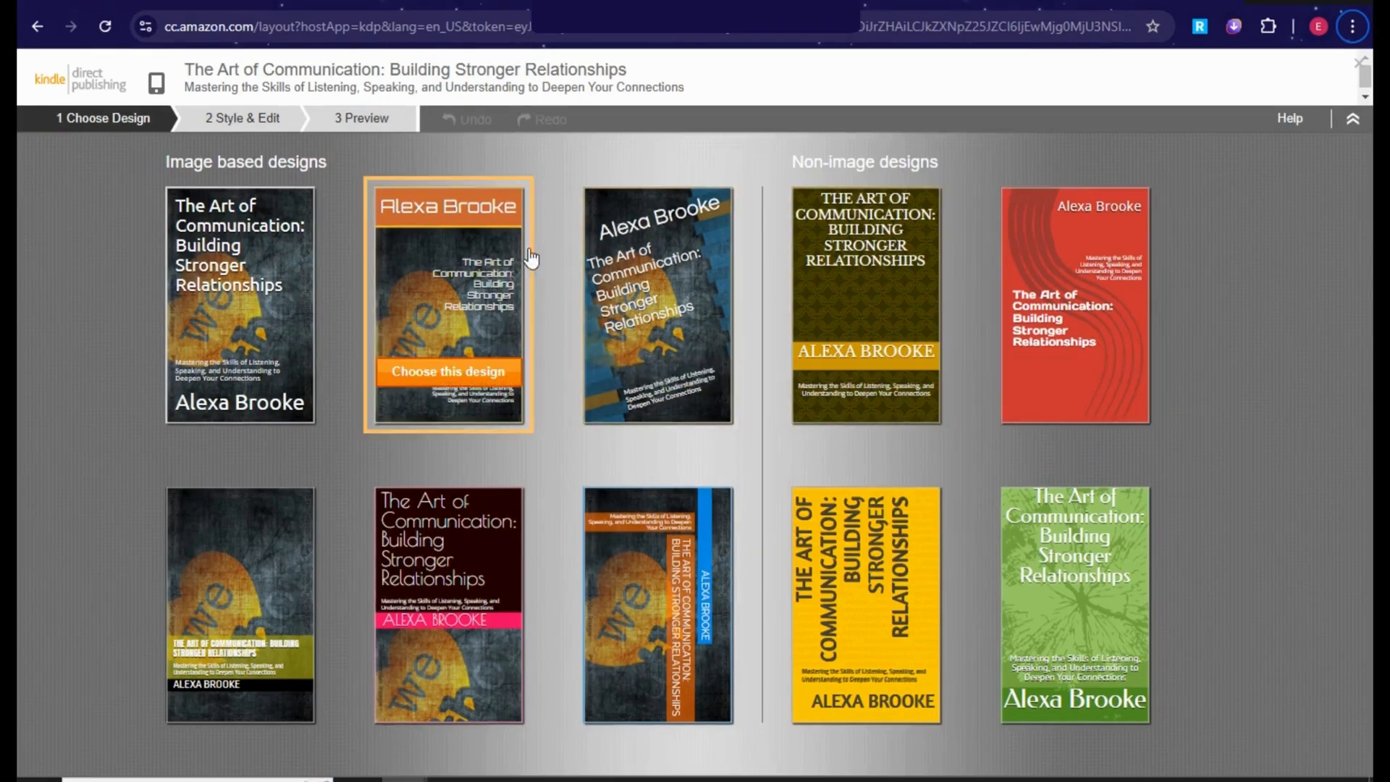
left_click(480, 257)
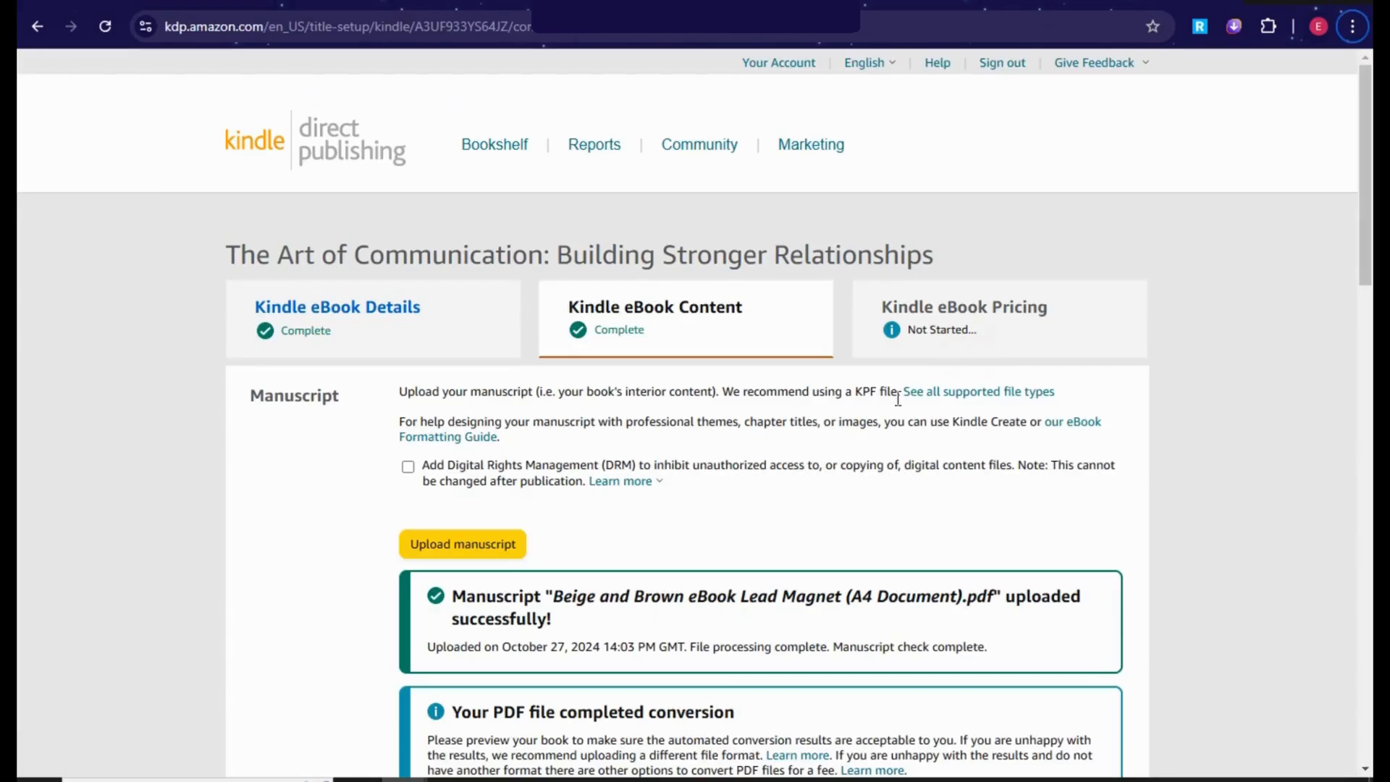
scroll(1068, 500, "down", 6)
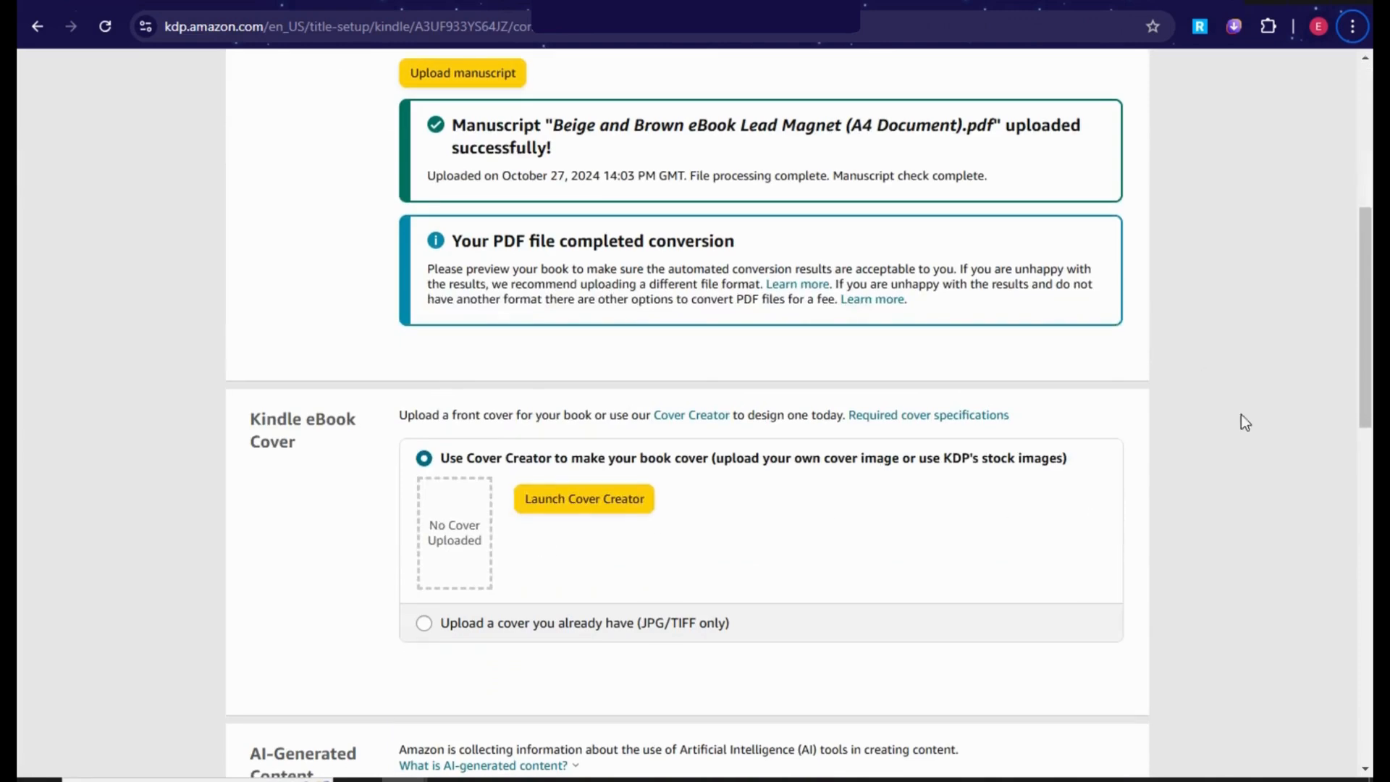
scroll(478, 558, "down", 7)
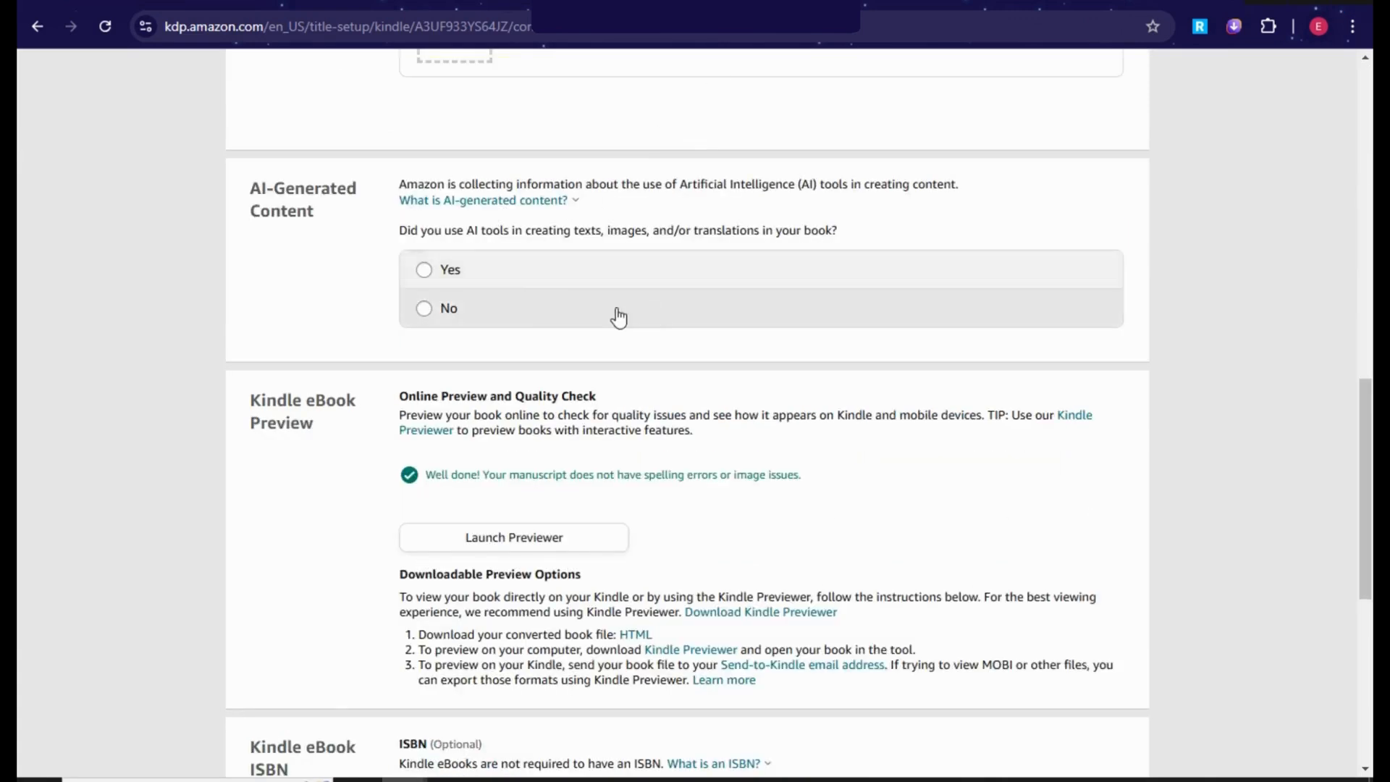
Step: Answer No to AI-Generated Content and save the content page to continue to pricing
left_click(425, 308)
scroll(754, 385, "down", 2)
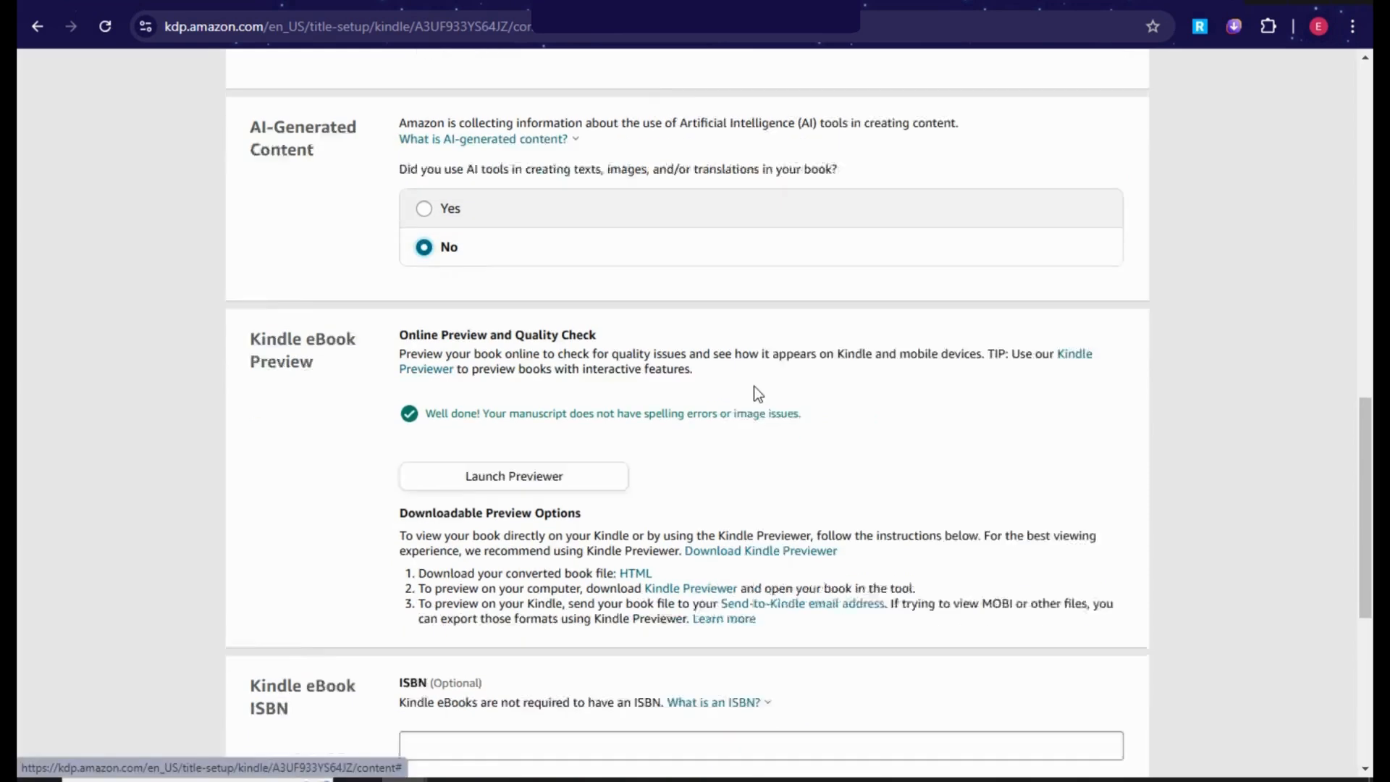
scroll(621, 401, "down", 4)
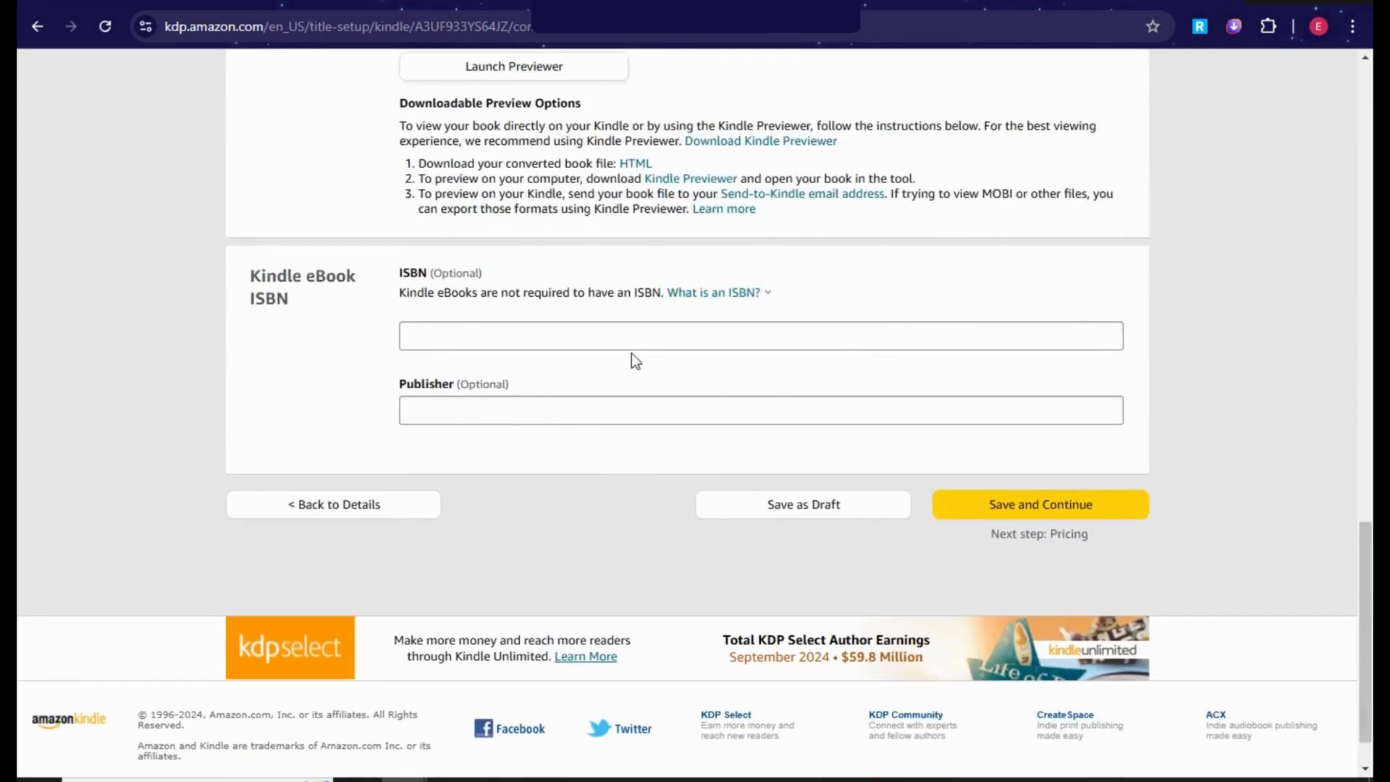
left_click(1009, 491)
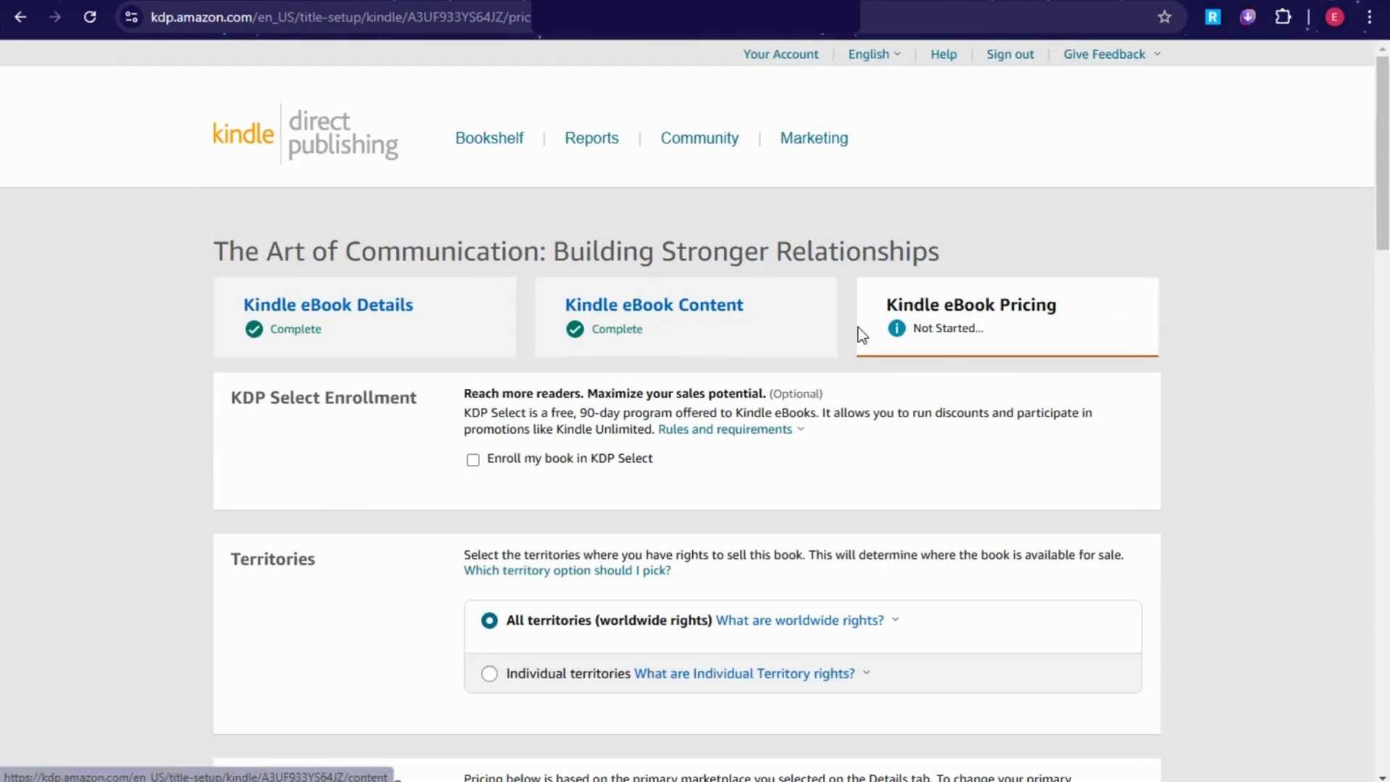
Step: Scroll through the Kindle eBook Pricing page to review its sections
scroll(583, 425, "down", 3)
scroll(607, 454, "down", 6)
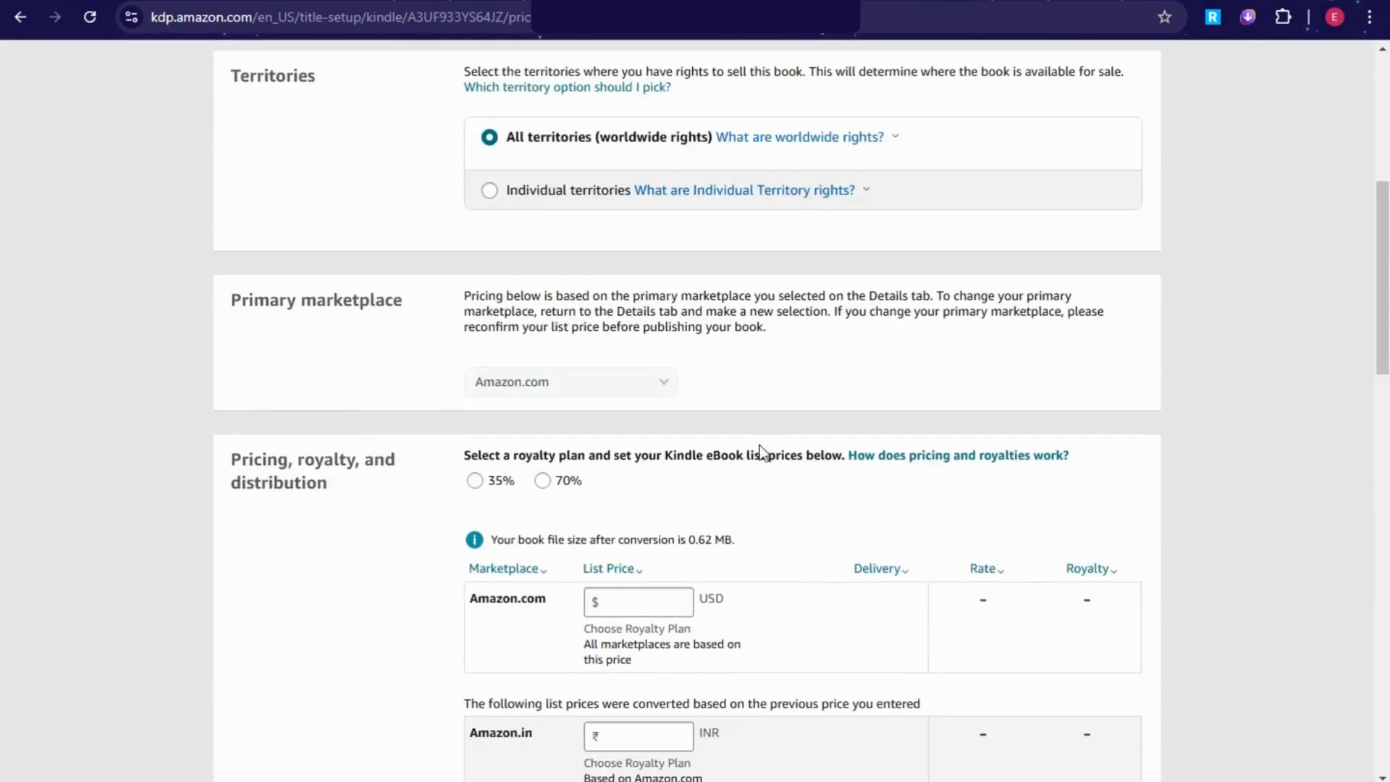
scroll(725, 395, "down", 2)
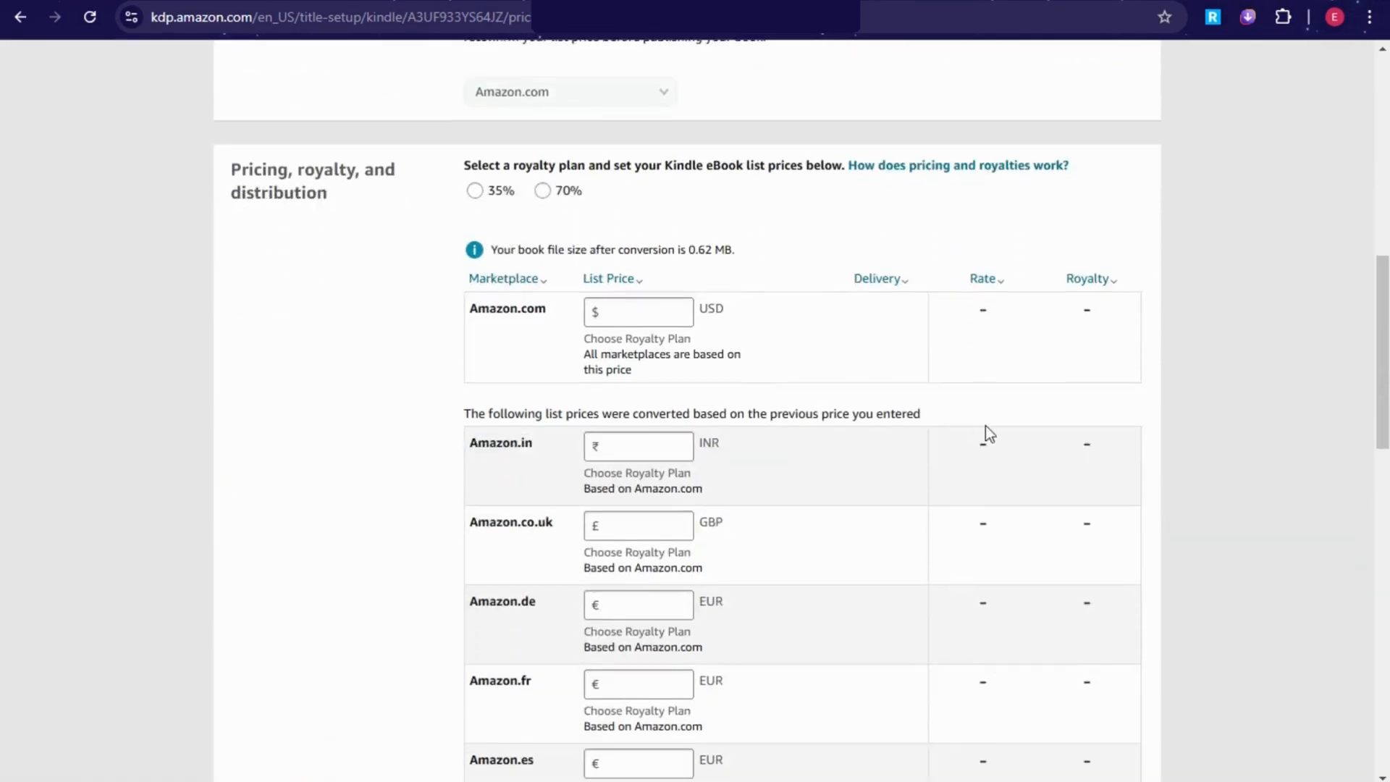
scroll(919, 409, "down", 5)
scroll(741, 415, "down", 10)
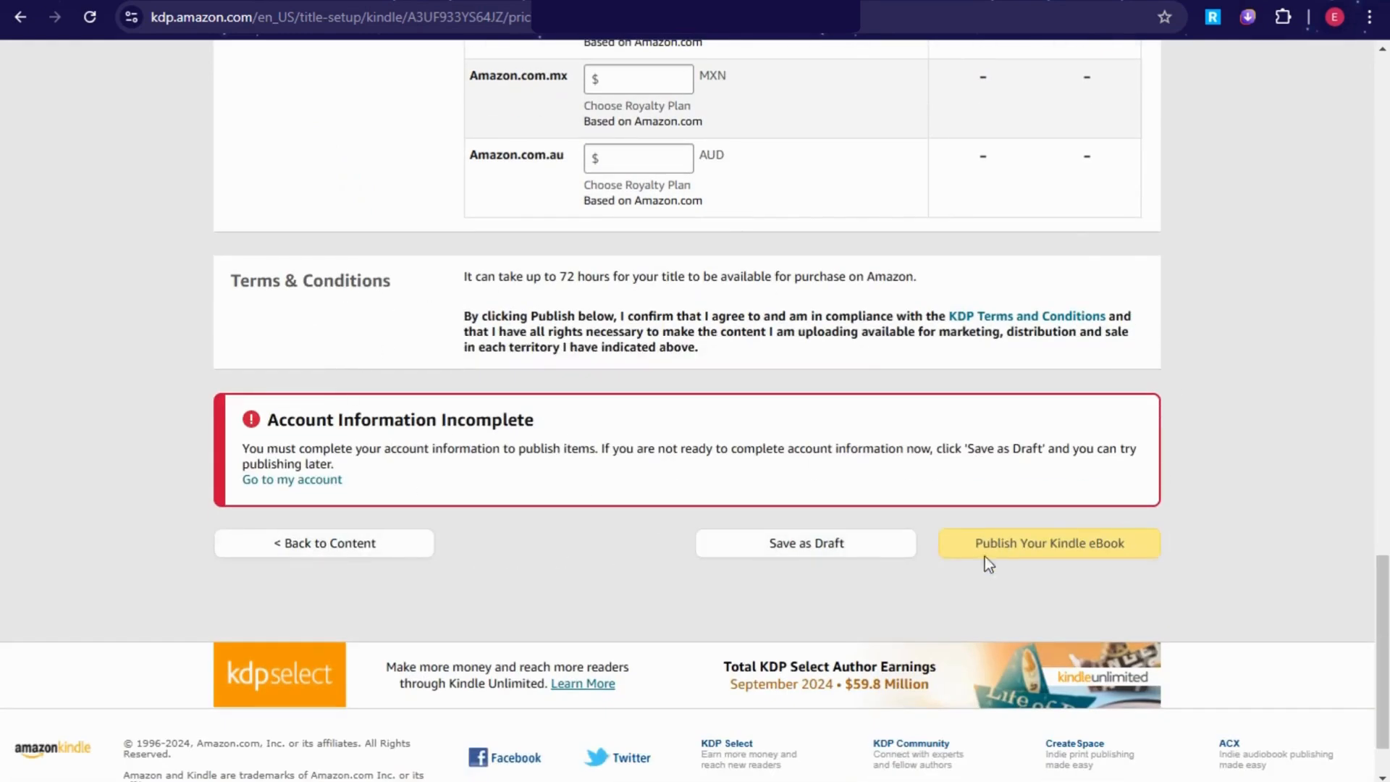
scroll(982, 504, "up", 13)
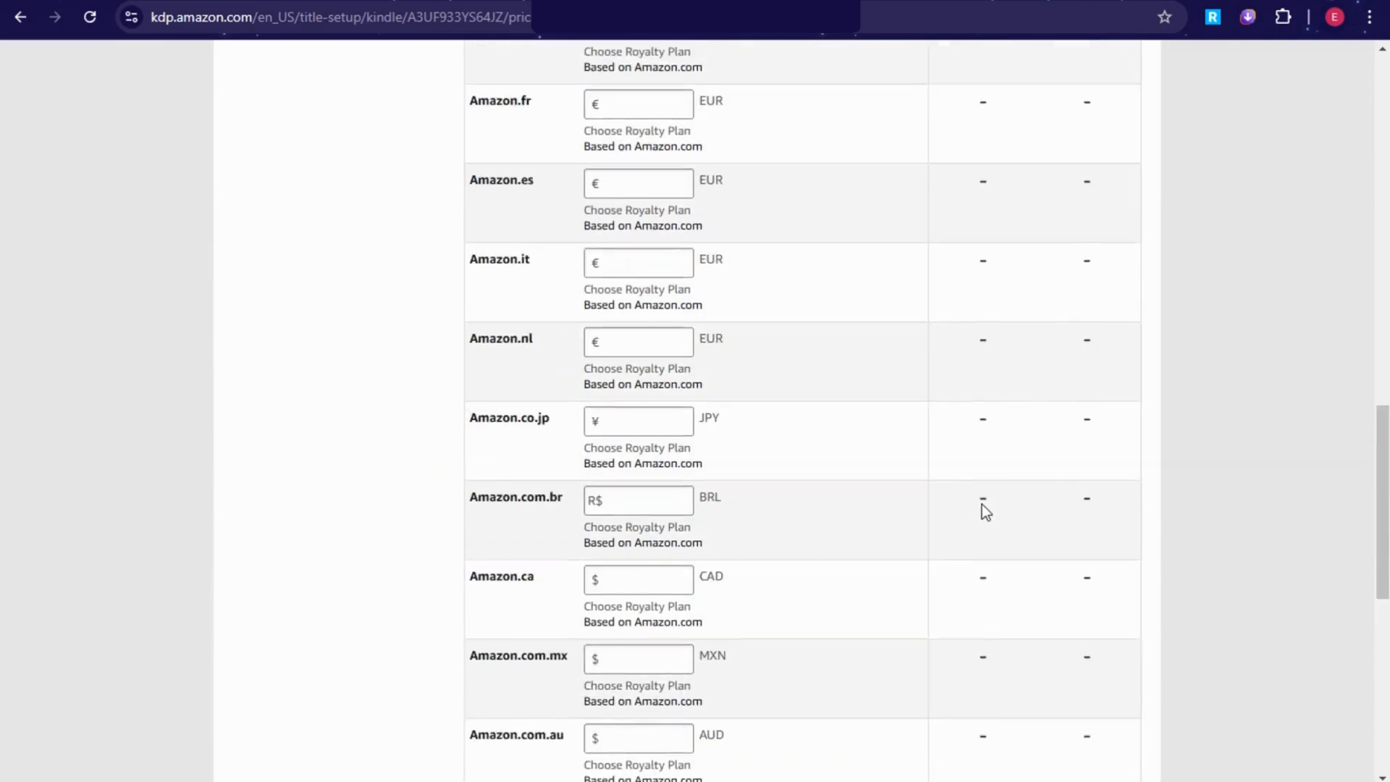
scroll(991, 510, "up", 8)
scroll(991, 510, "down", 4)
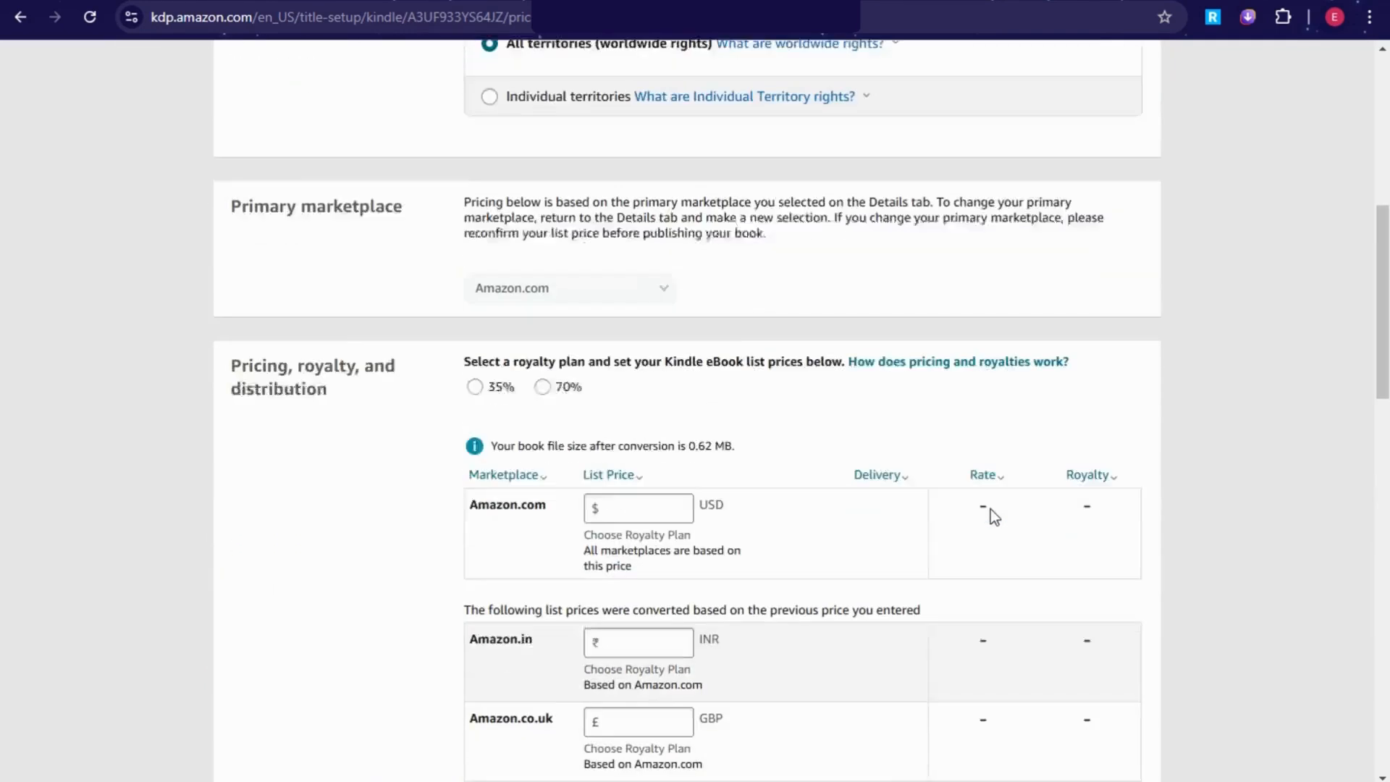
Step: Select the Amazon.com List Price box and read the Terms & Conditions
left_click(598, 417)
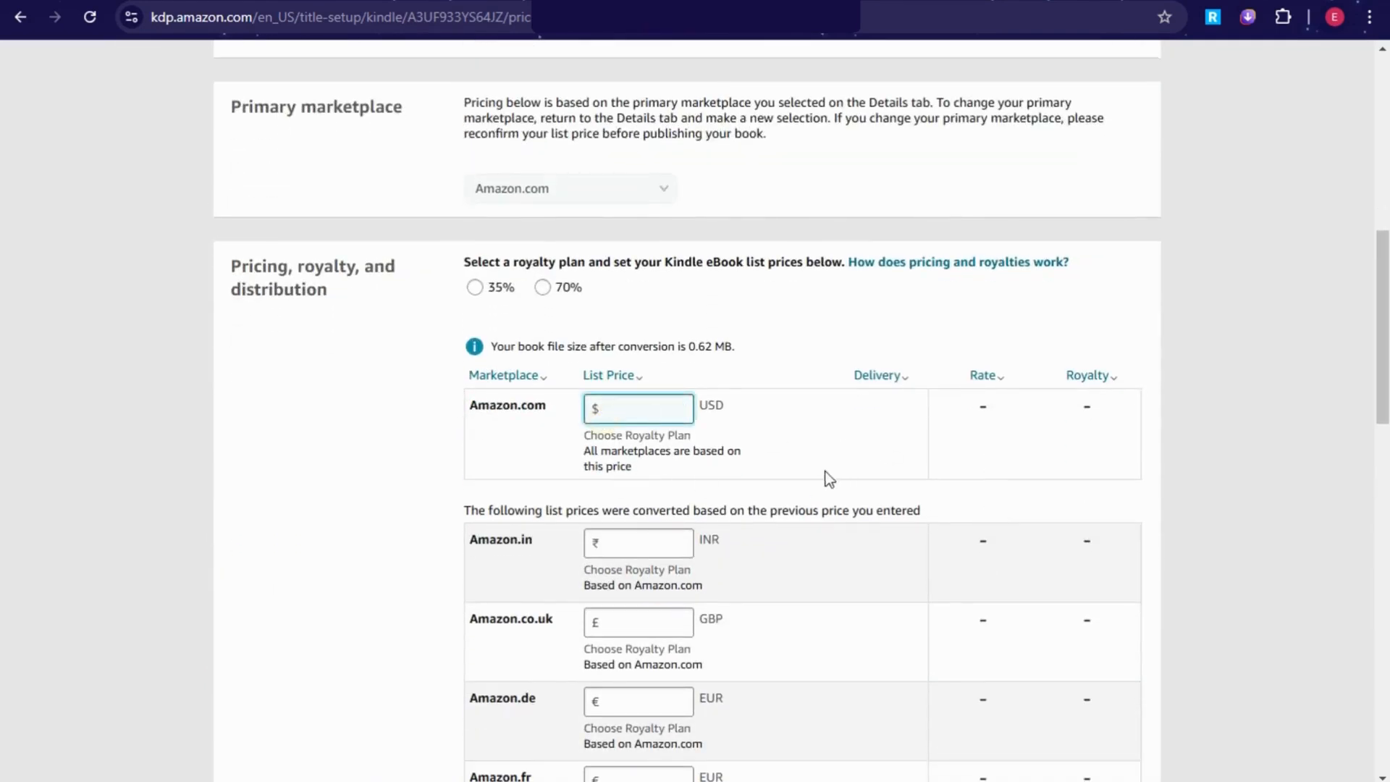
scroll(672, 529, "down", 13)
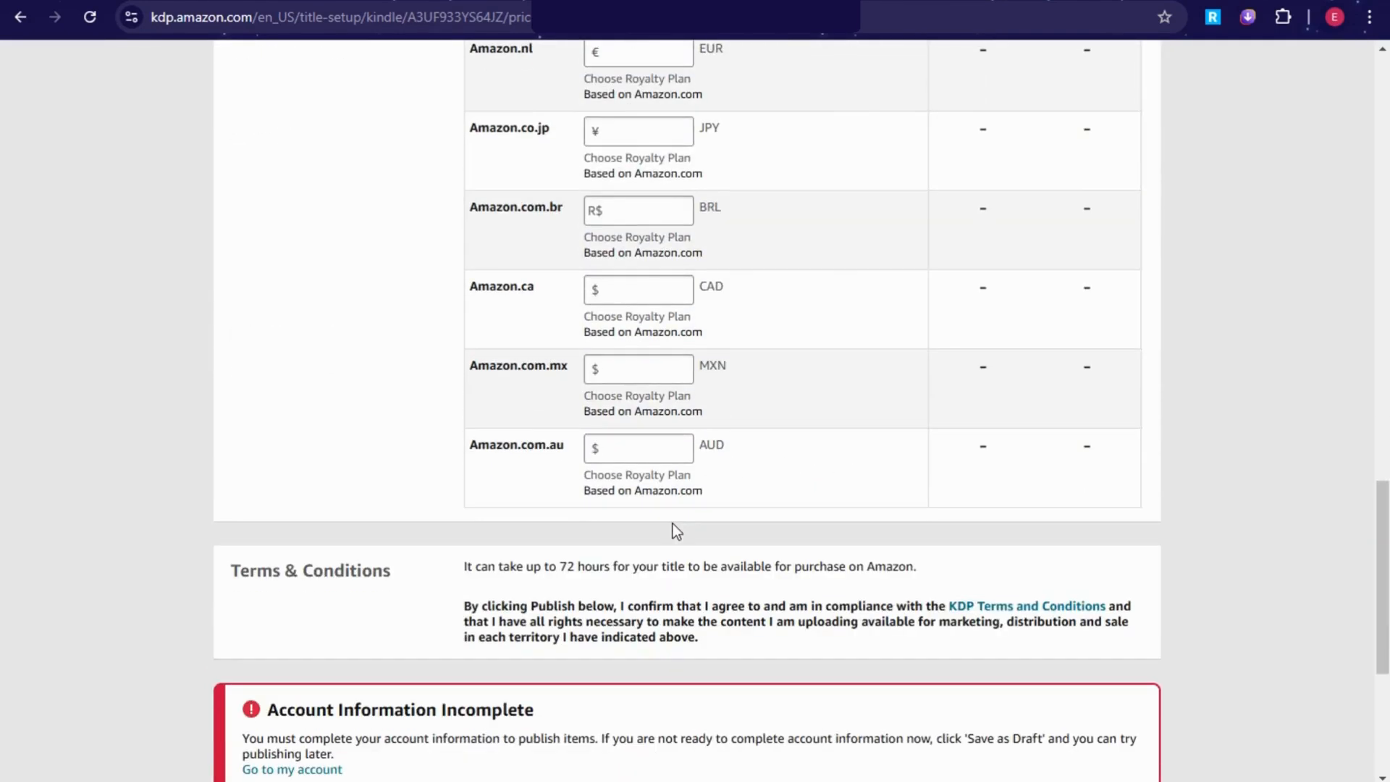
left_click_drag(462, 572, 916, 573)
scroll(928, 574, "down", 4)
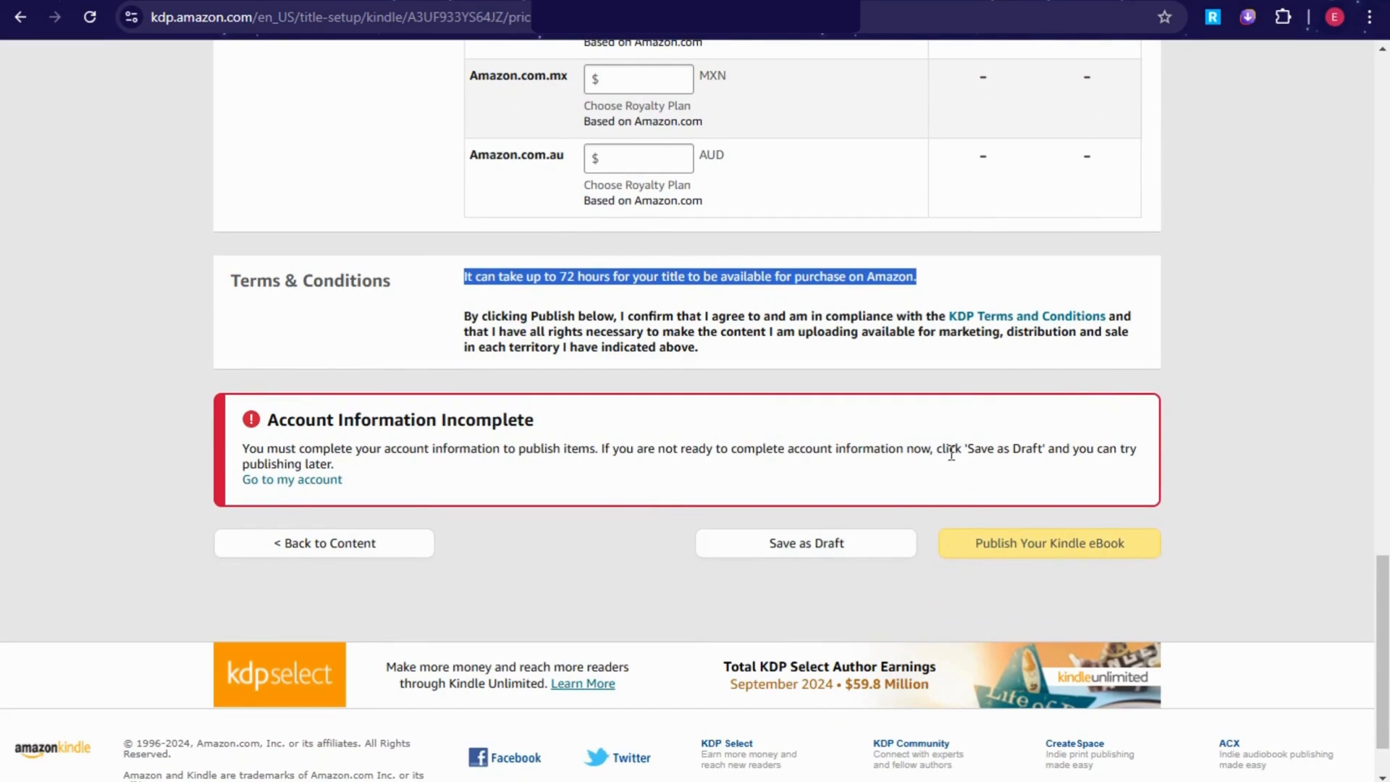
scroll(950, 492, "up", 9)
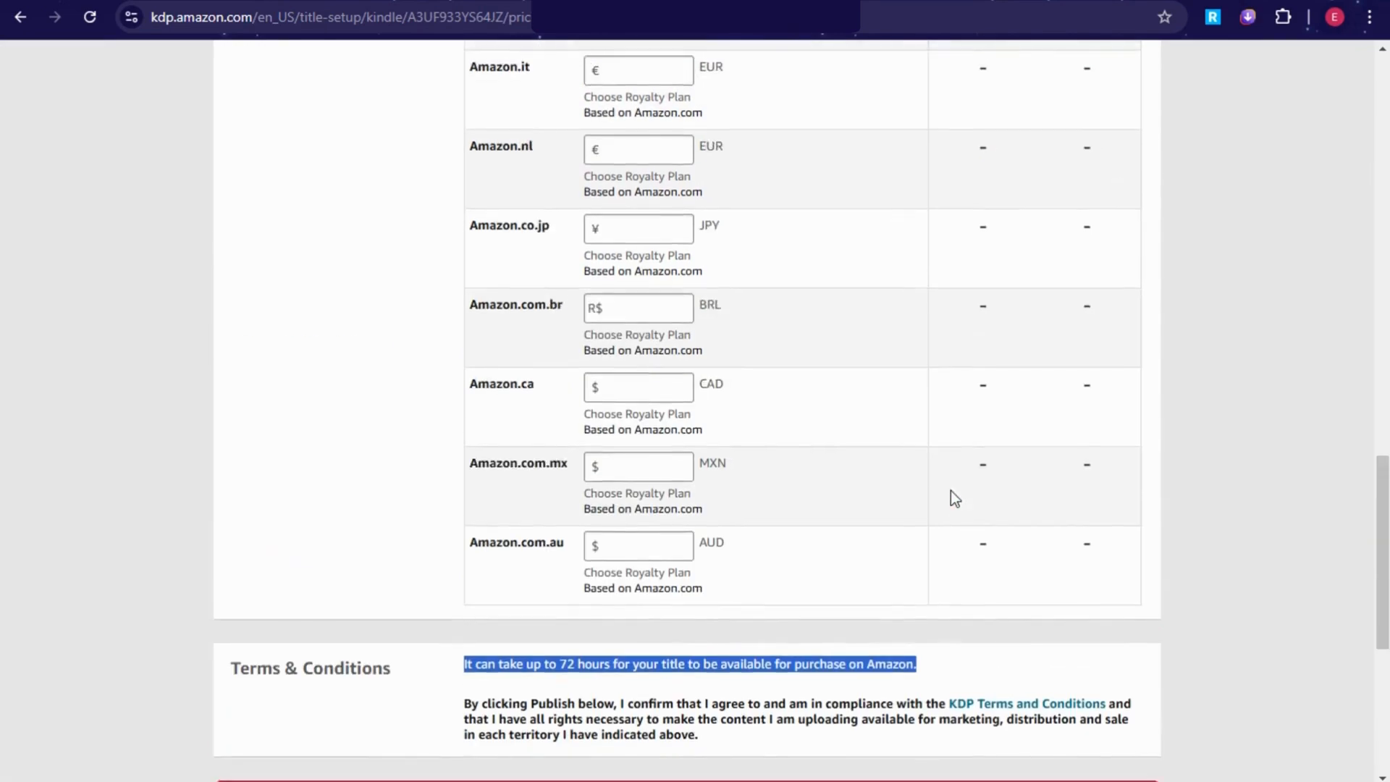